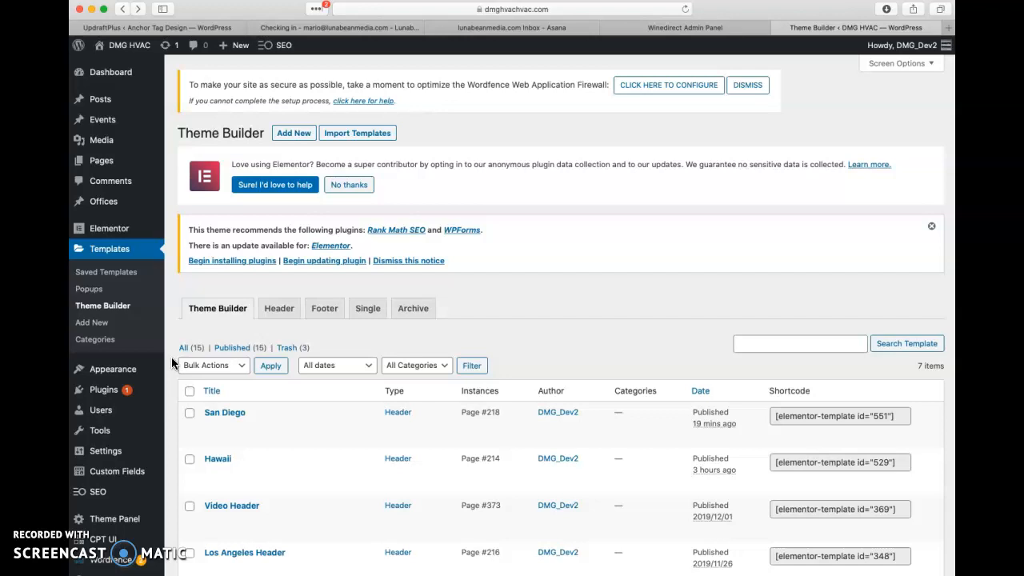
Open the San Diego header template in Elementor and set its section's background image Y position to 57%
click(211, 421)
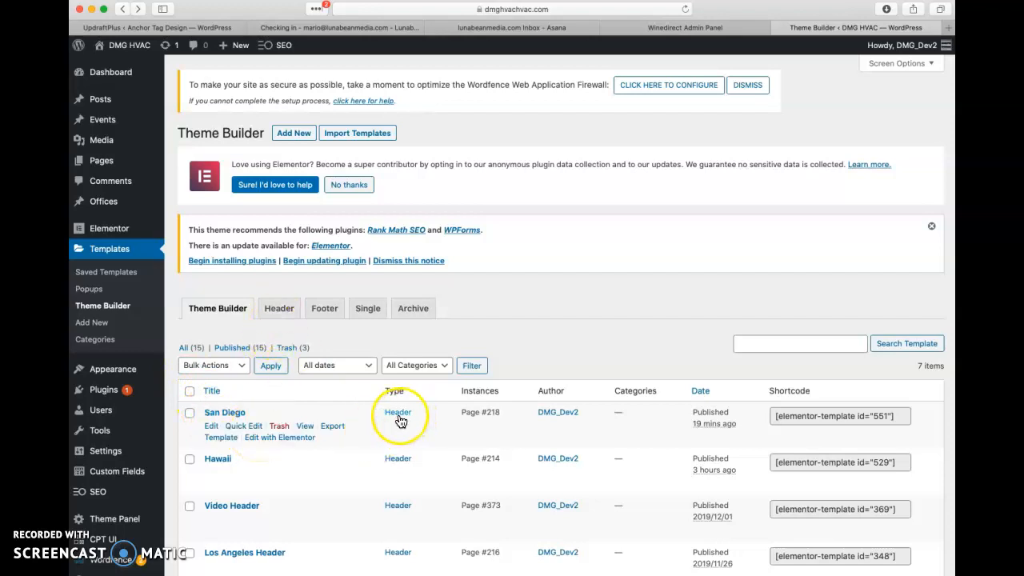
click(310, 442)
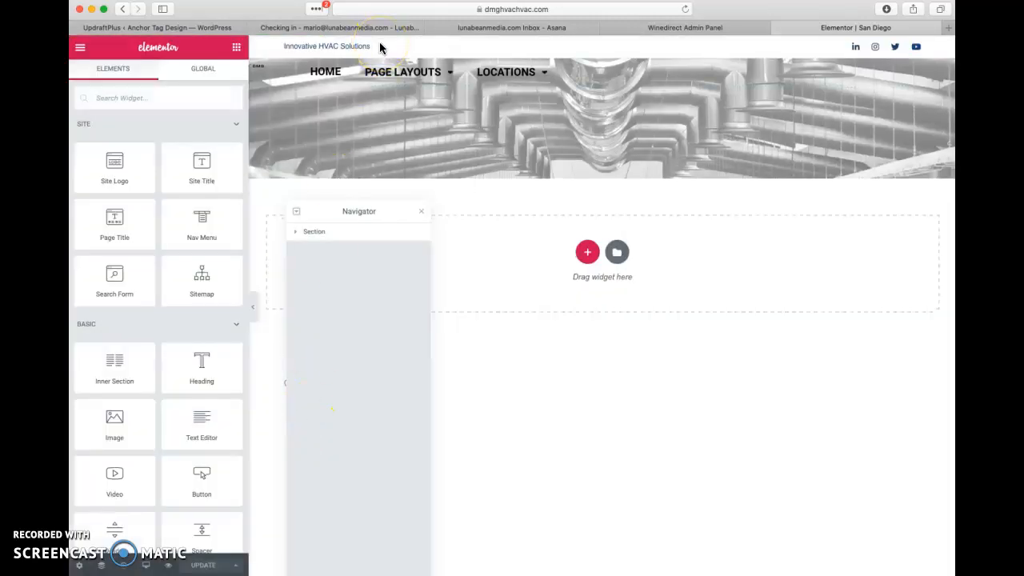
click(331, 237)
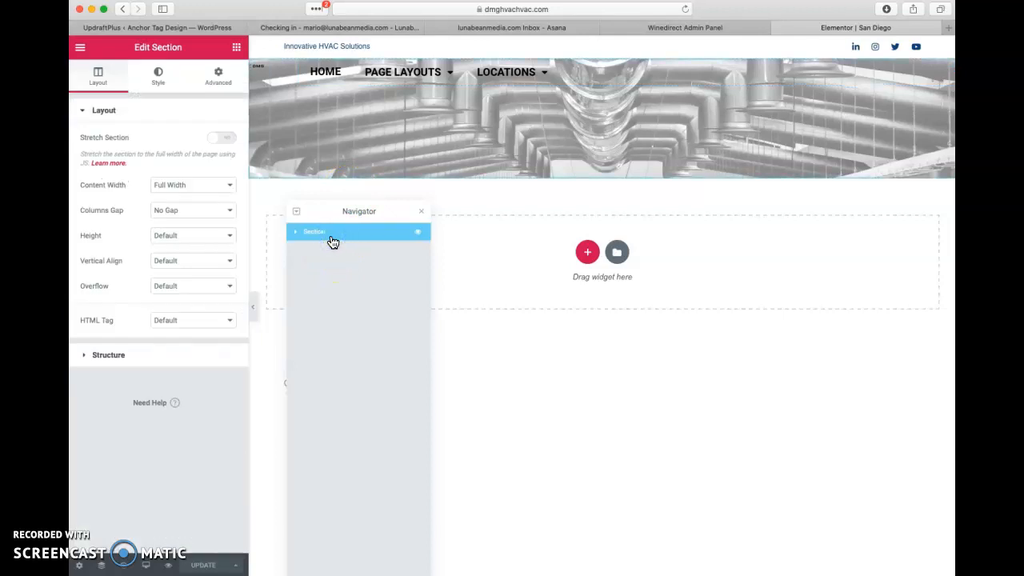
click(160, 83)
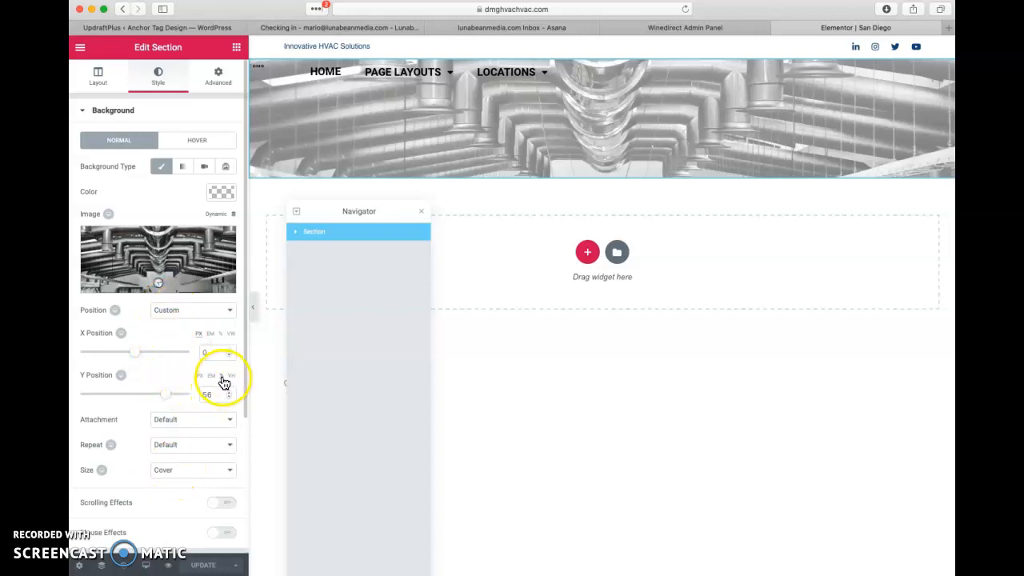
mouse_move(164, 393)
mouse_down()
mouse_move(116, 397)
mouse_move(166, 398)
mouse_up()
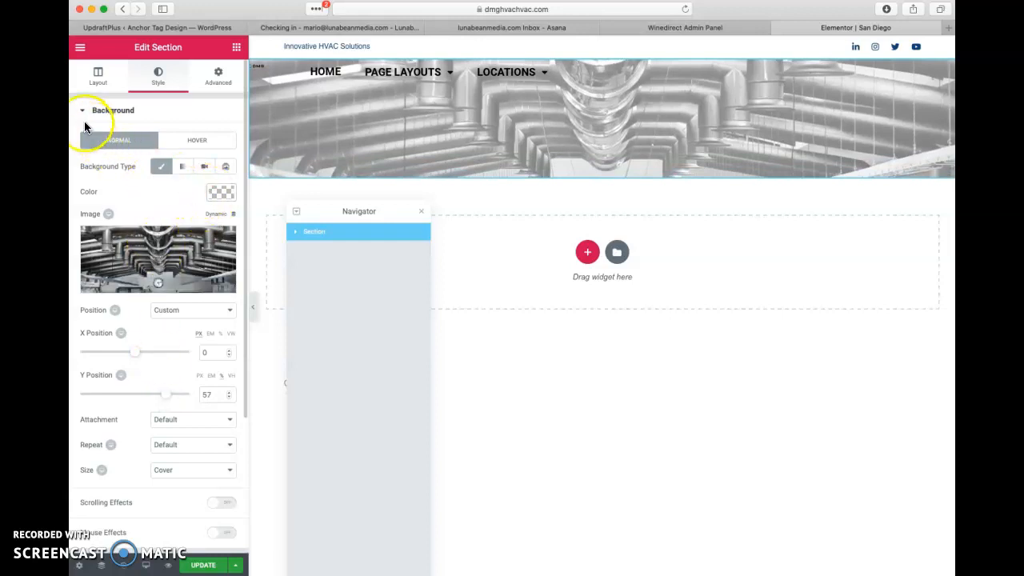
Inspect the header section's Background Overlay settings, including the overlay colour
click(87, 112)
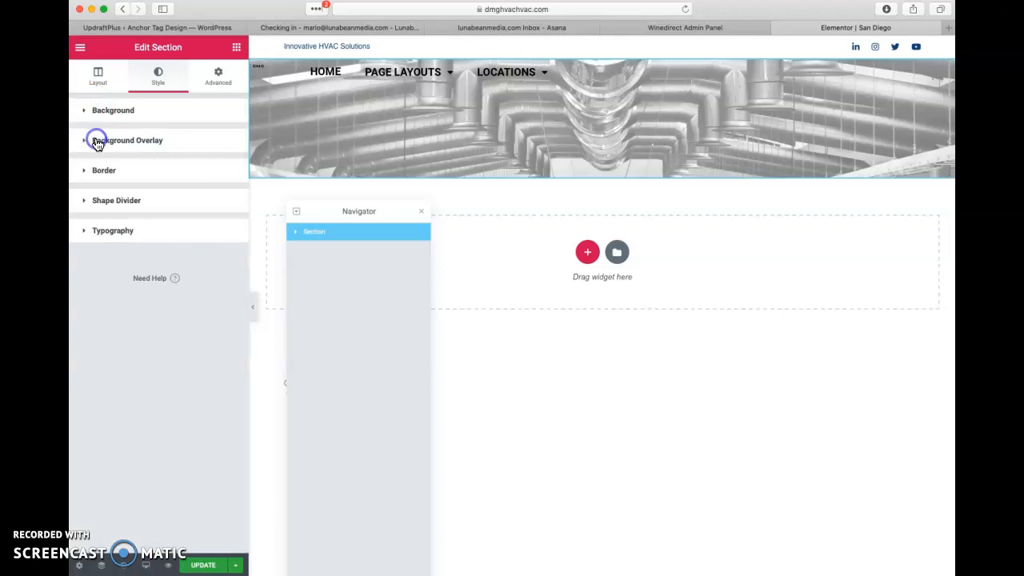
click(97, 143)
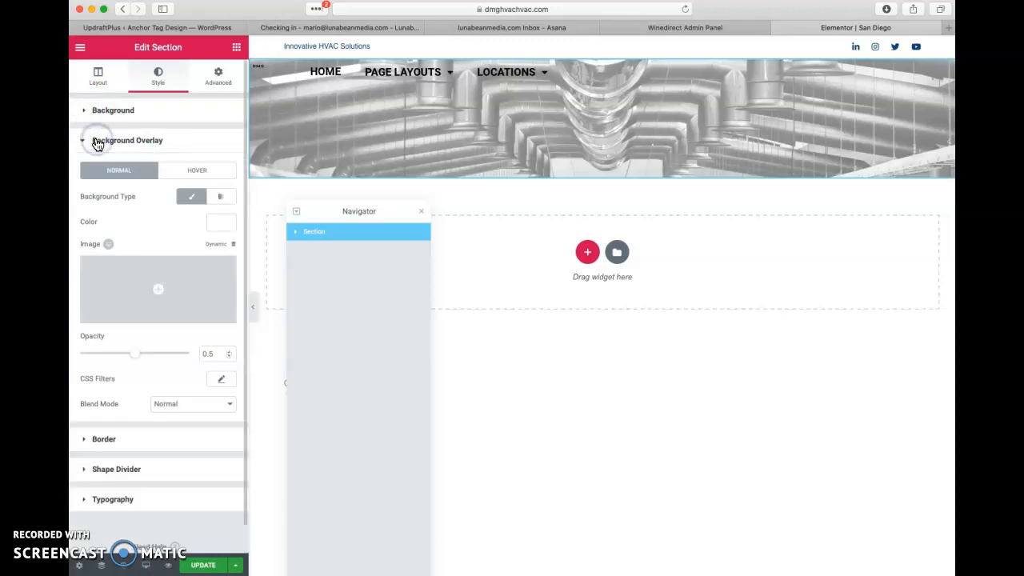
click(221, 223)
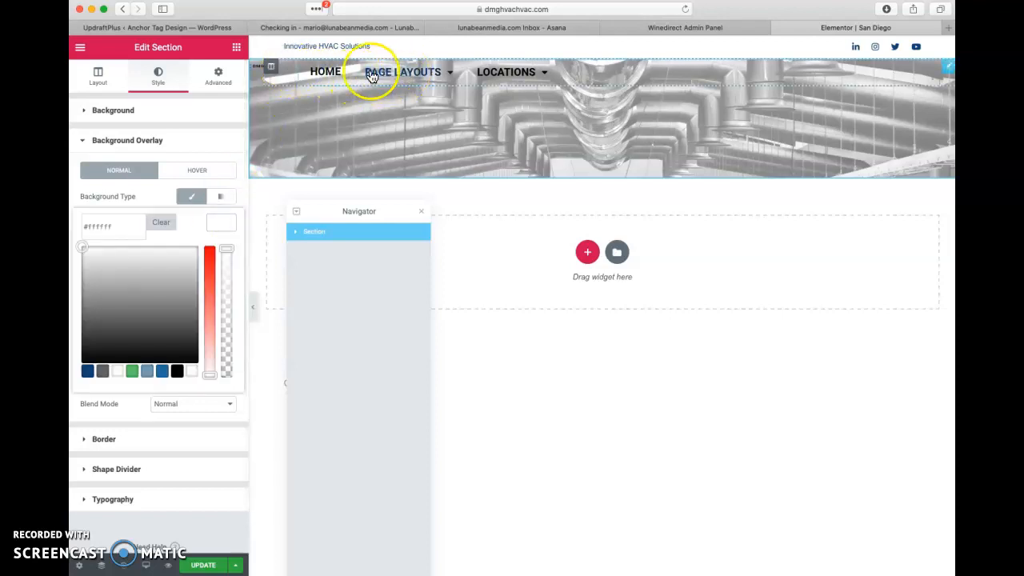
click(219, 223)
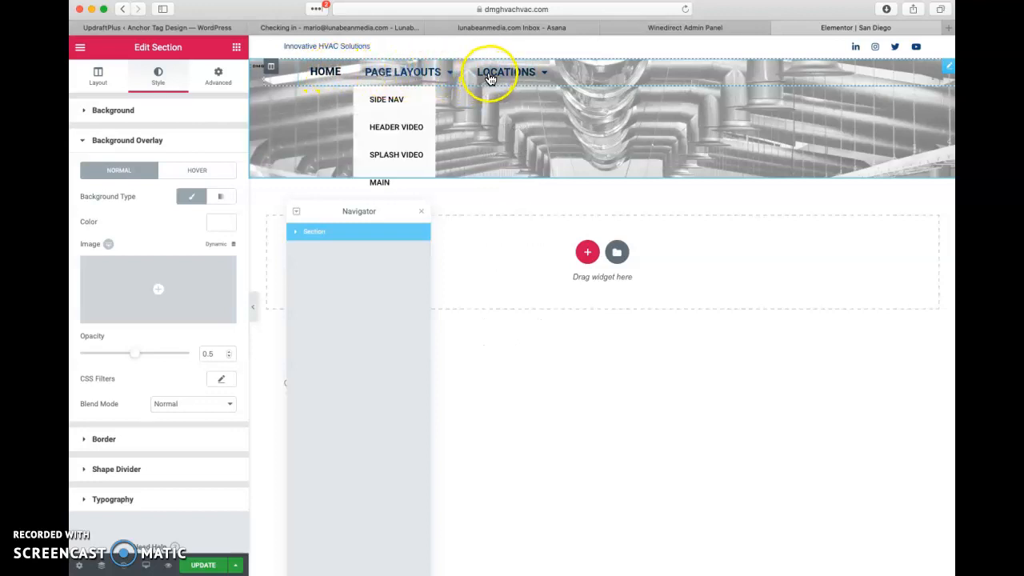
mouse_move(491, 79)
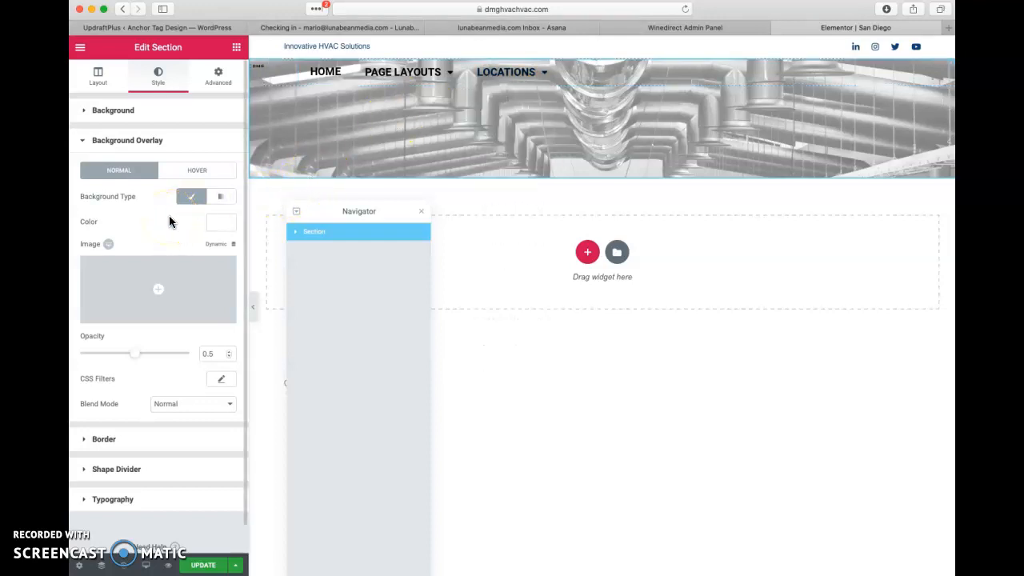
Save the updated San Diego header and return to the Theme Builder template list
click(185, 116)
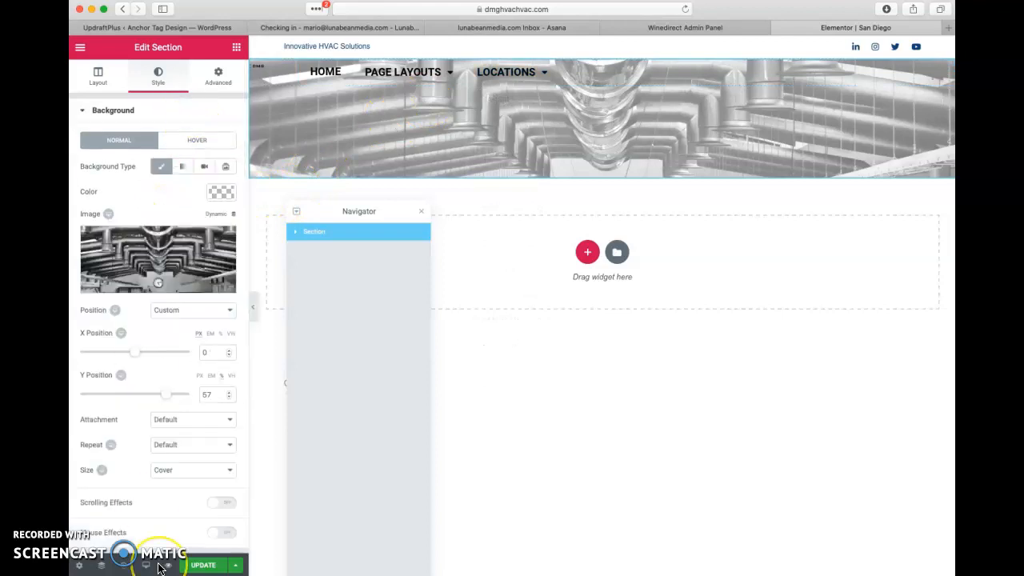
click(203, 565)
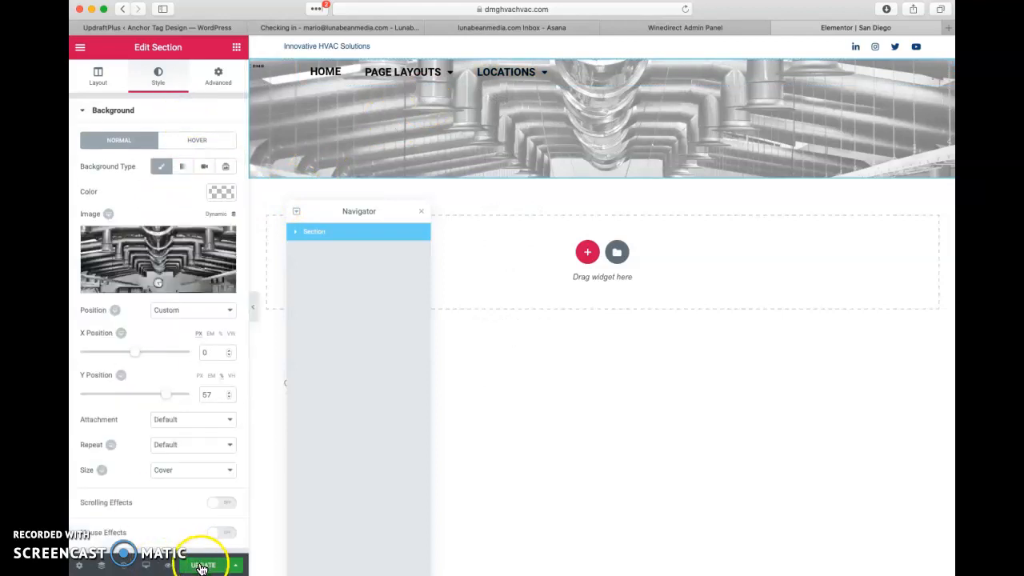
click(122, 10)
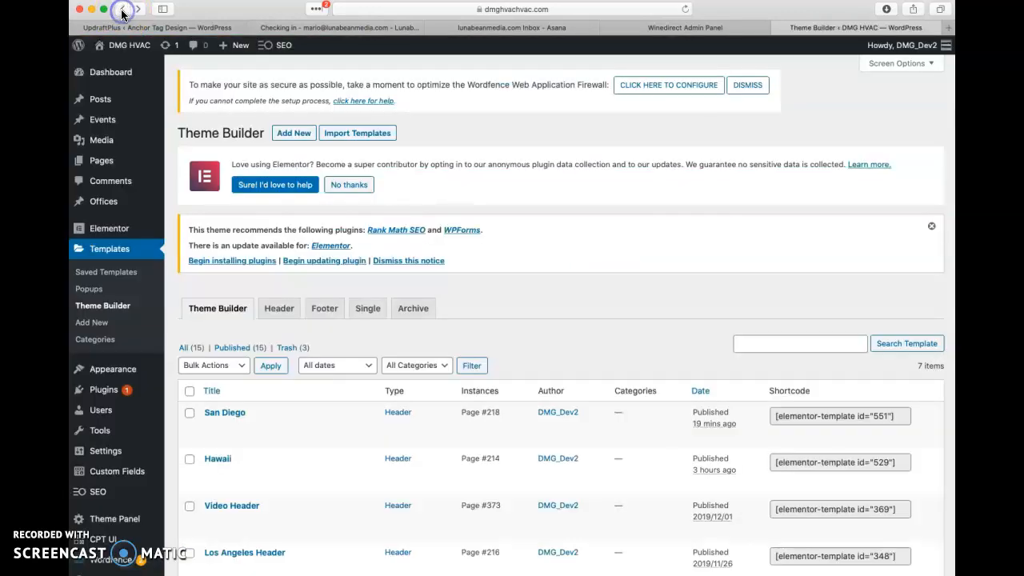
Open the list of all pages and look for the San Diego location pages
mouse_move(98, 161)
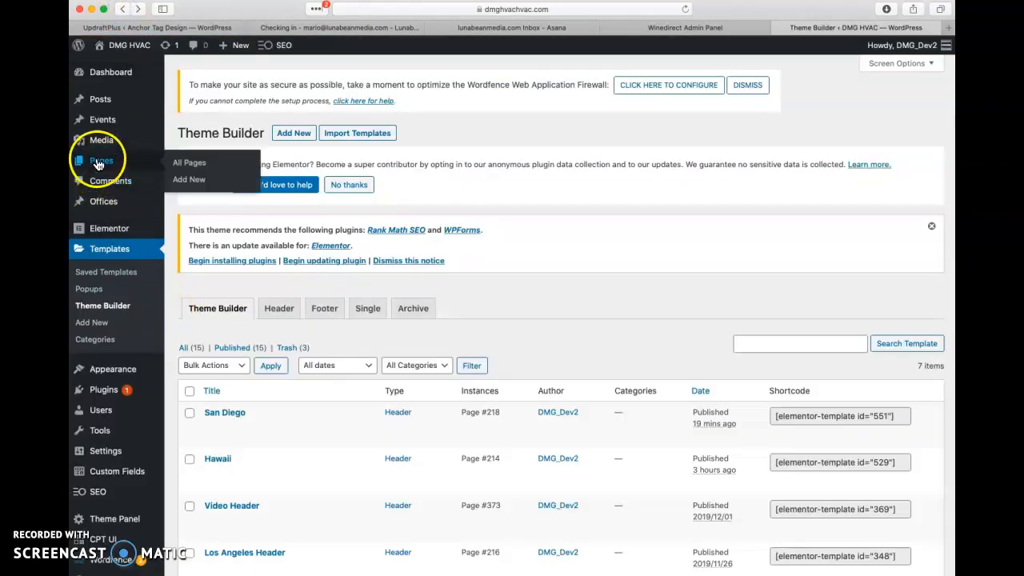
click(191, 166)
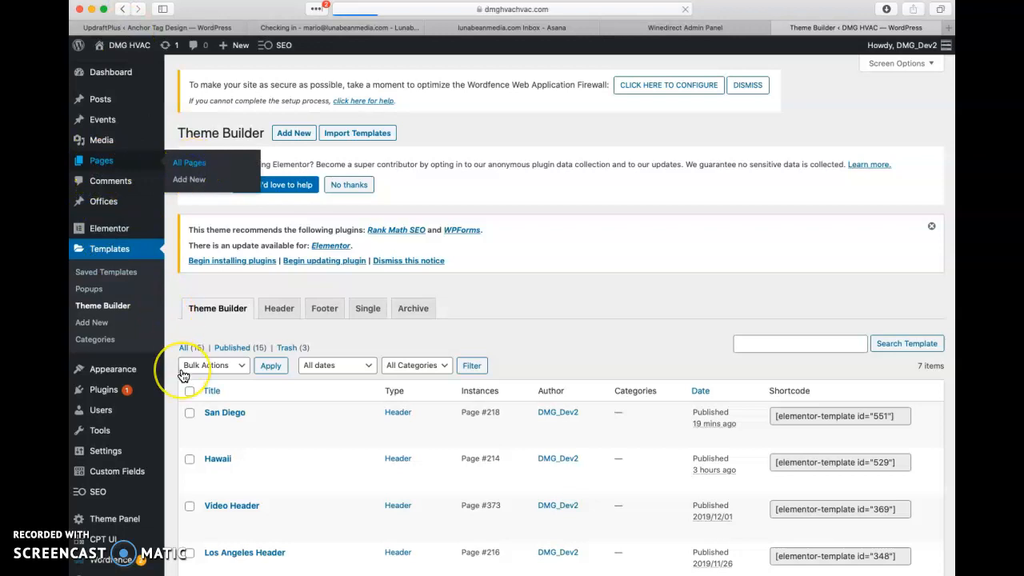
scroll(183, 371, down, 10)
scroll(183, 372, down, 5)
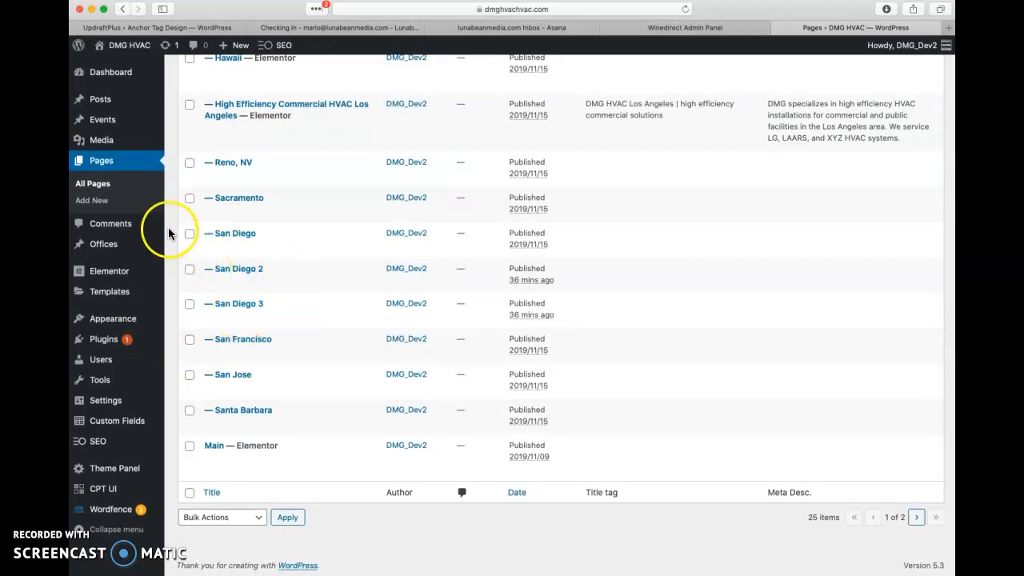
Limit the Theme Builder templates to headers and open the San Diego 2 draft in Elementor
mouse_move(111, 293)
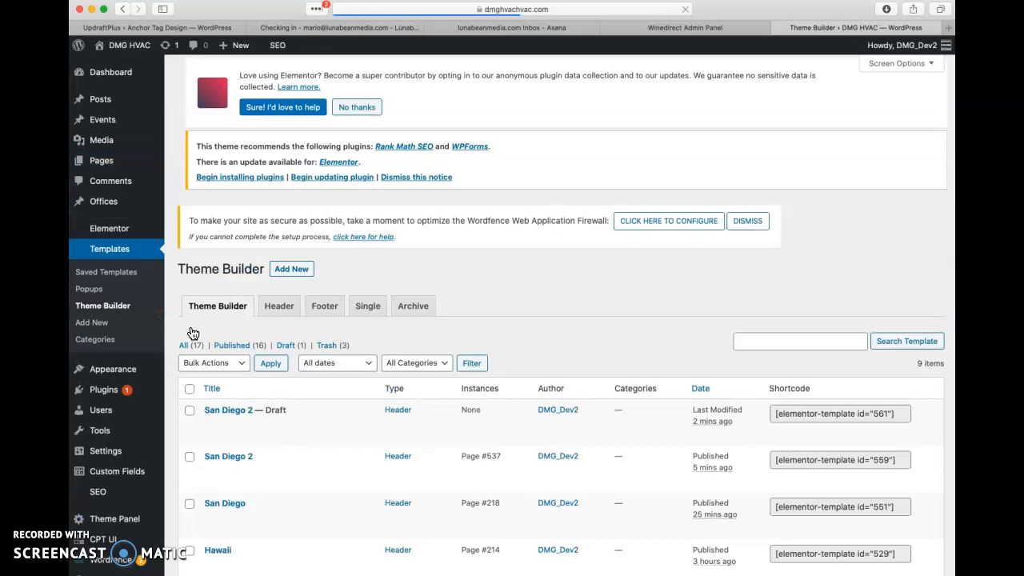
click(275, 307)
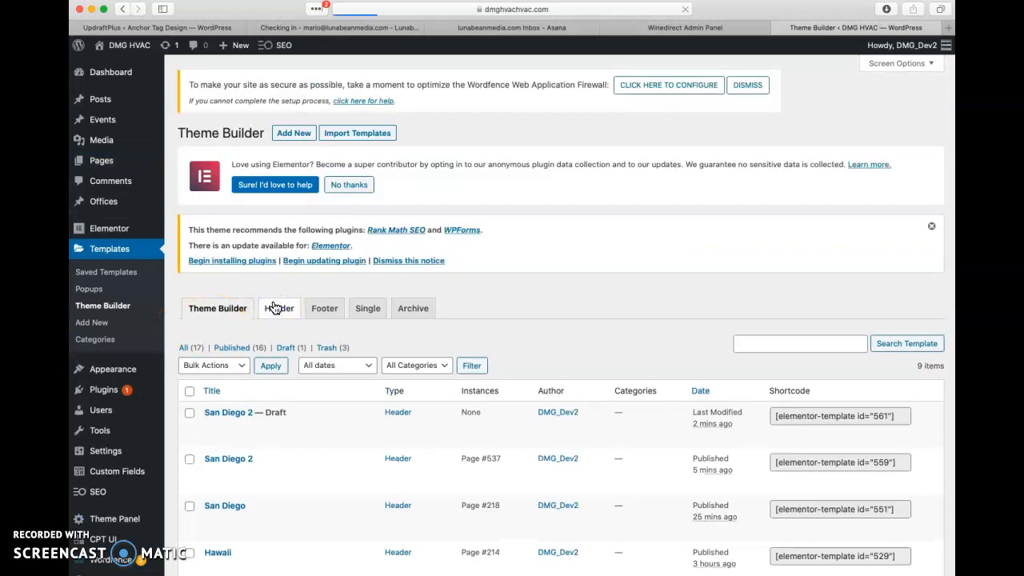
click(273, 410)
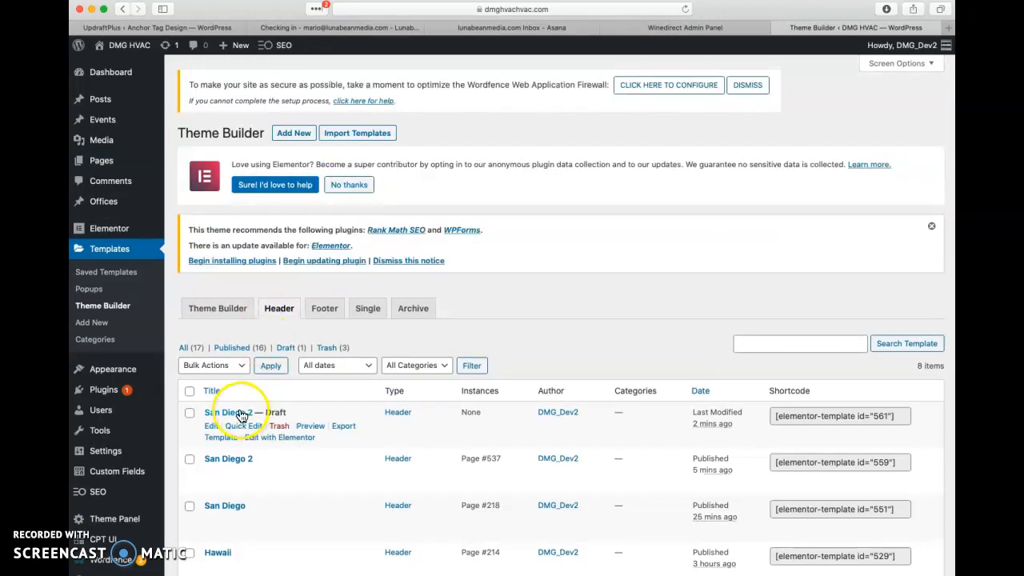
click(269, 438)
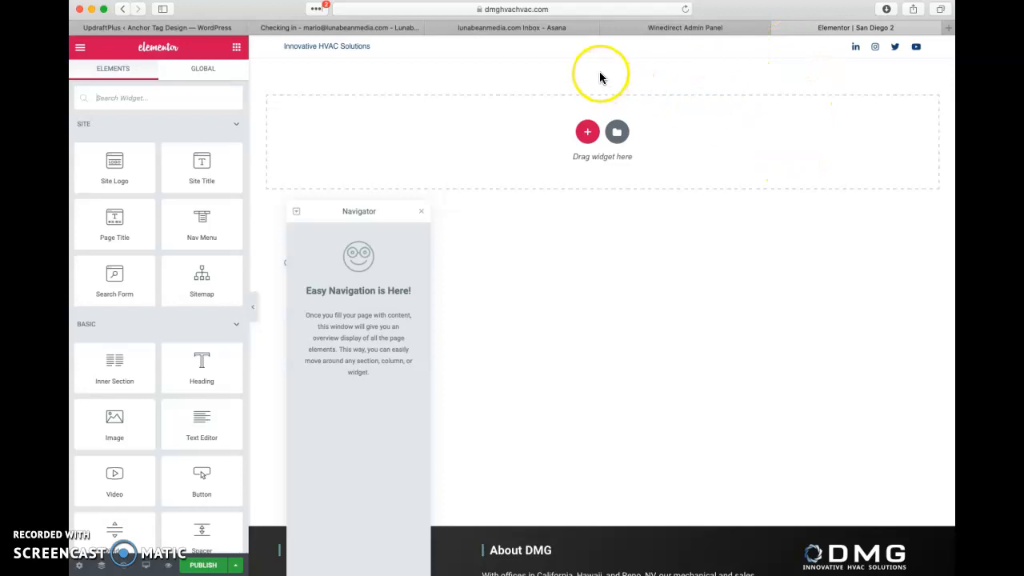
Switch to the live site in Chrome and view the headers of the Hawaii and Los Angeles location pages
key(ctrl+Up)
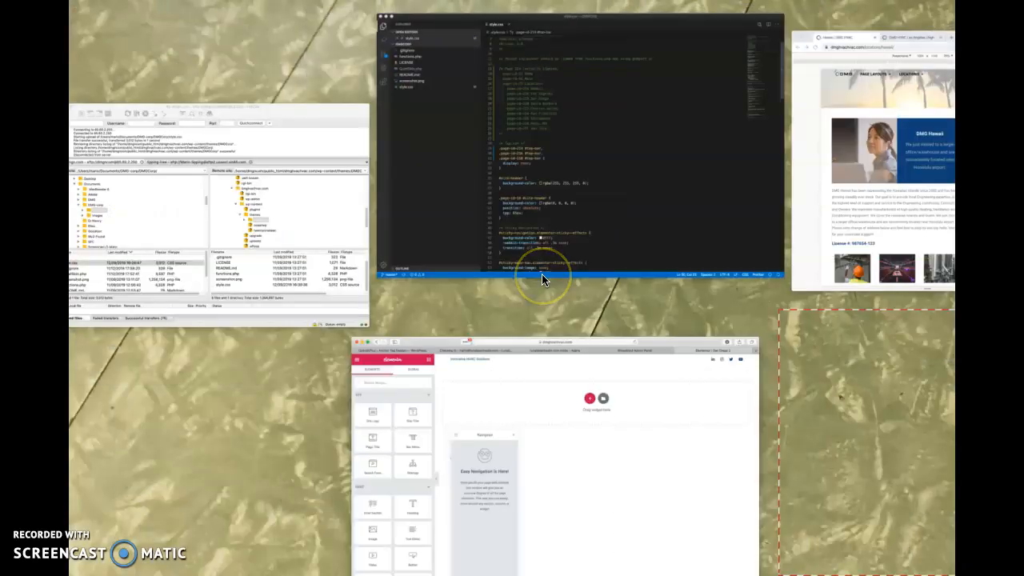
key(ctrl+Up)
click(207, 117)
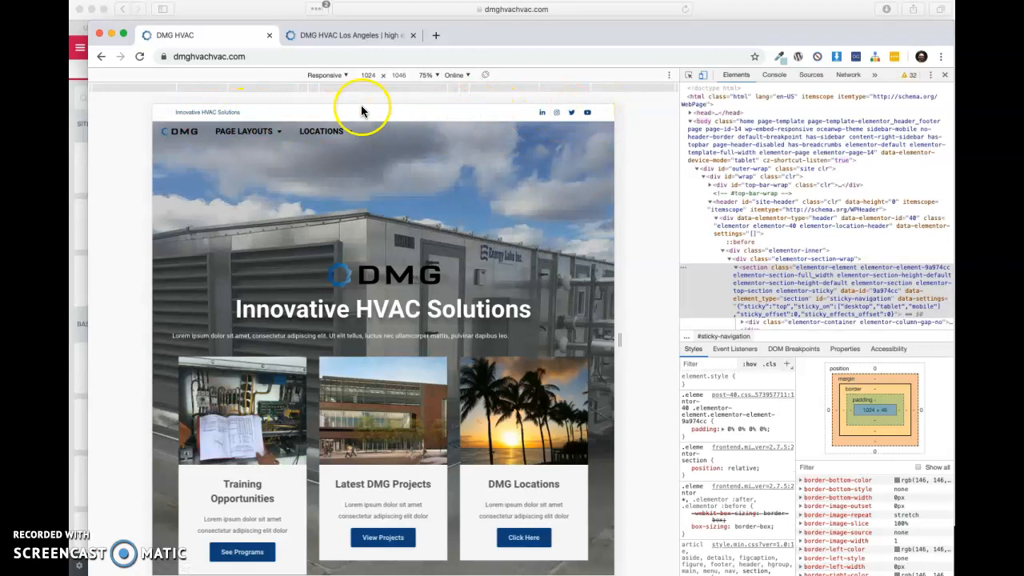
click(348, 130)
click(323, 360)
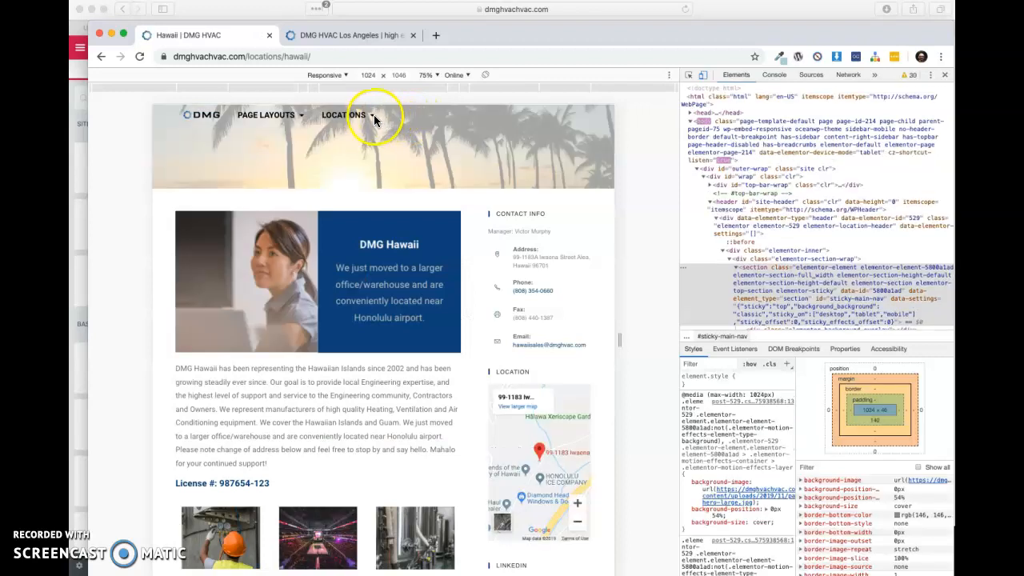
click(373, 117)
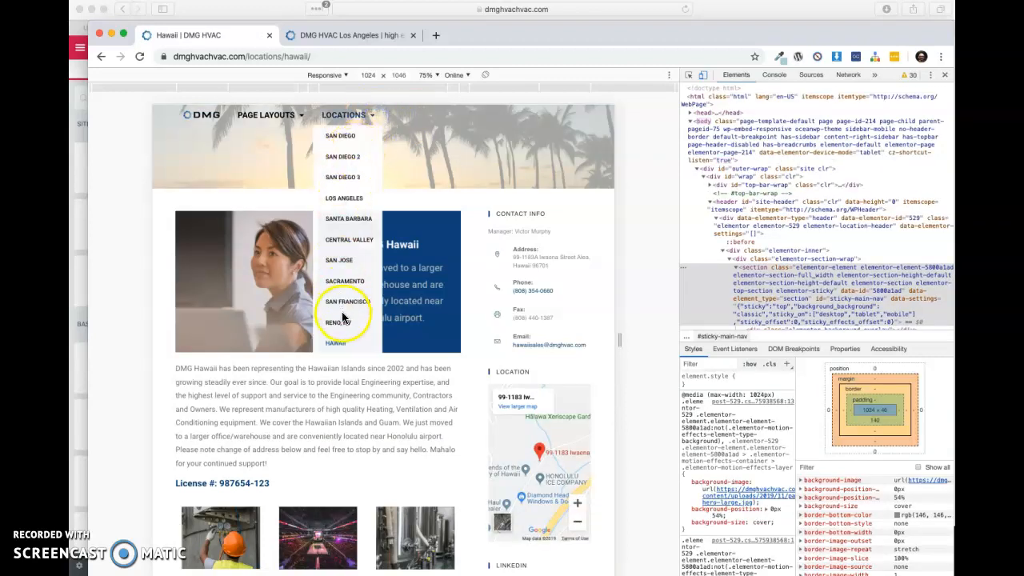
click(346, 199)
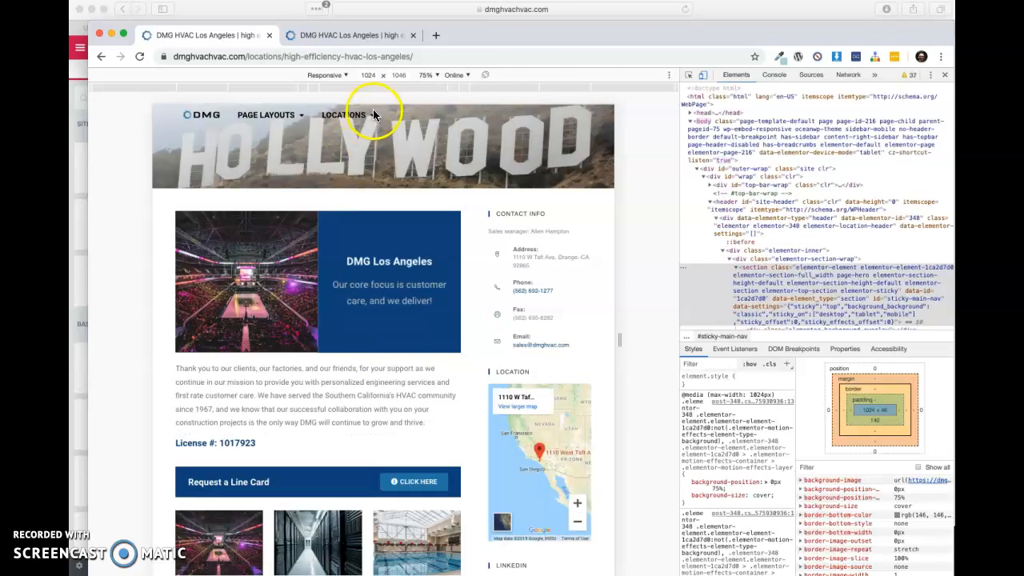
View the headers of the San Diego and San Diego 2 location pages and reload the San Diego 2 page
mouse_move(371, 113)
click(346, 140)
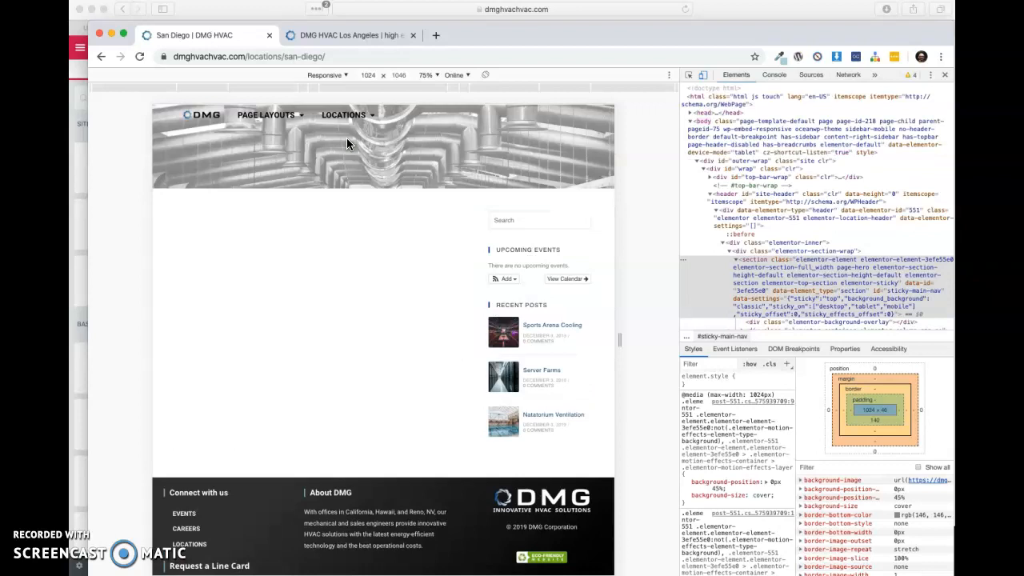
mouse_move(369, 113)
click(349, 157)
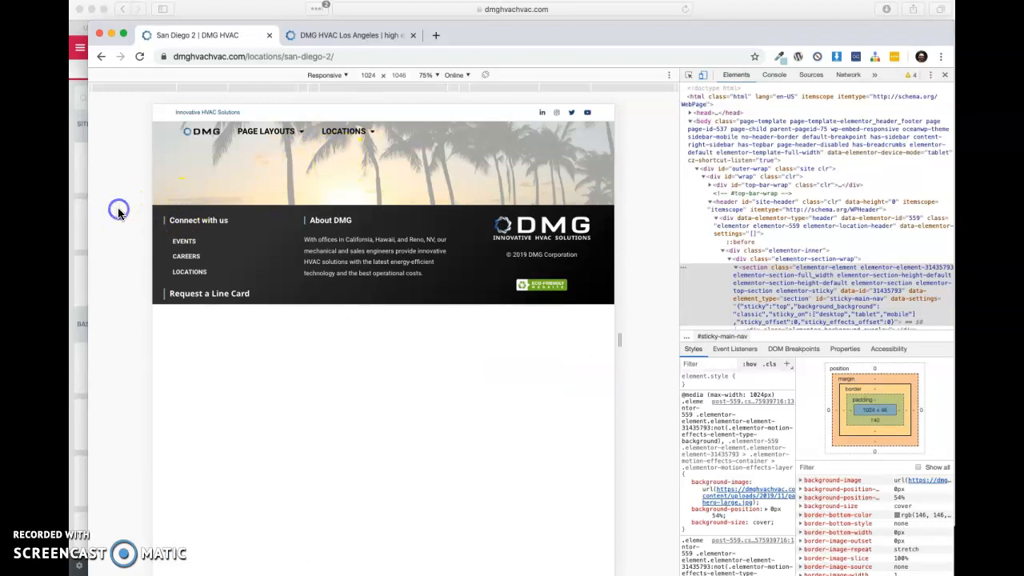
key(super+r)
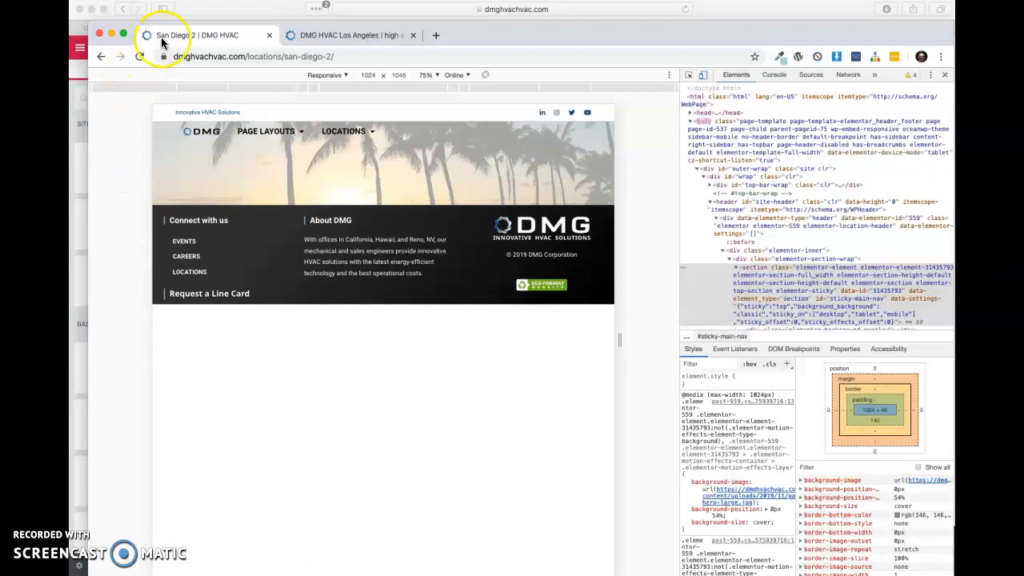
Switch back to Elementor in Safari and insert a saved template from My Templates into the San Diego 2 header
click(201, 11)
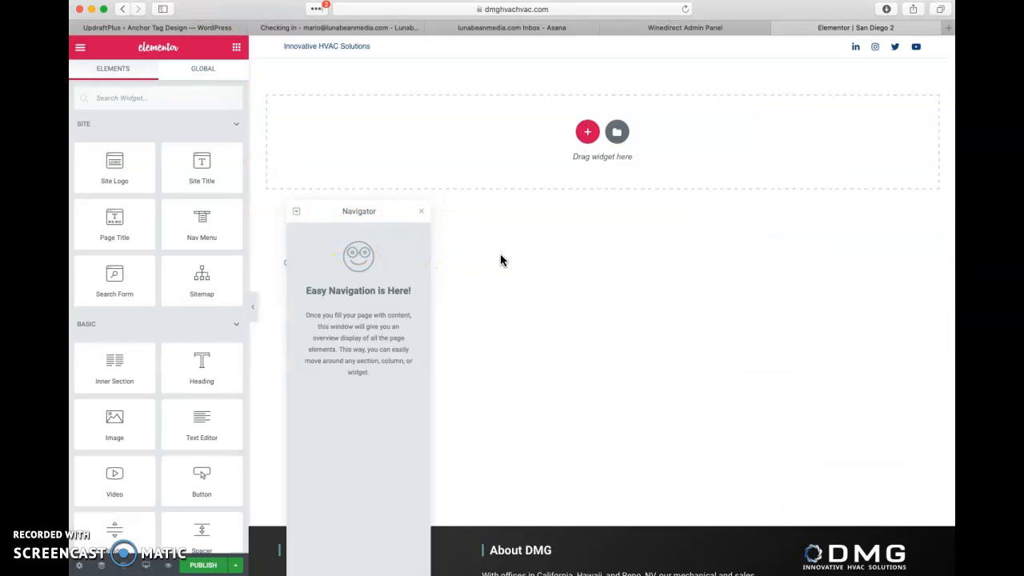
click(599, 187)
click(619, 132)
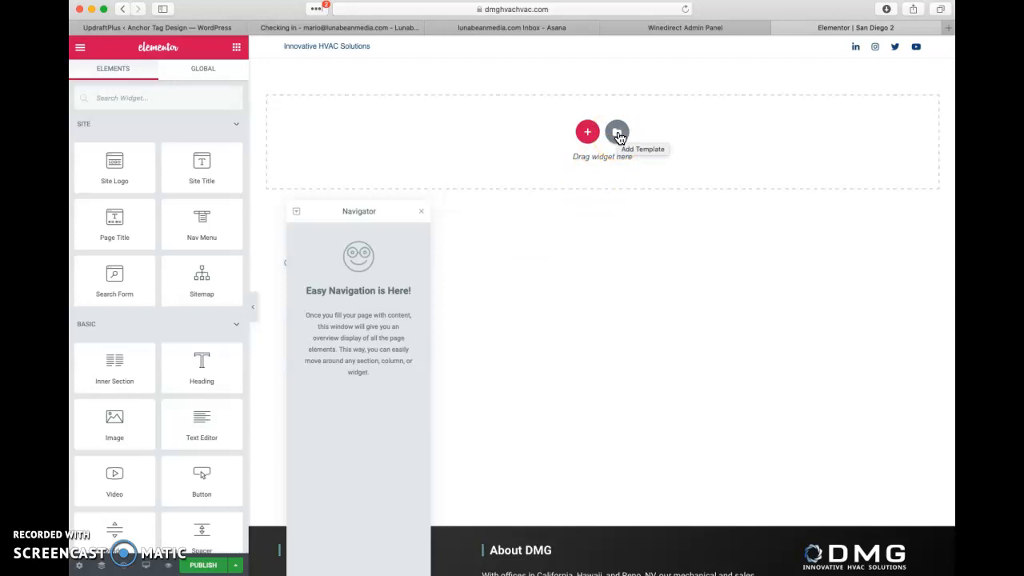
click(618, 134)
click(585, 85)
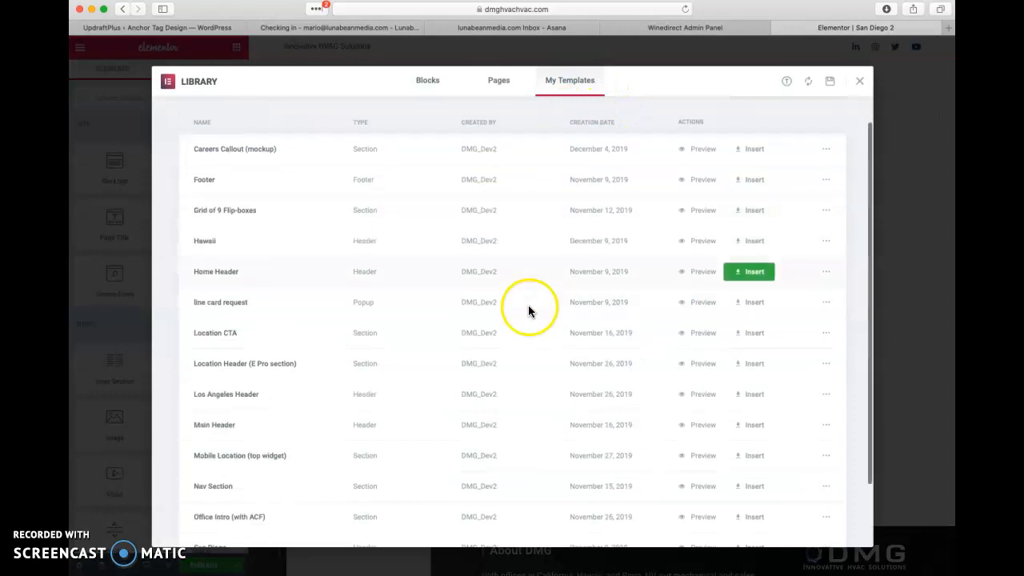
scroll(519, 312, down, 2)
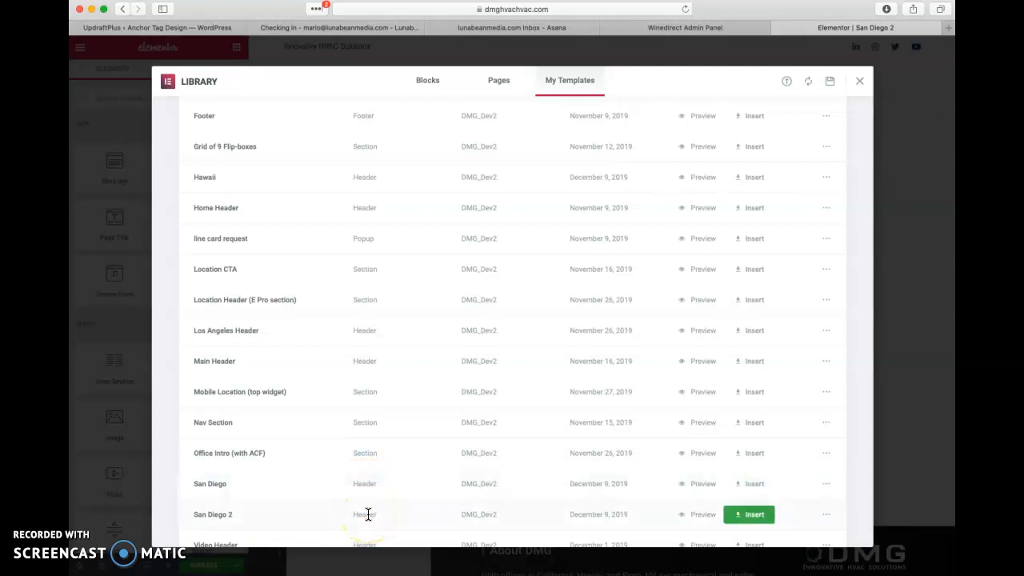
click(737, 428)
click(572, 355)
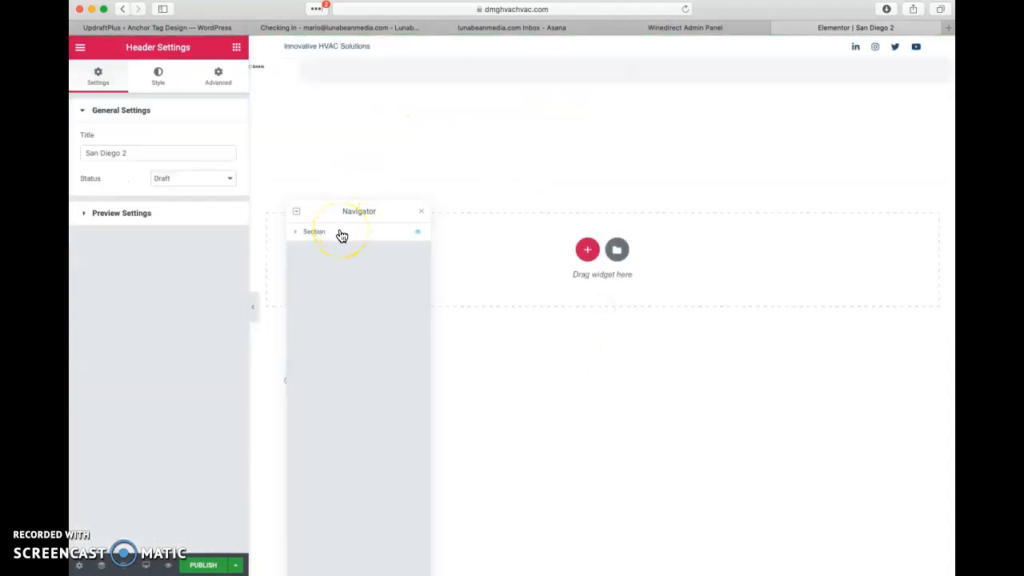
Examine the inserted header section's structure, including its two columns and the widgets nested inside them
click(341, 233)
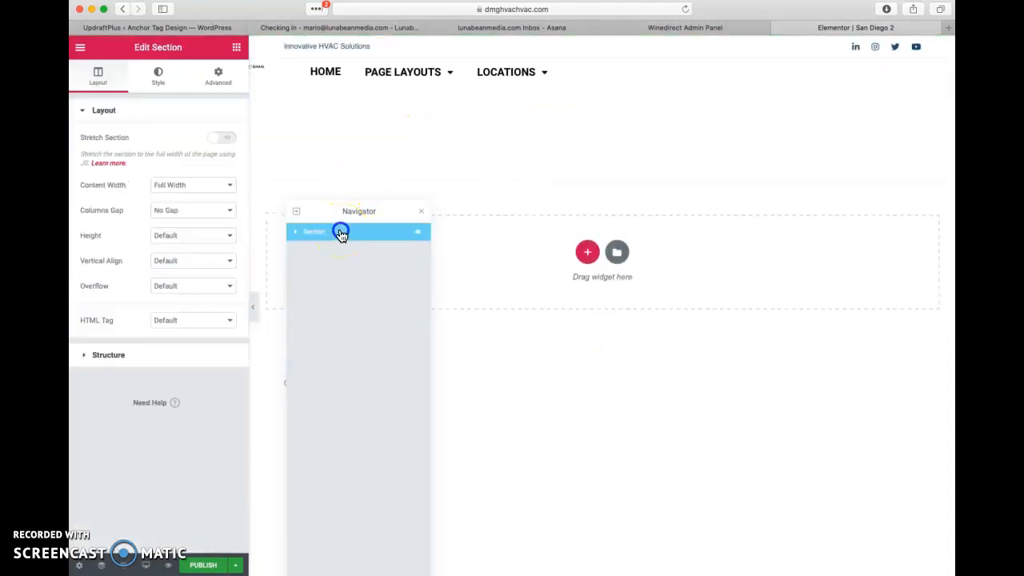
click(296, 233)
click(303, 252)
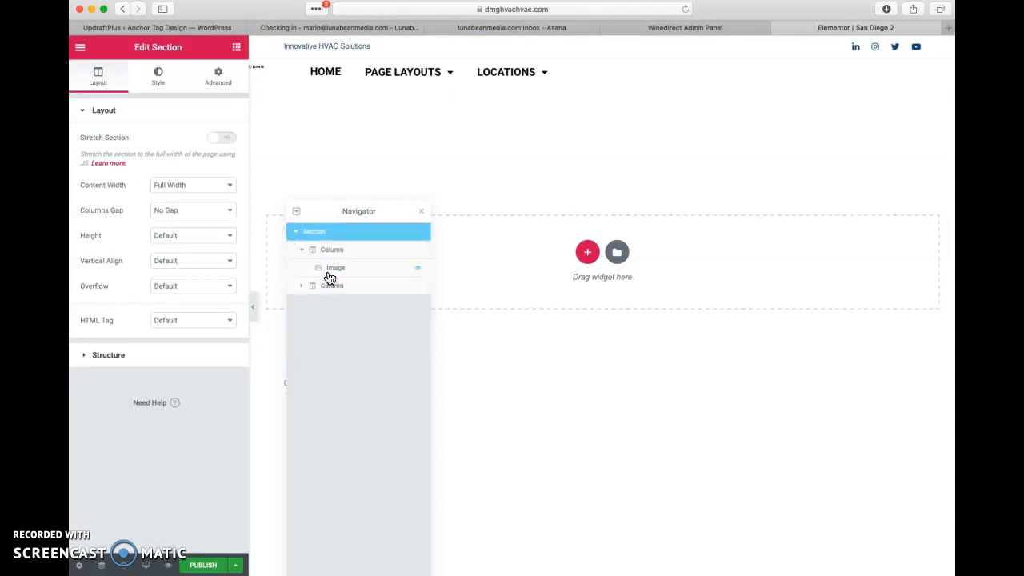
click(329, 272)
click(303, 286)
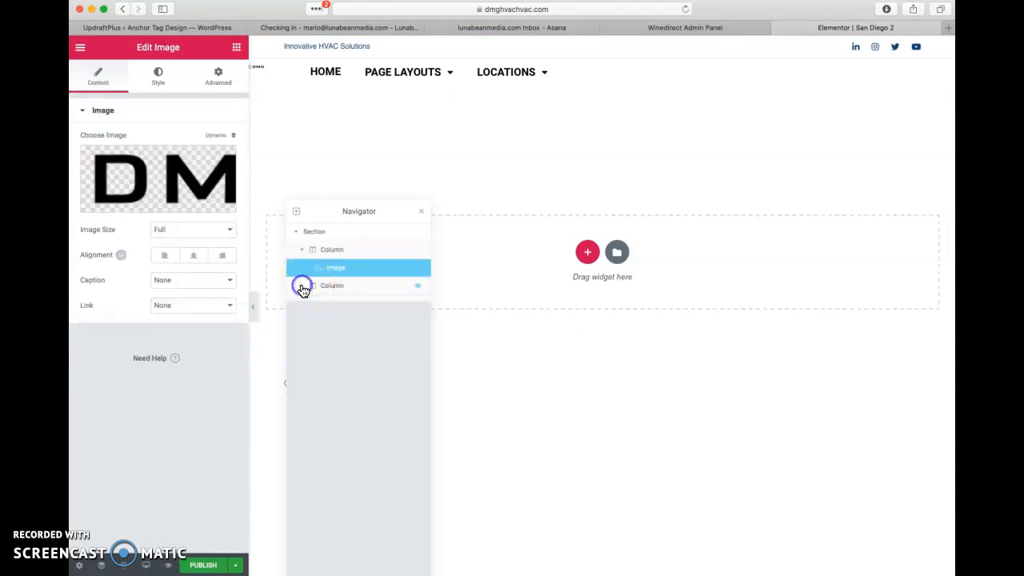
click(330, 311)
click(303, 251)
click(302, 267)
click(320, 231)
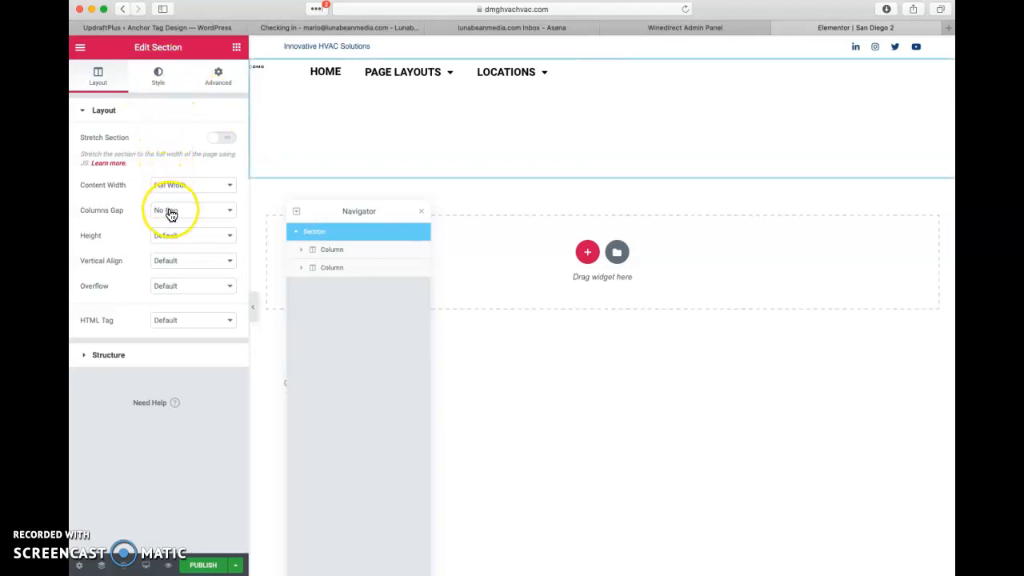
Review the header section's CSS ID, CSS class and its padding for desktop, tablet and mobile
click(217, 77)
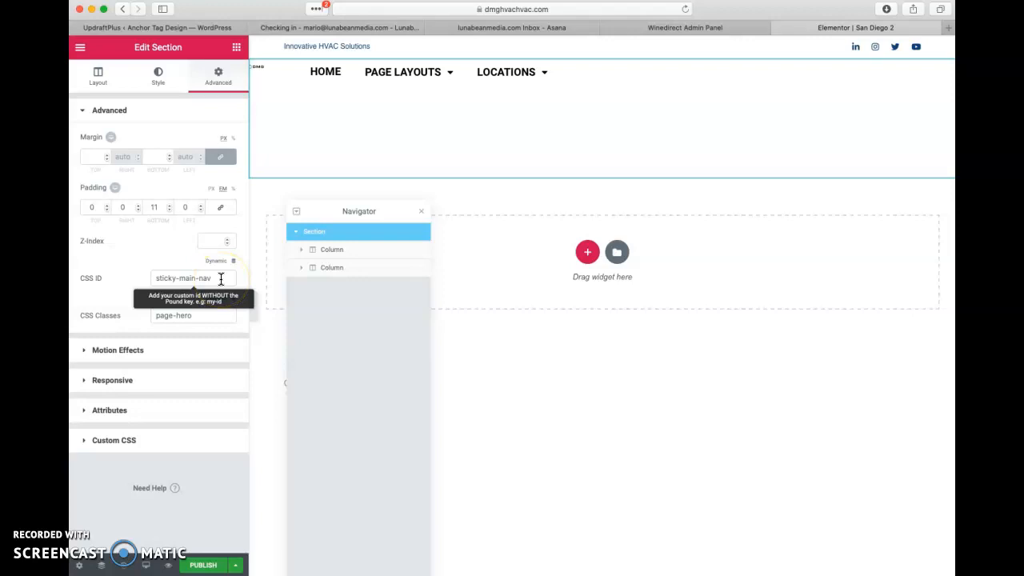
click(215, 313)
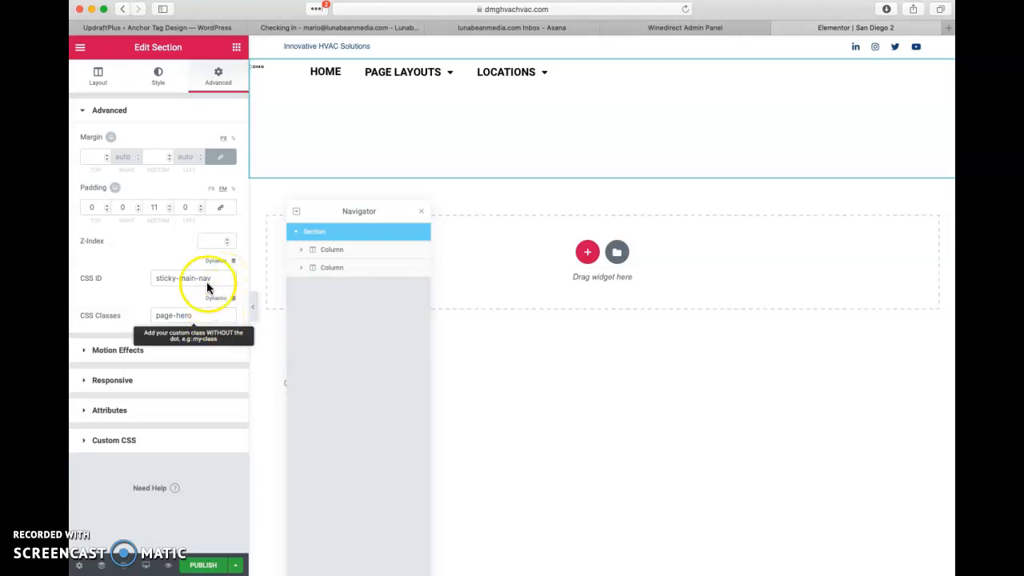
click(116, 188)
click(128, 188)
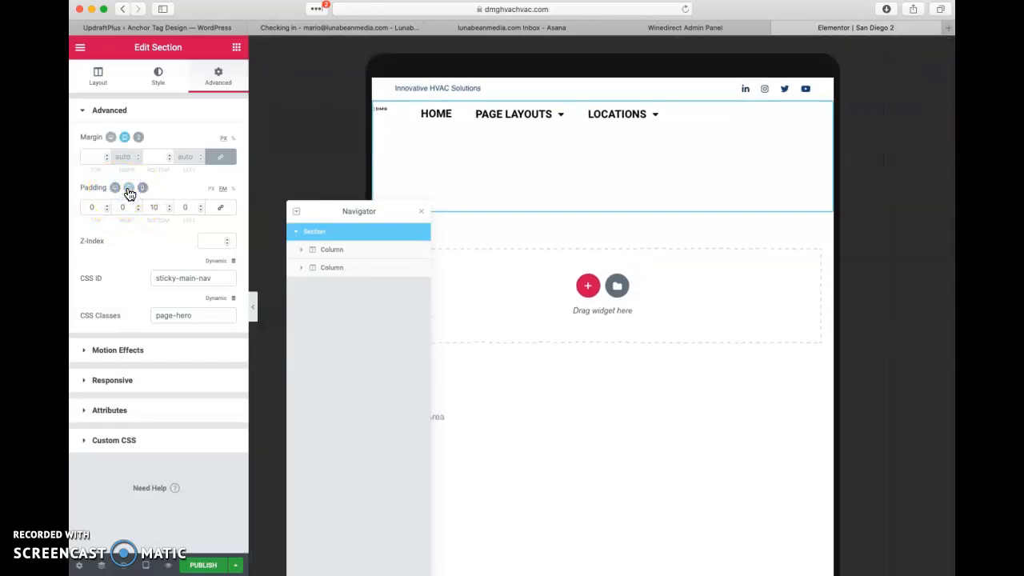
click(142, 189)
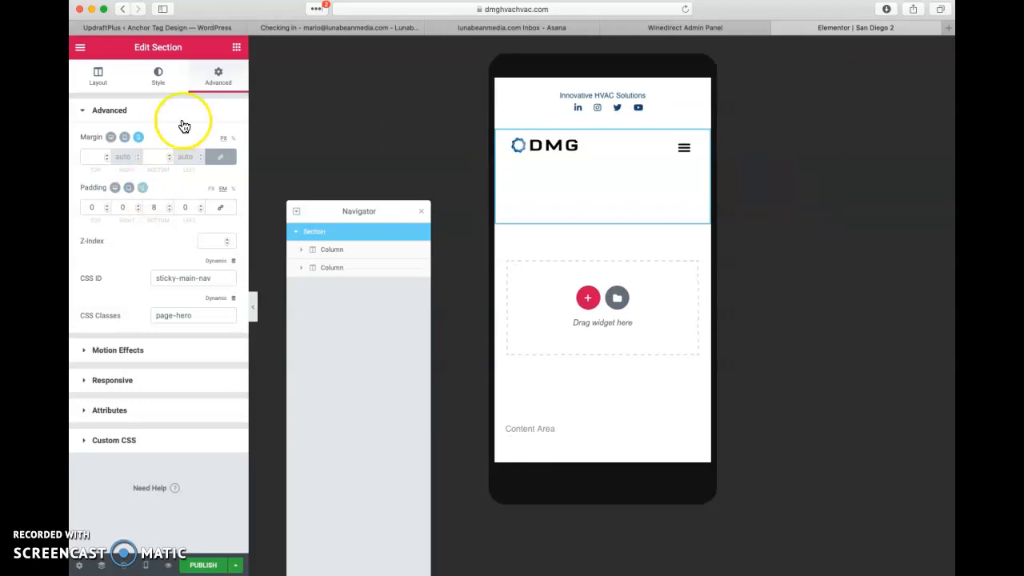
Give the header section a classic background on desktop using the image another-sample-large.jpg
click(158, 80)
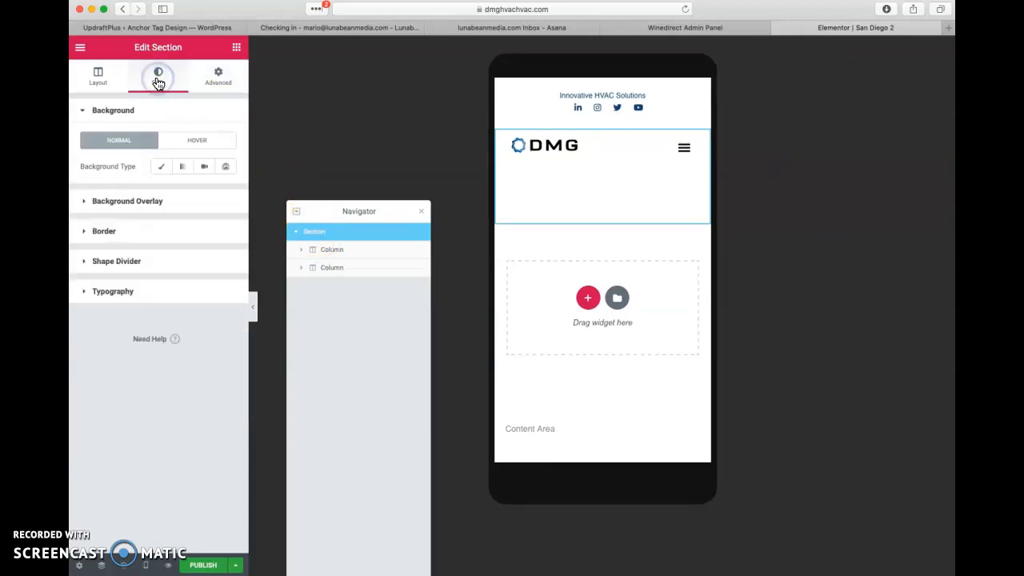
click(160, 166)
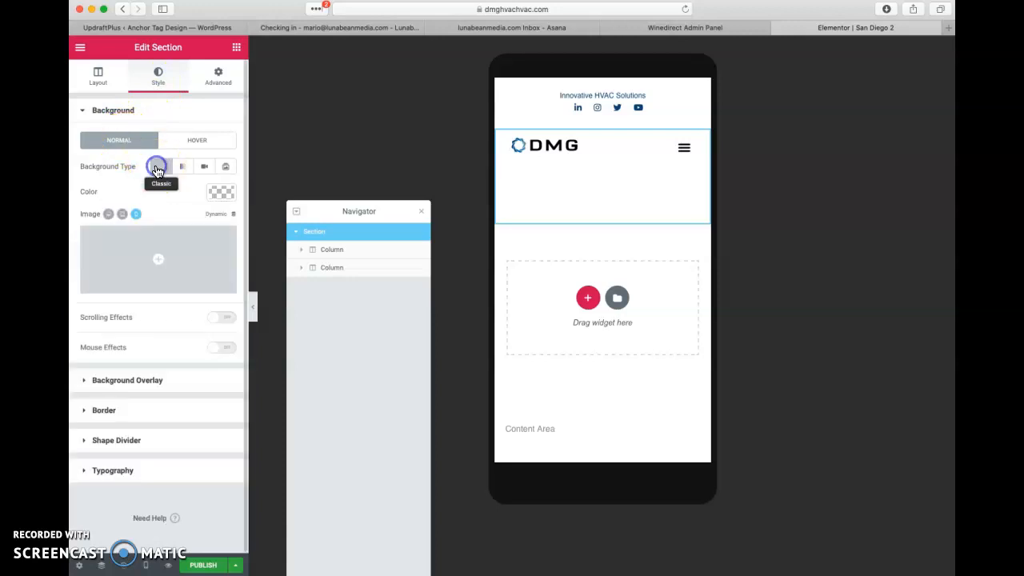
click(108, 214)
click(157, 262)
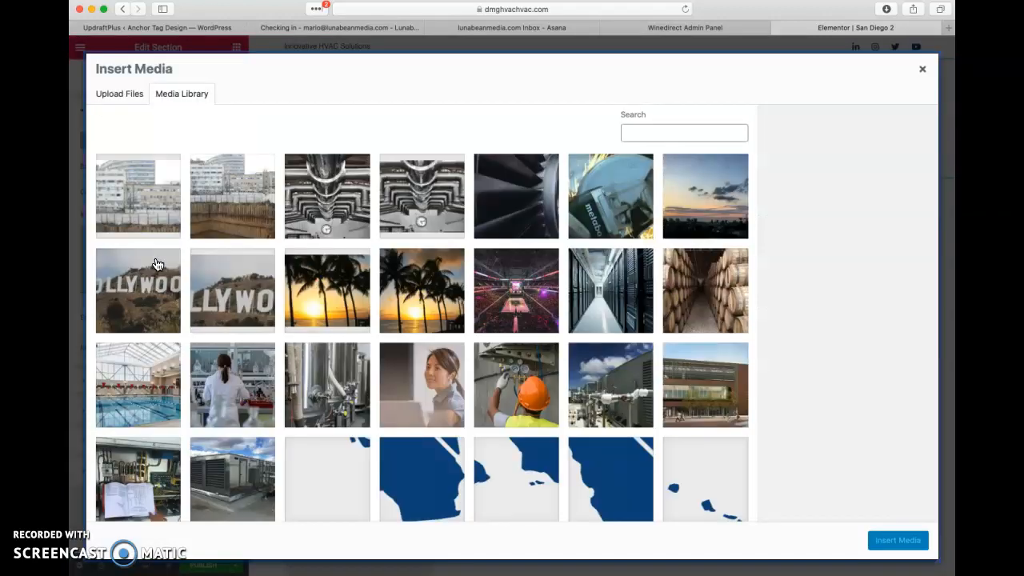
click(137, 206)
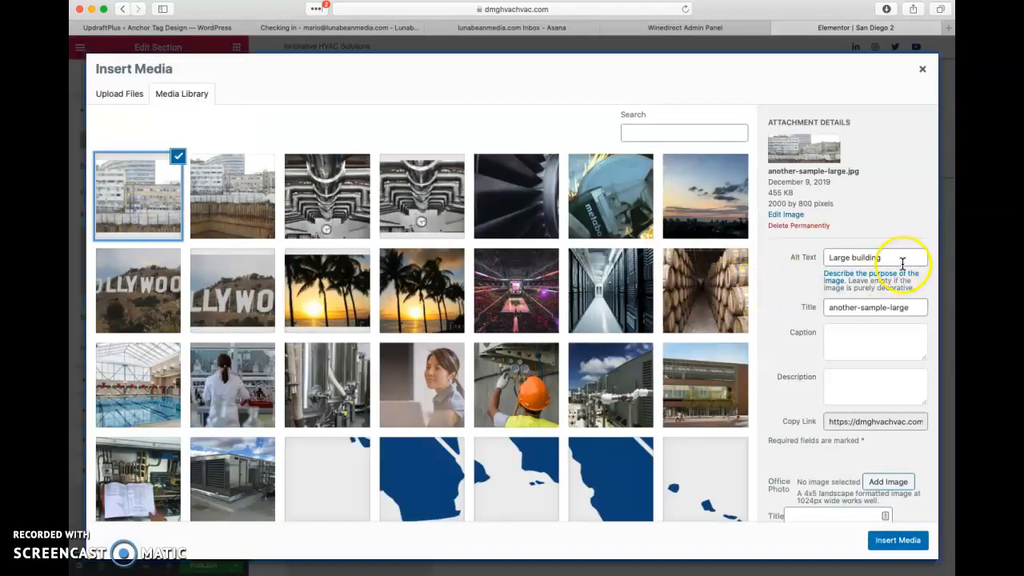
click(892, 543)
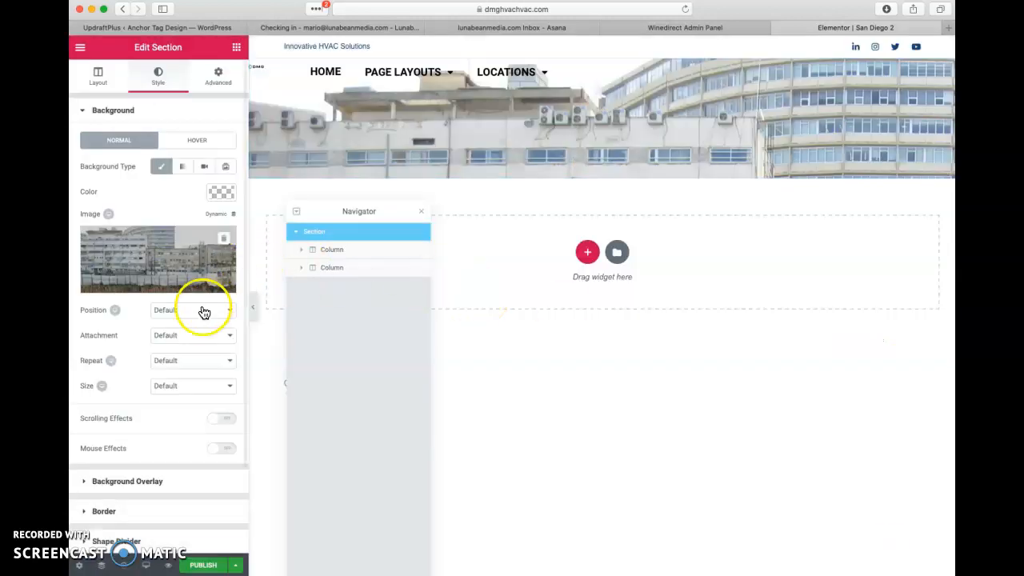
Set the desktop background image's size to Cover and its position to Custom with a Y position of 36%
click(178, 387)
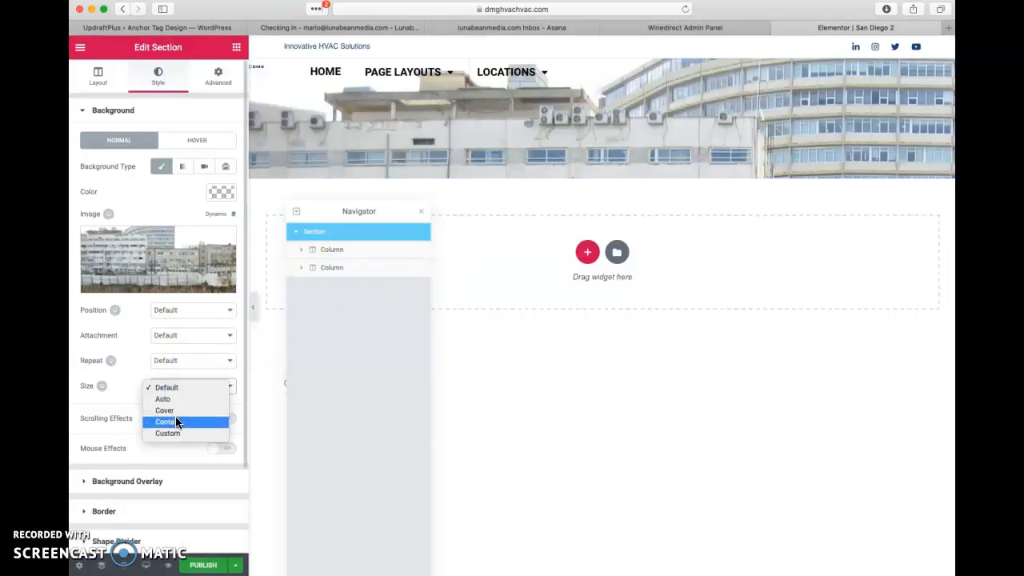
click(173, 412)
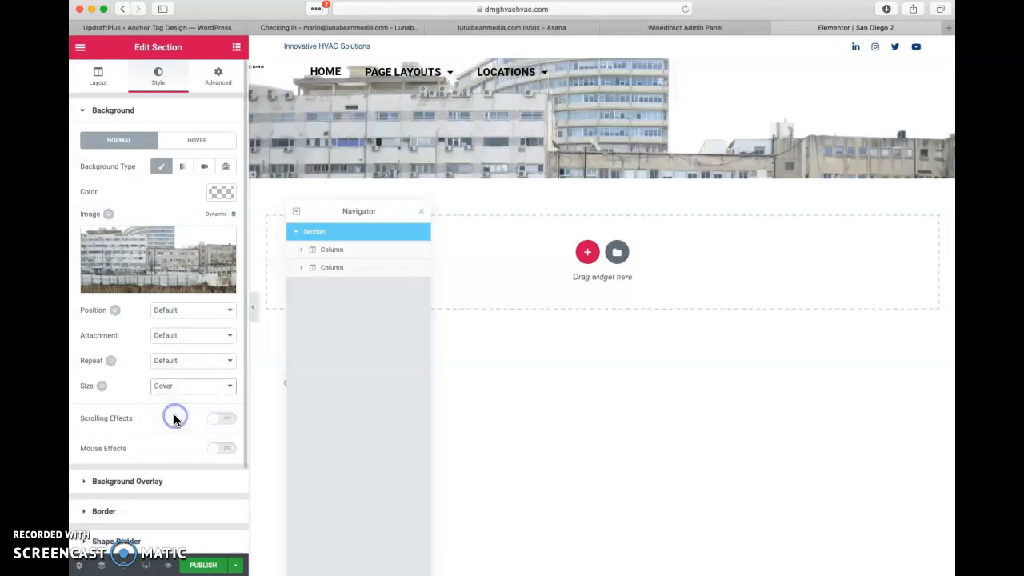
click(183, 316)
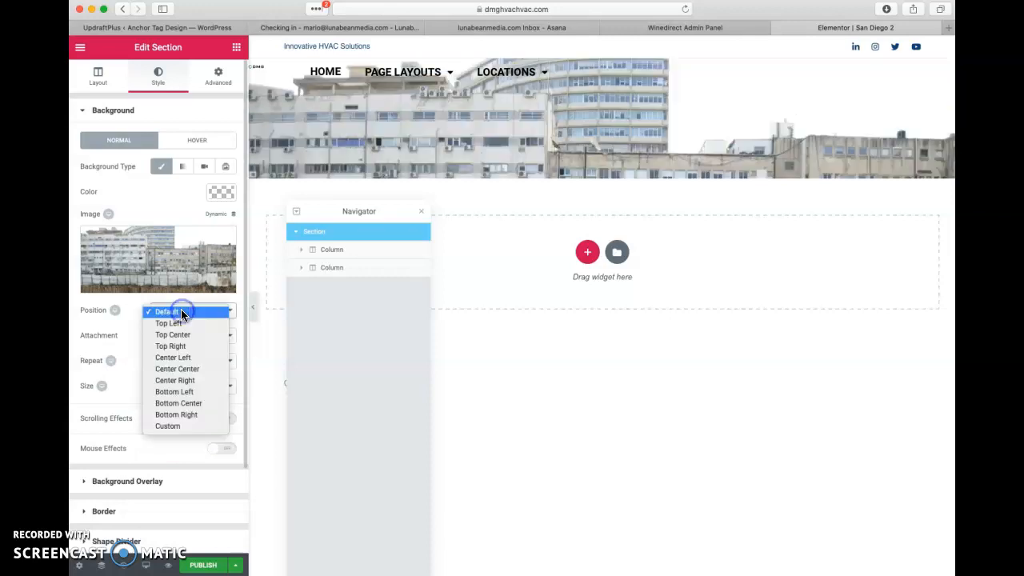
click(175, 425)
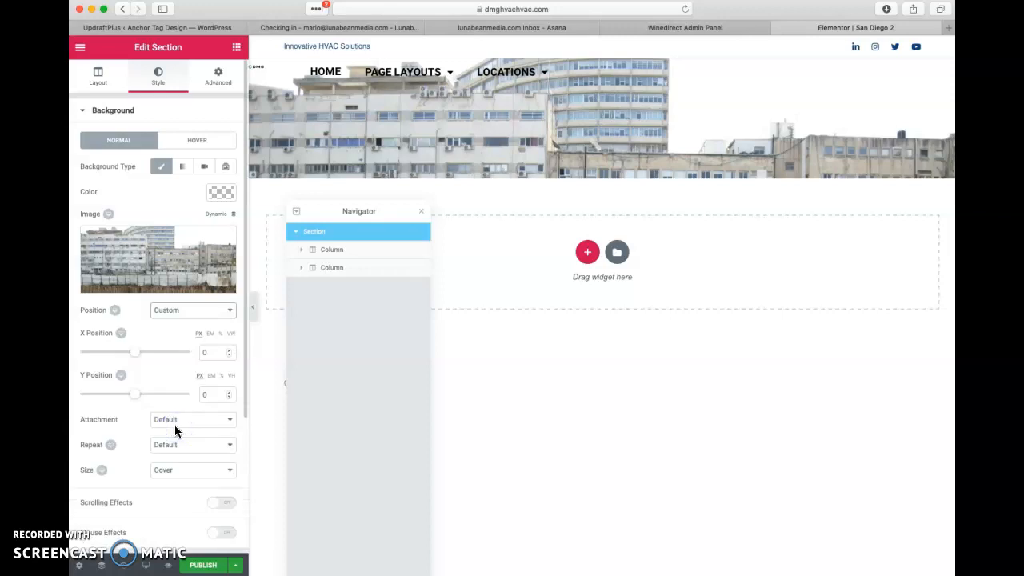
click(222, 377)
click(135, 395)
mouse_move(143, 397)
mouse_down()
mouse_move(166, 398)
mouse_move(153, 398)
mouse_up()
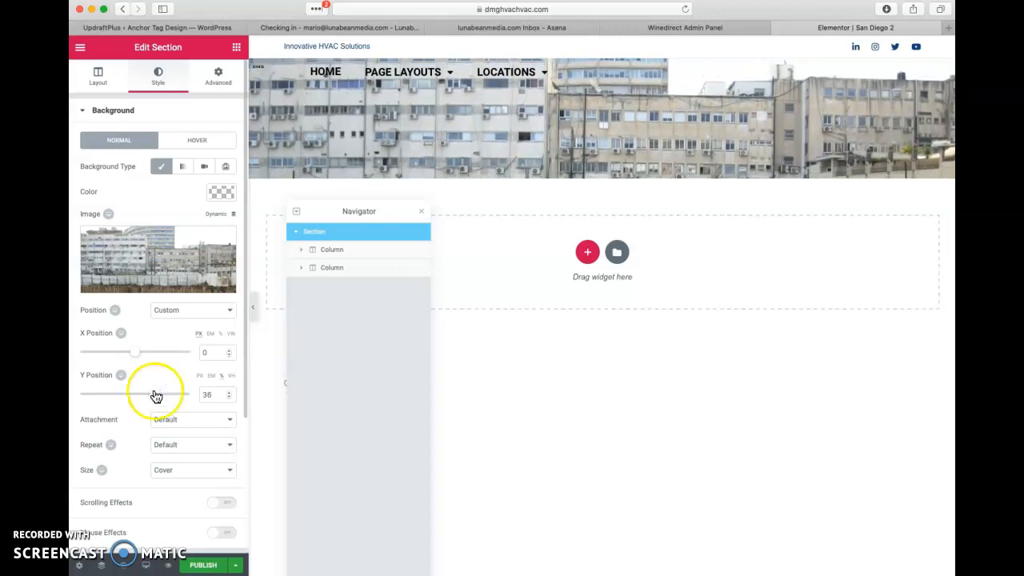
Set the header section's background size to Cover for tablet, keeping the default position
click(109, 215)
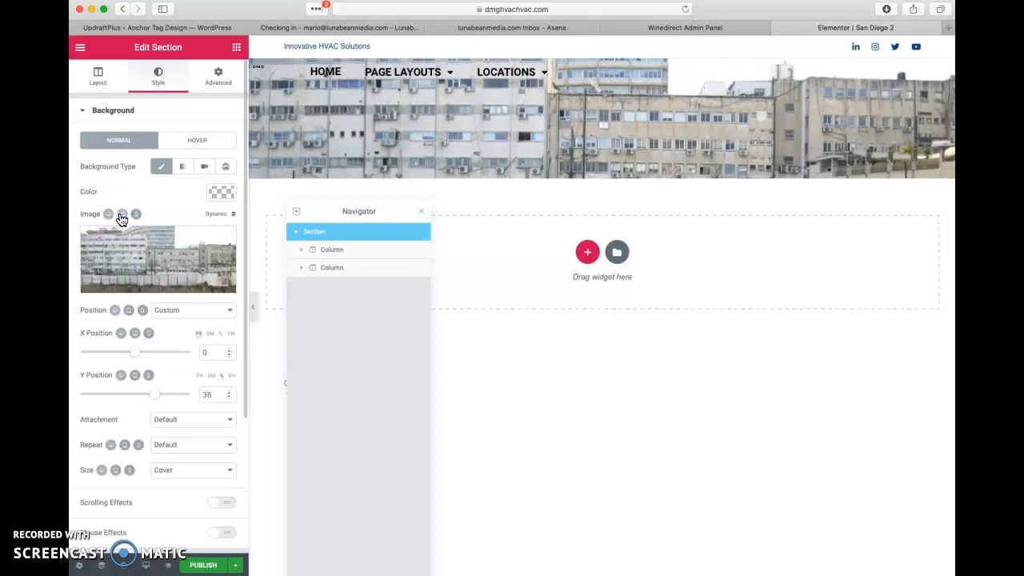
click(122, 214)
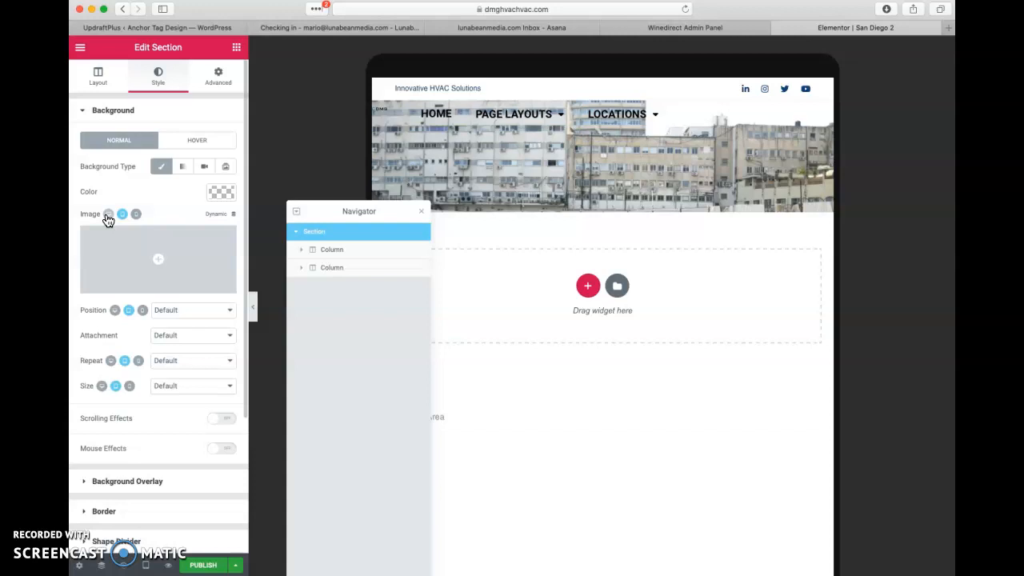
click(173, 311)
click(176, 308)
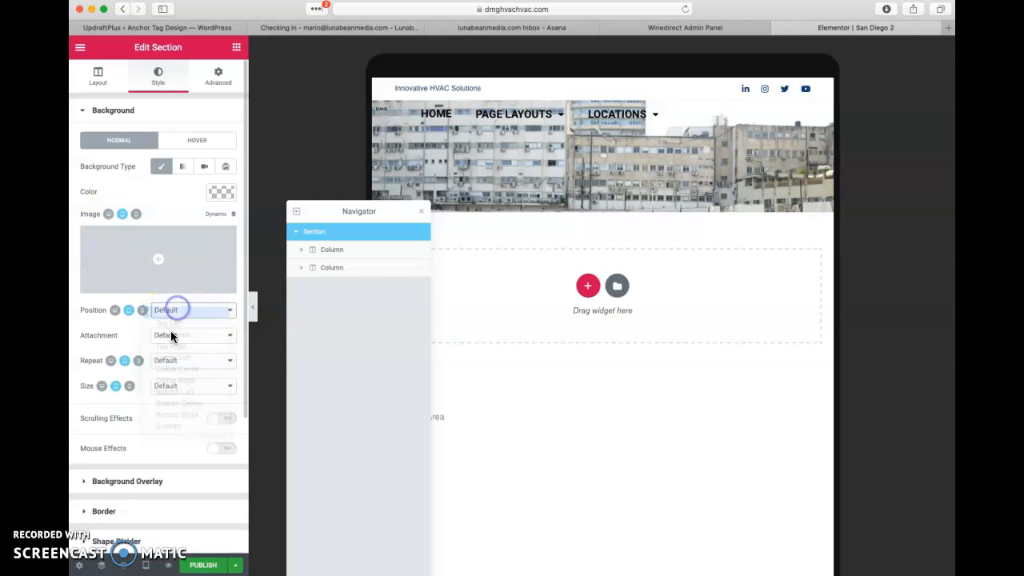
click(171, 385)
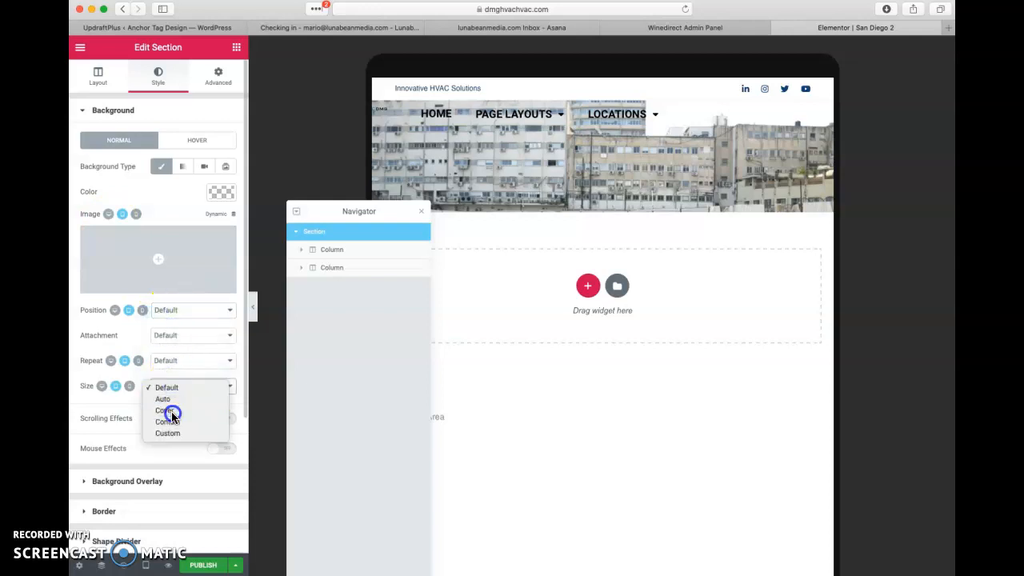
click(171, 410)
Use another-sample-small.jpg as the header section's mobile background image and set its size to Cover
click(136, 214)
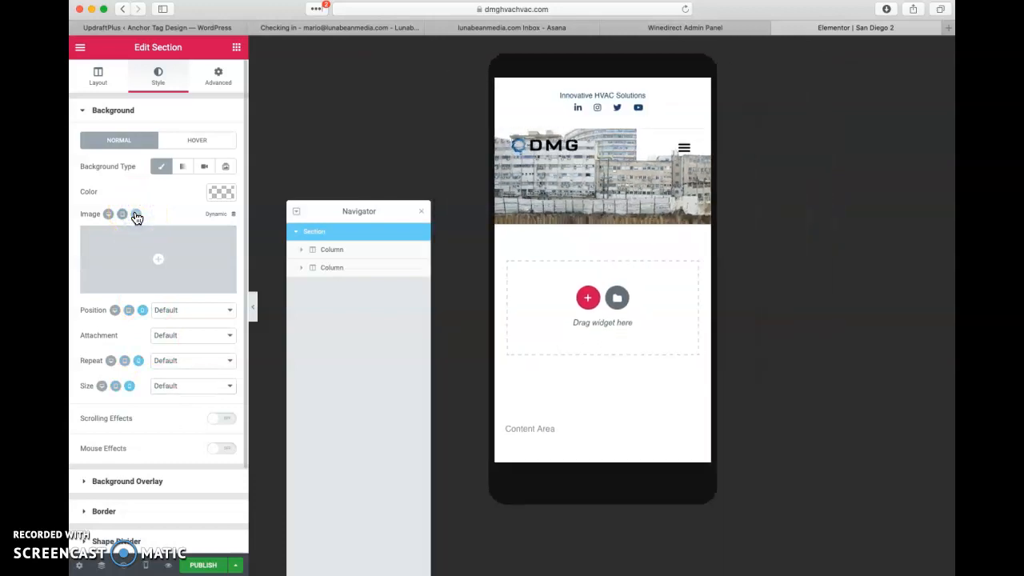
click(150, 243)
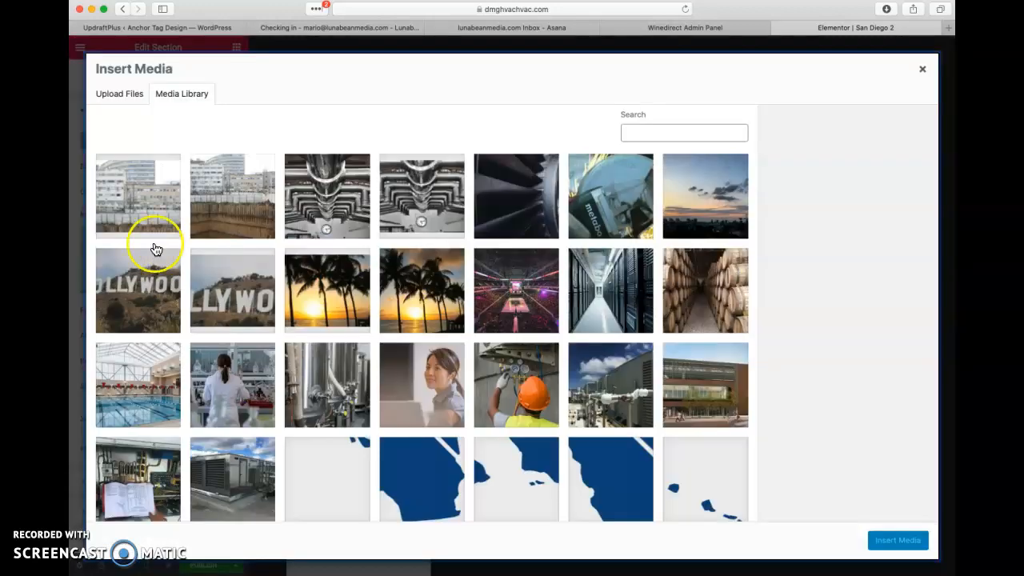
click(218, 195)
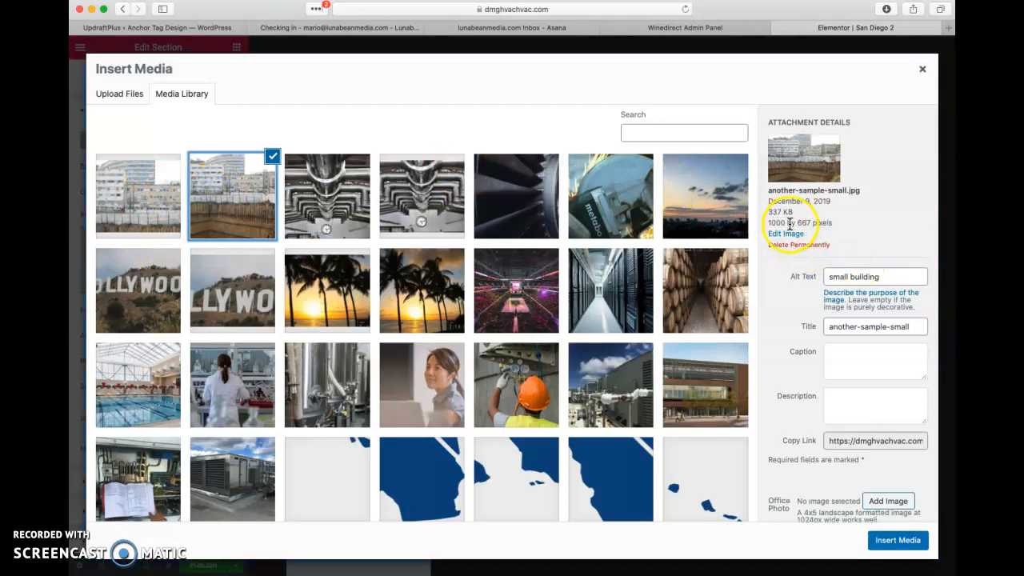
click(886, 541)
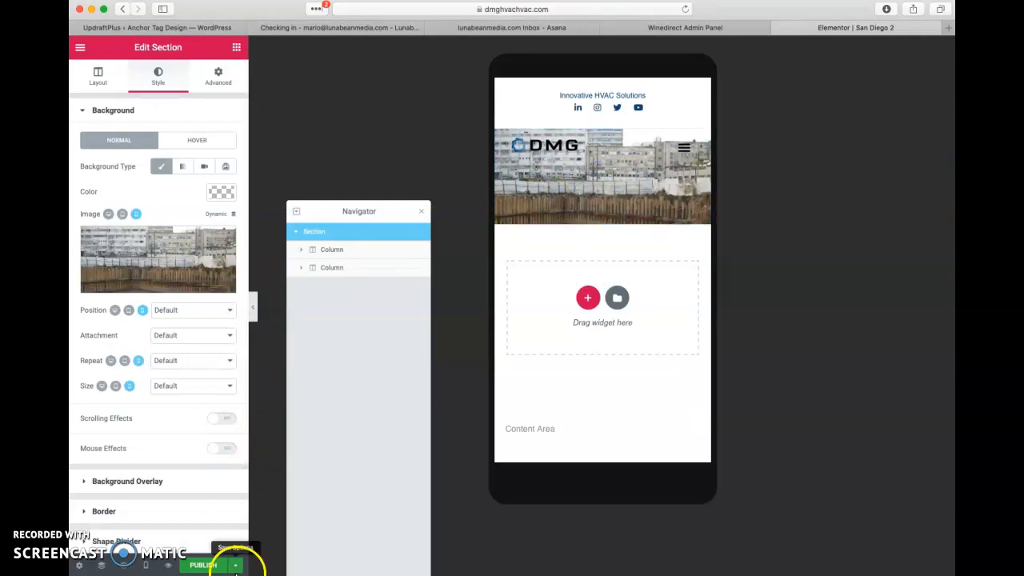
click(235, 564)
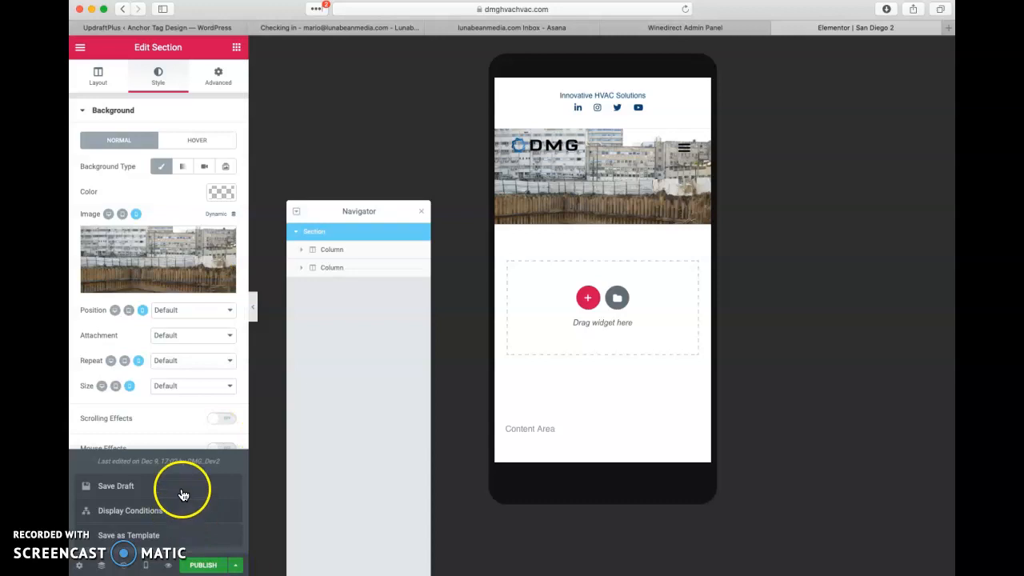
click(172, 420)
click(170, 386)
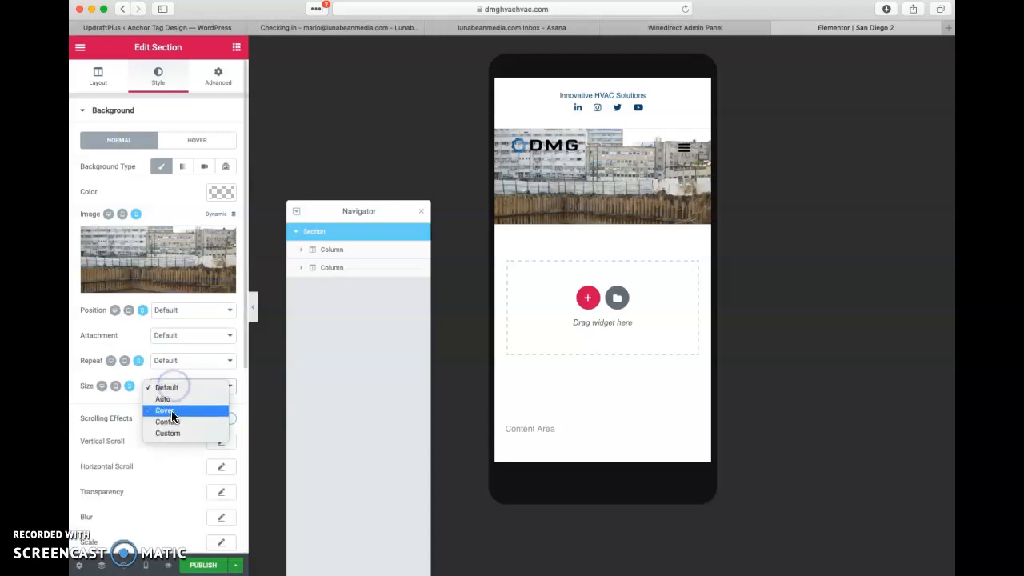
click(171, 410)
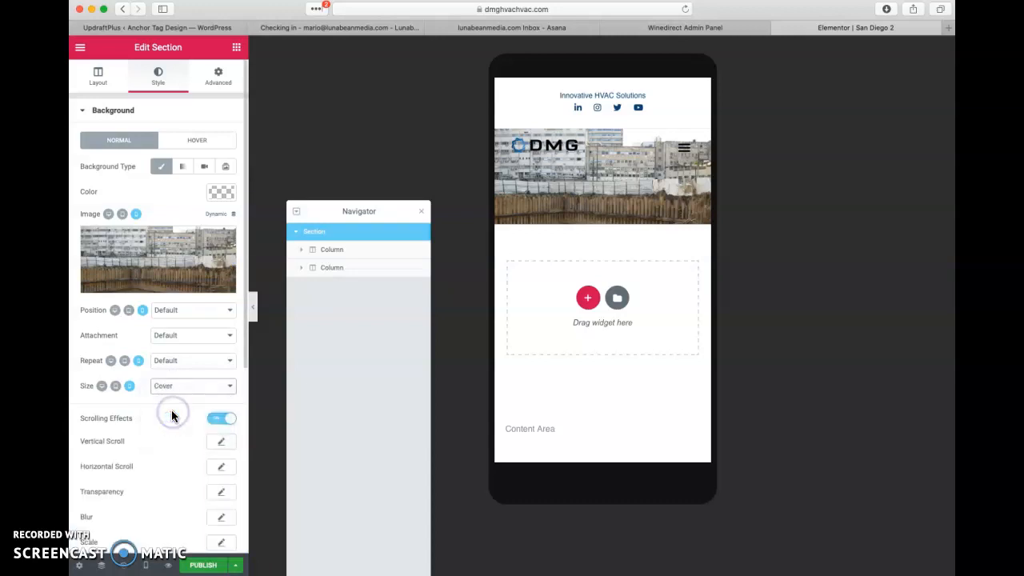
Try the Top Right, Top Center and Center Center positions for the mobile background image
click(176, 314)
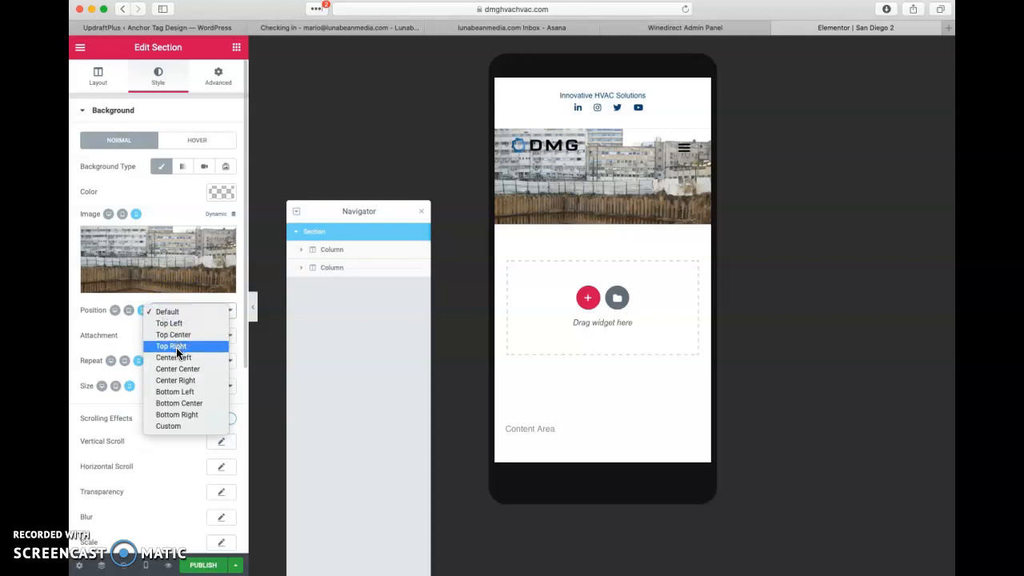
click(176, 346)
click(179, 315)
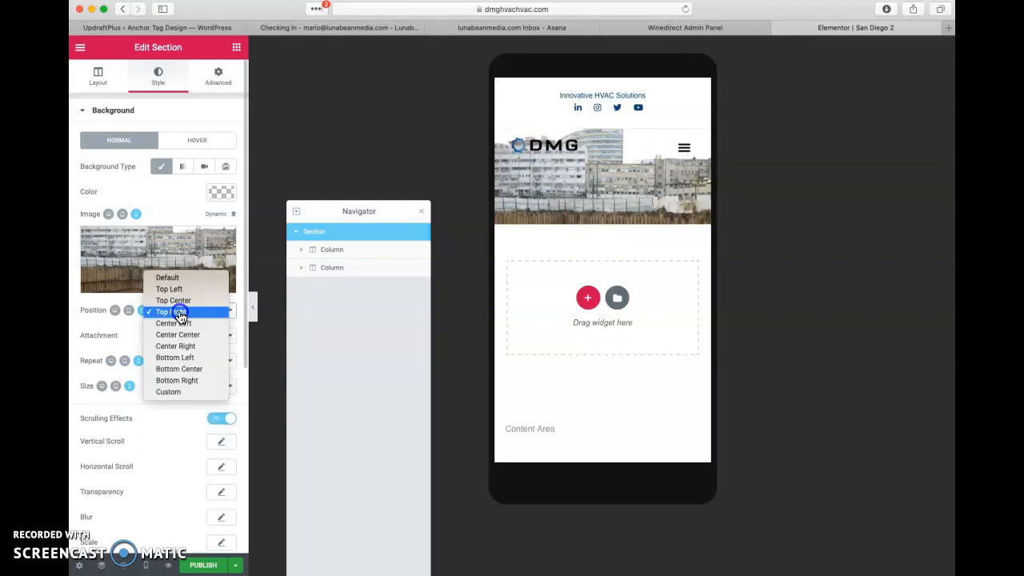
click(175, 299)
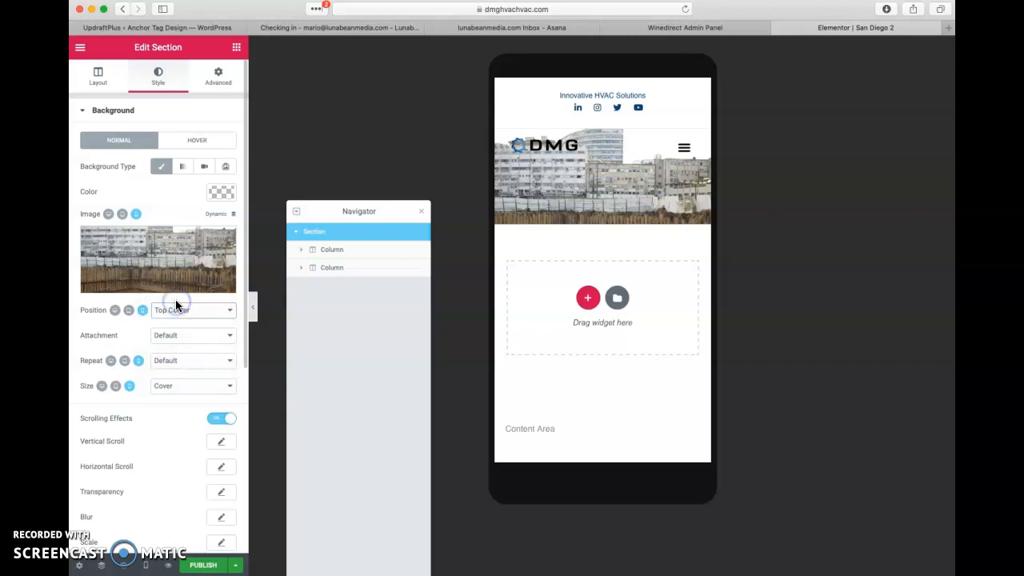
click(175, 310)
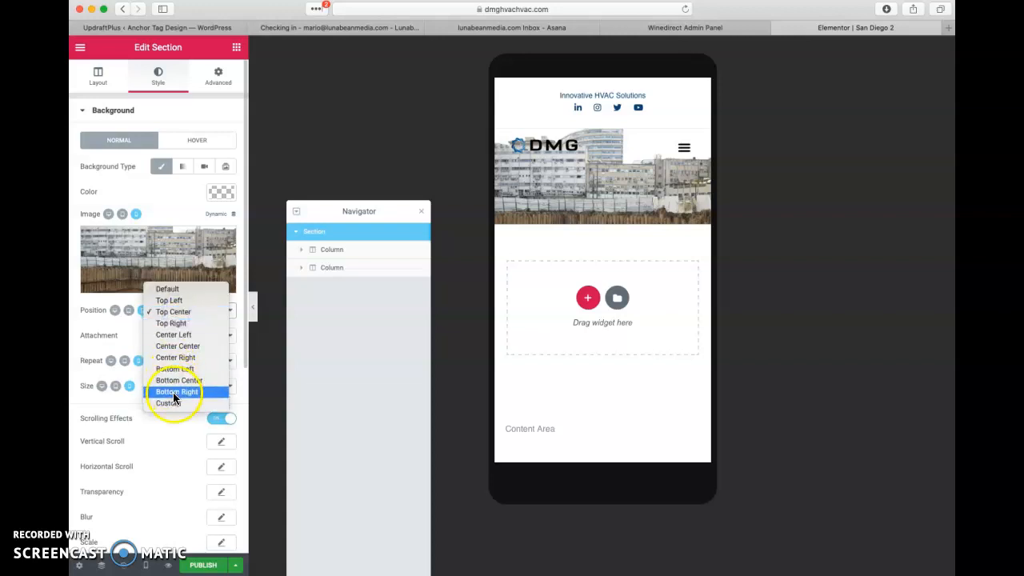
click(177, 347)
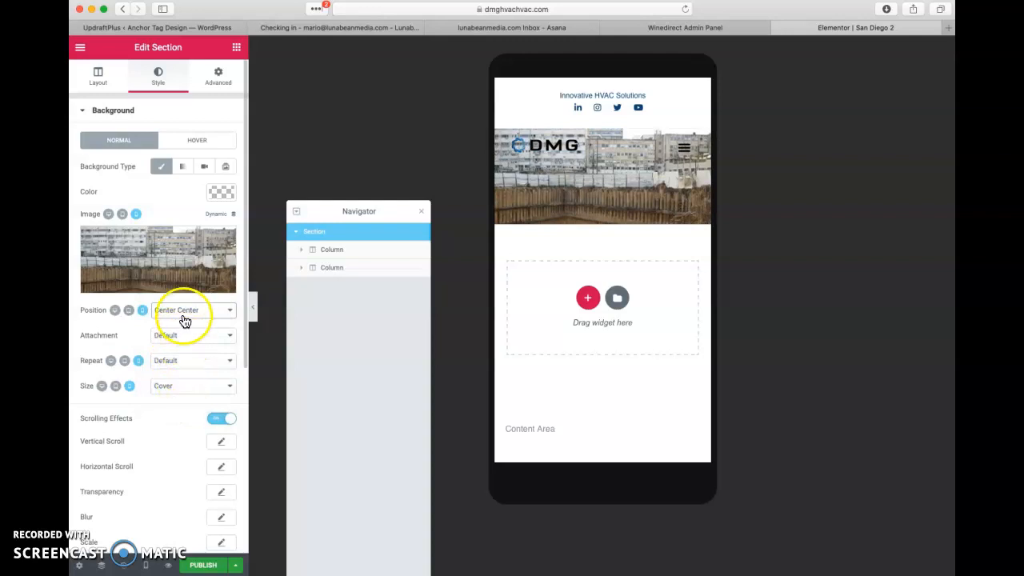
Set the mobile background image's position to Custom with a Y position of 73%
click(184, 321)
click(179, 365)
click(223, 376)
drag(144, 392, 176, 400)
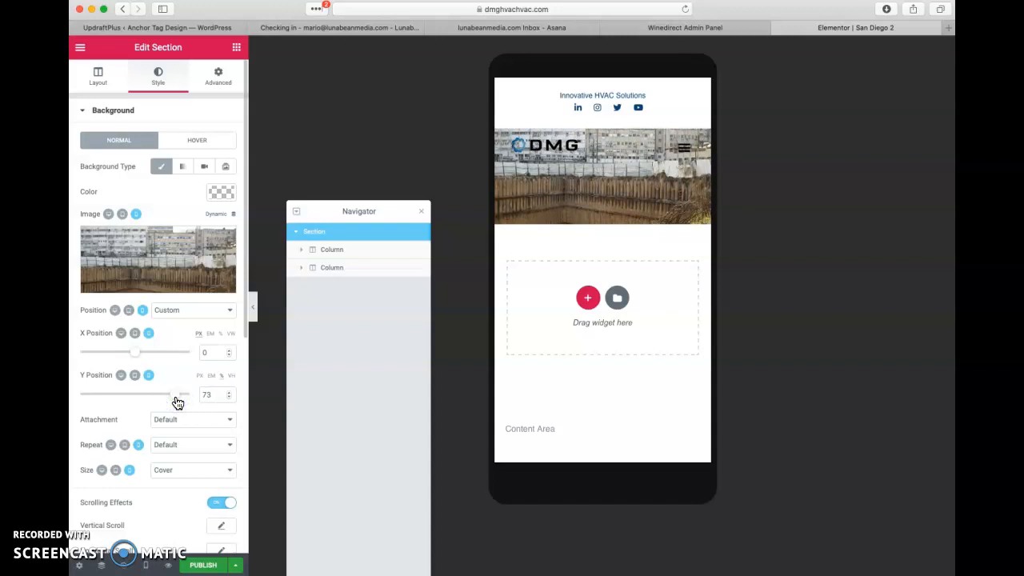
Publish the San Diego 2 header with a display condition including Singular, Pages, Locations > San Diego 2
click(232, 566)
click(163, 520)
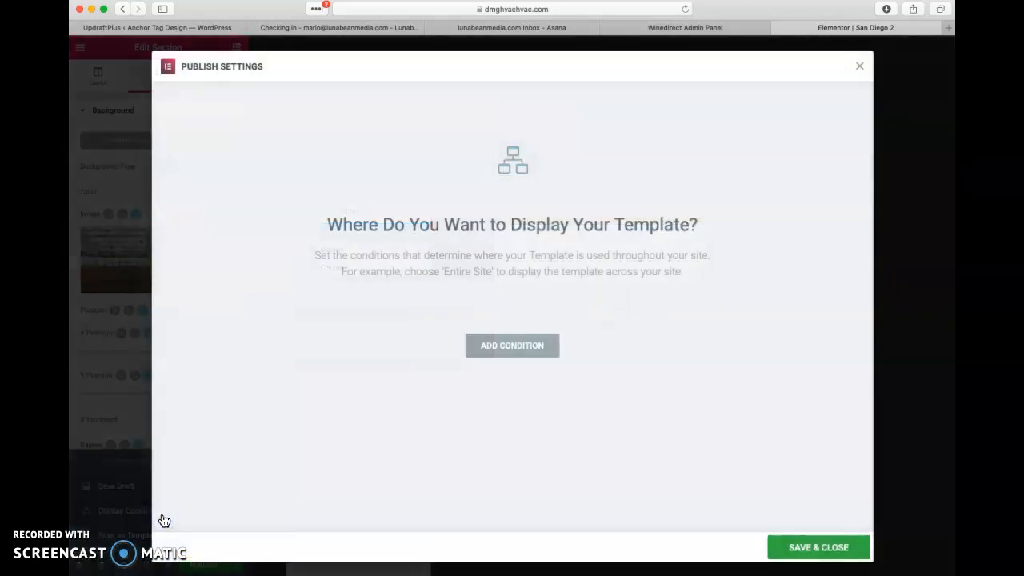
click(482, 352)
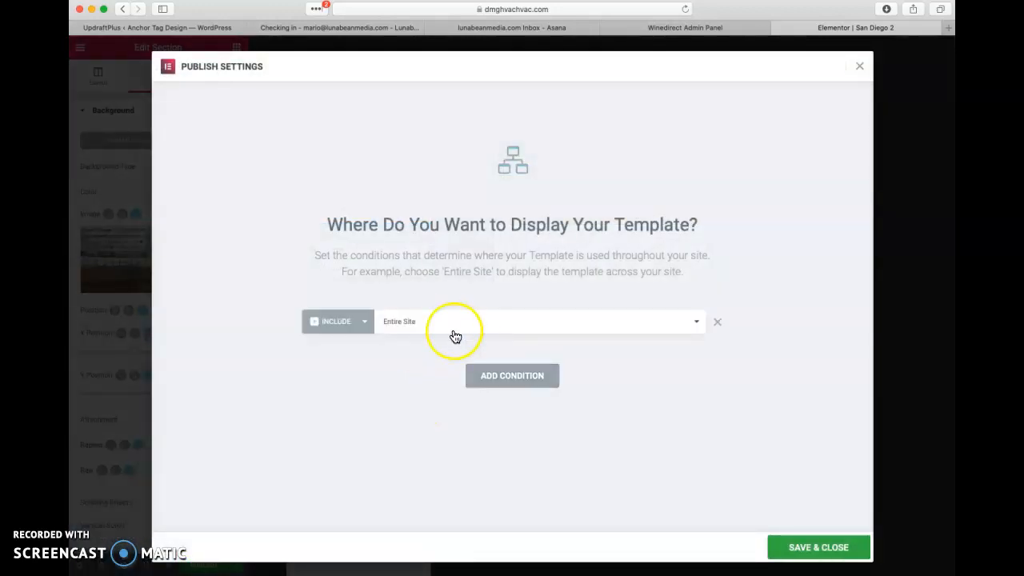
click(454, 336)
click(408, 346)
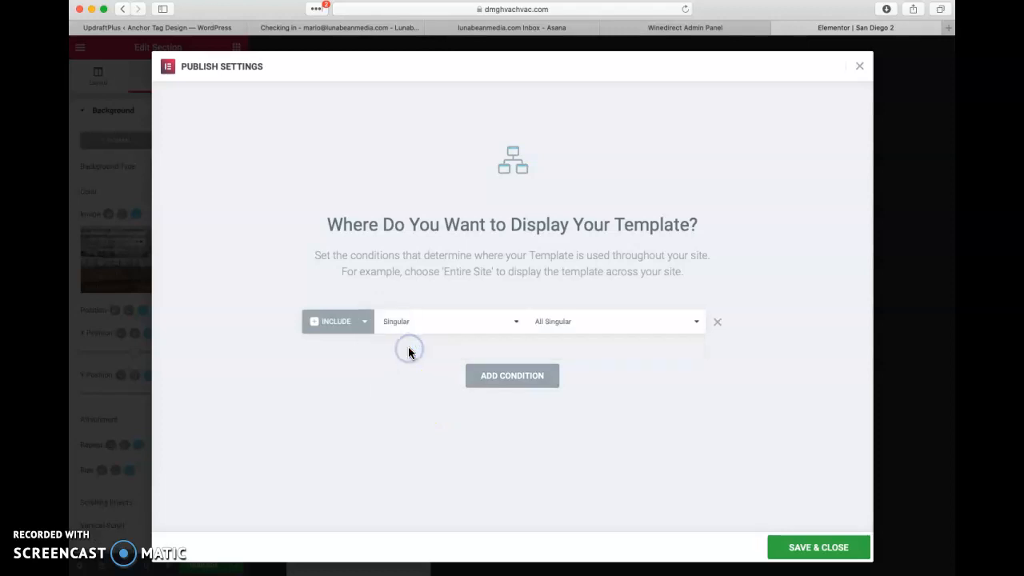
click(553, 332)
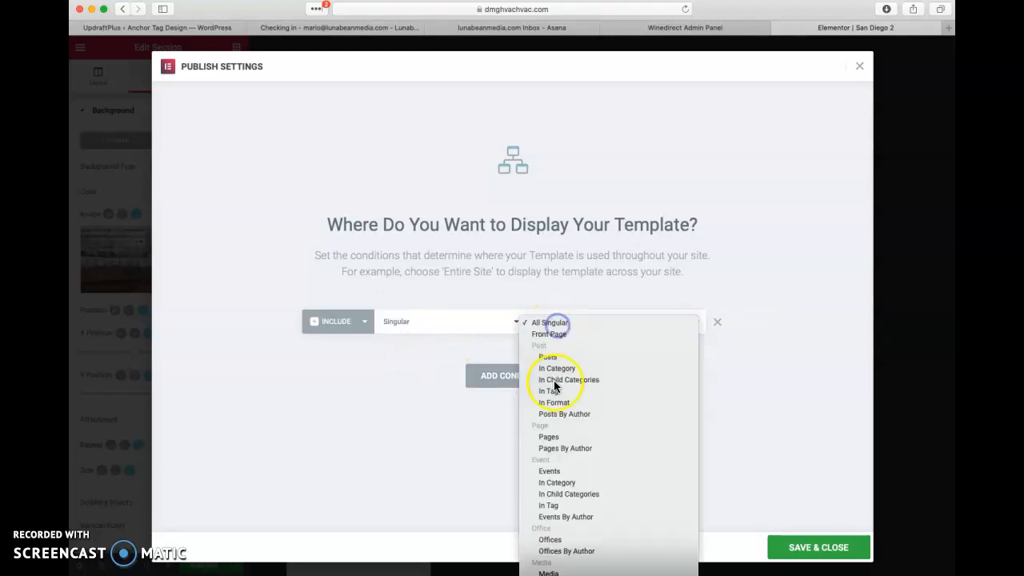
click(550, 436)
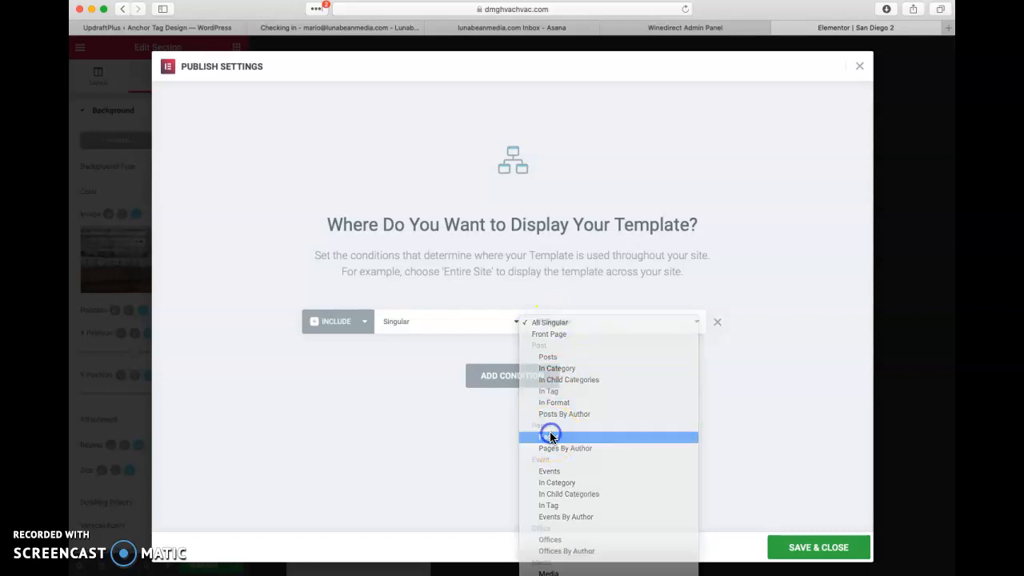
click(650, 328)
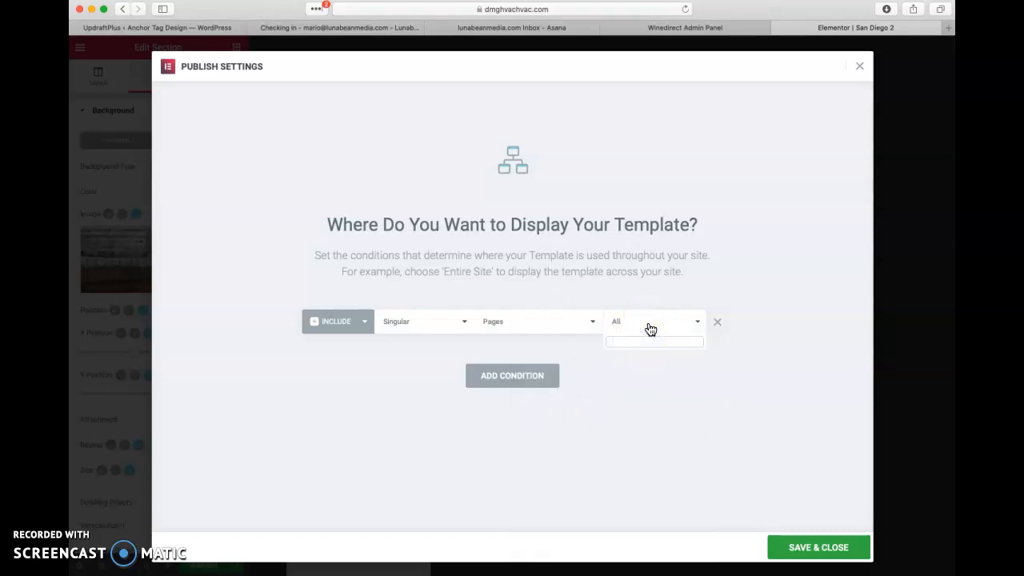
text(san di)
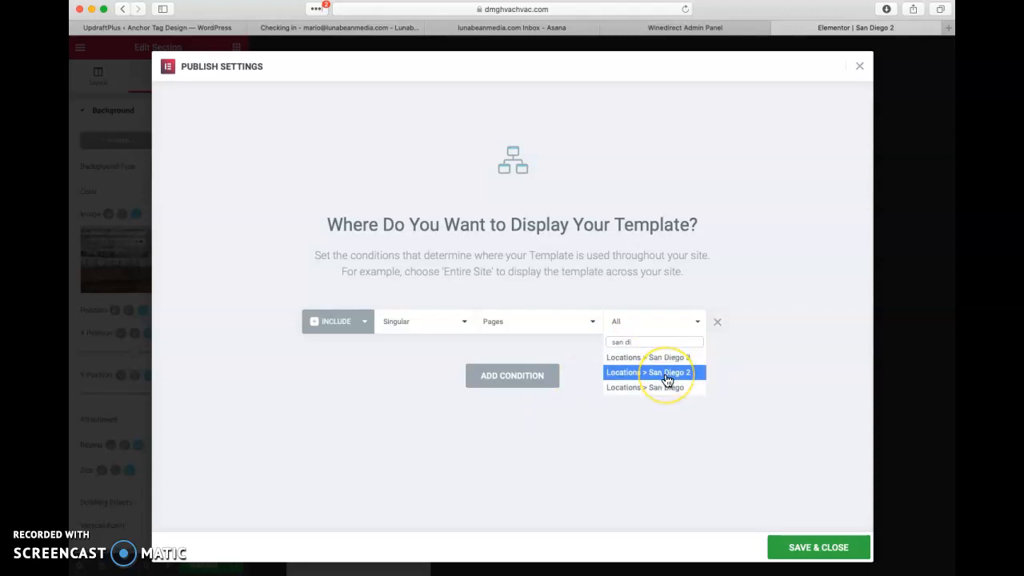
click(667, 380)
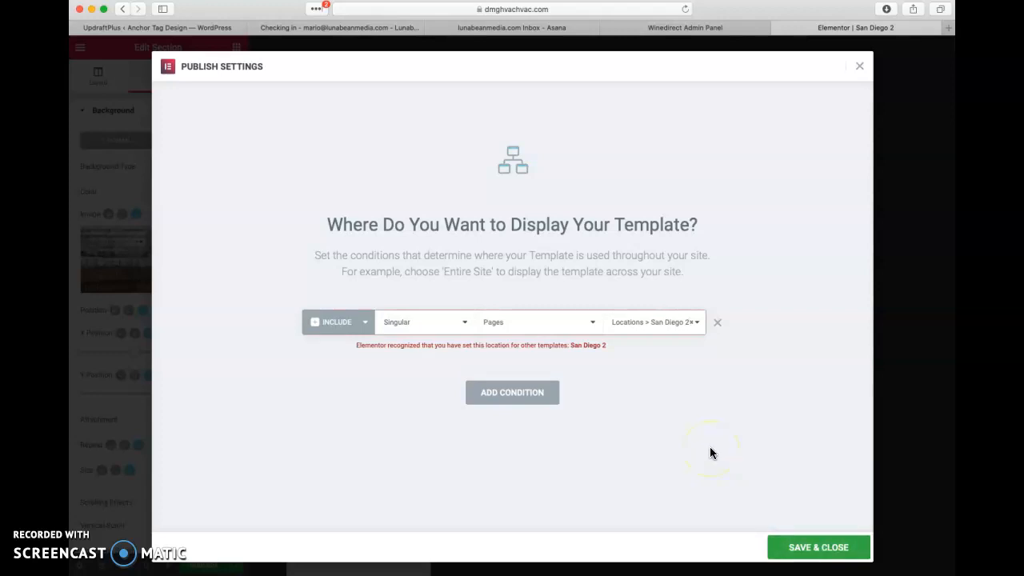
click(800, 547)
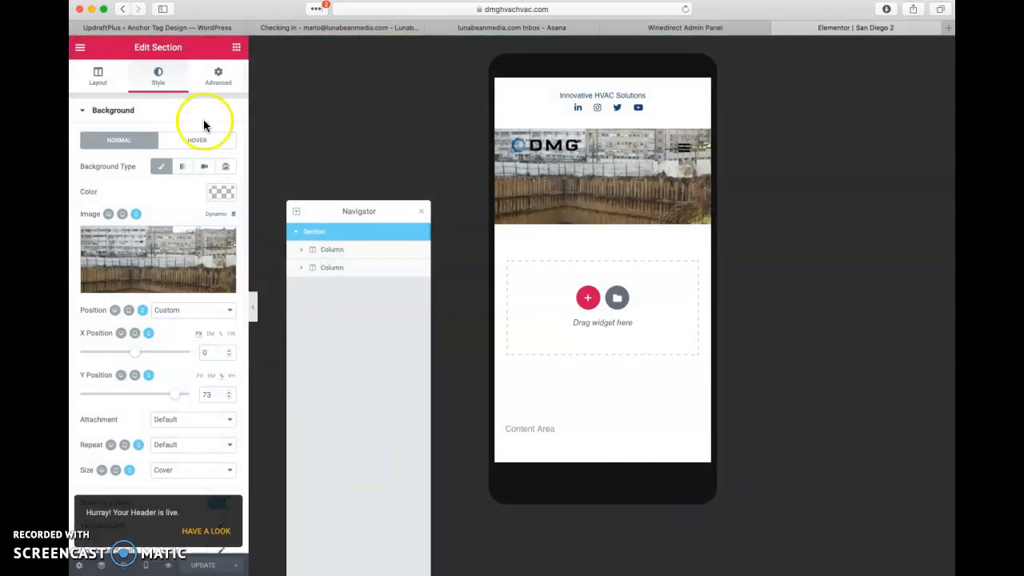
Return to the Theme Builder header list, reload it and trash the older San Diego 2 header with template id 559
click(123, 9)
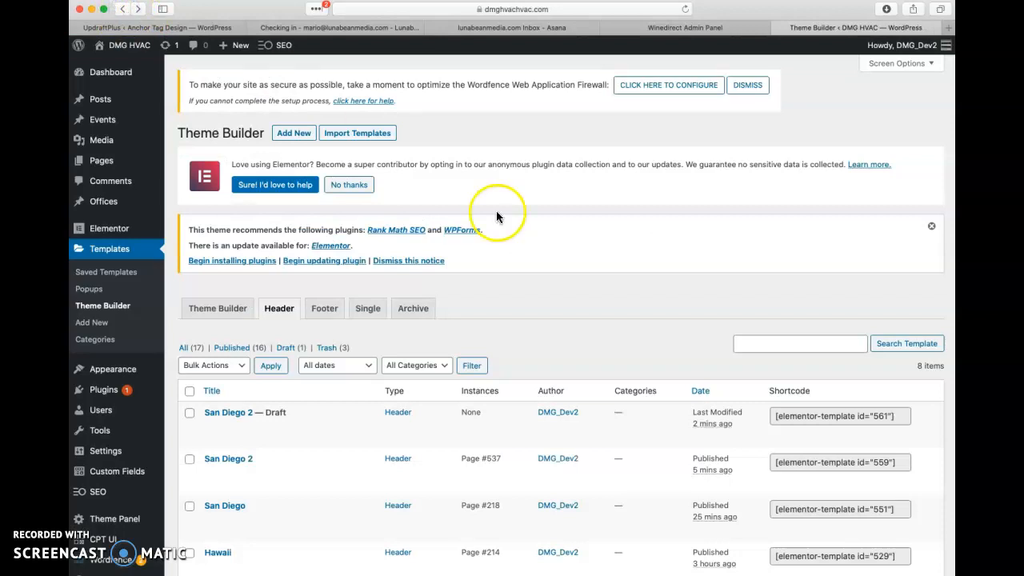
scroll(608, 312, down, 2)
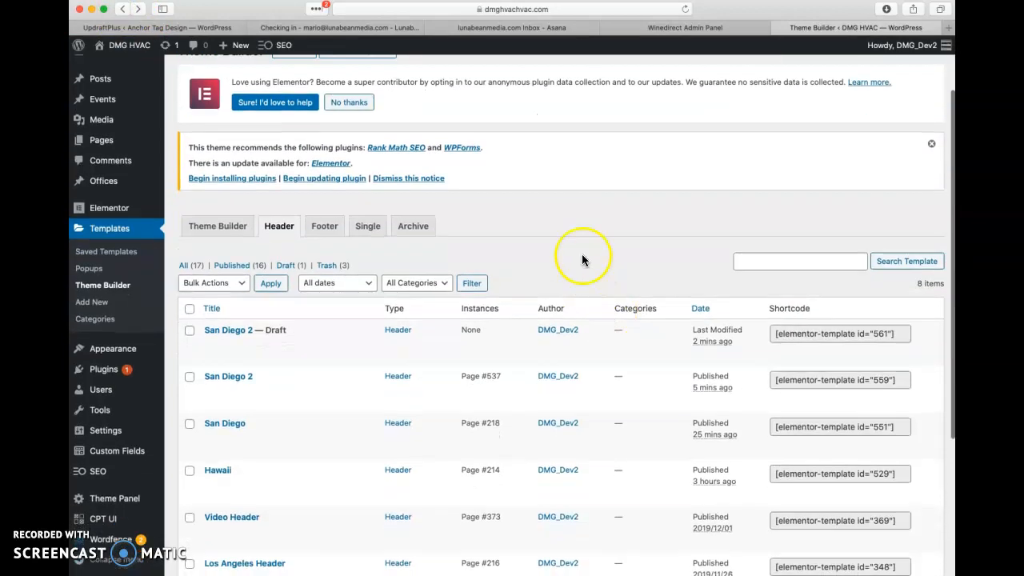
click(685, 10)
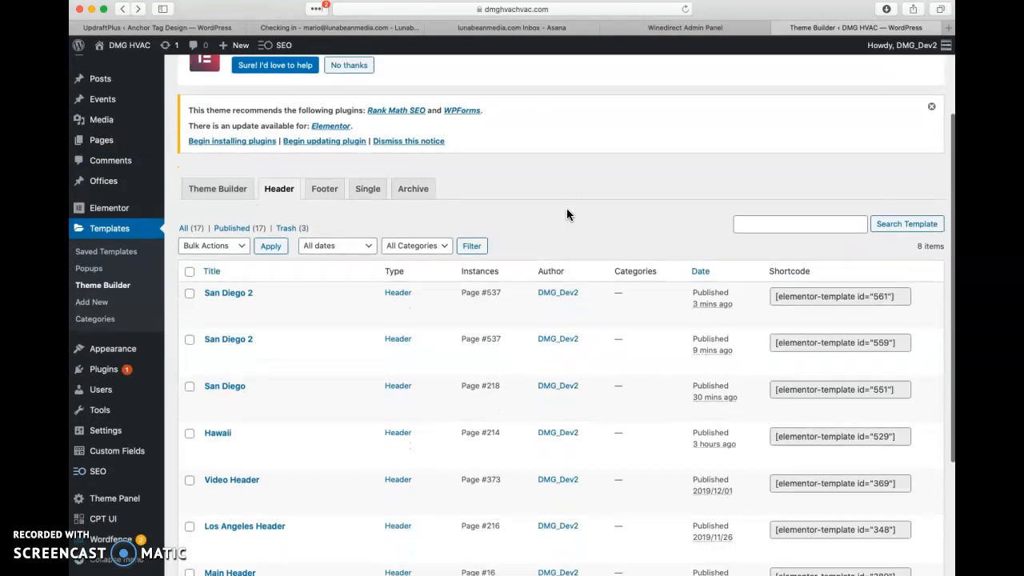
scroll(566, 214, down, 1)
mouse_move(311, 284)
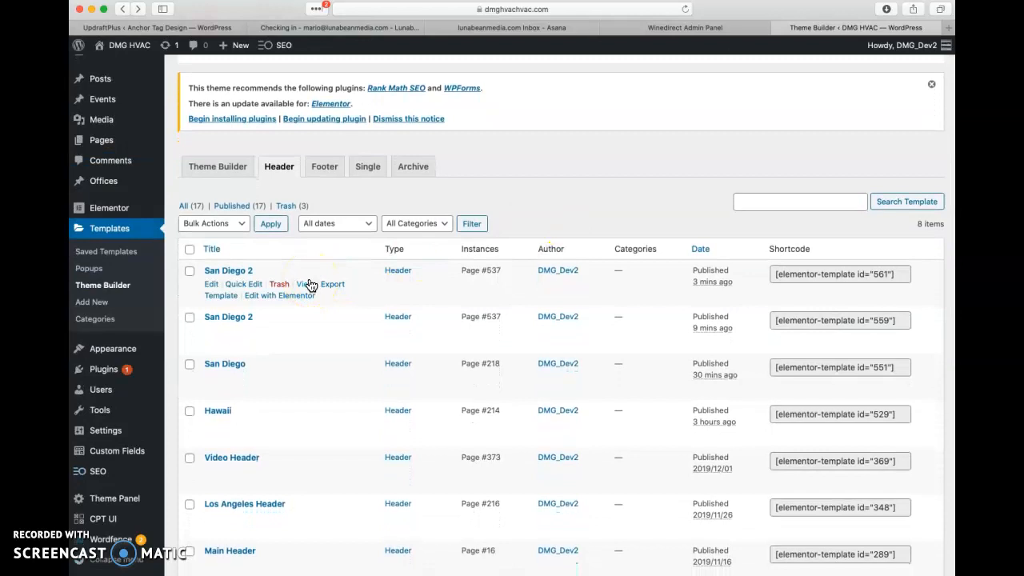
click(201, 323)
click(277, 331)
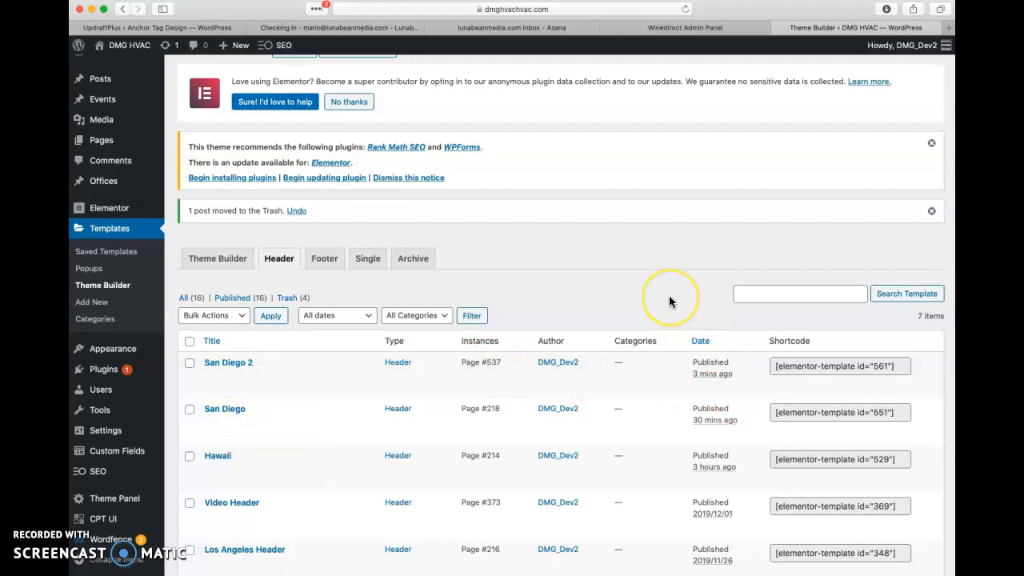
Switch to Chrome, reload the San Diego 2 page and inspect its body element for the page ID class
key(ctrl+Up)
click(839, 176)
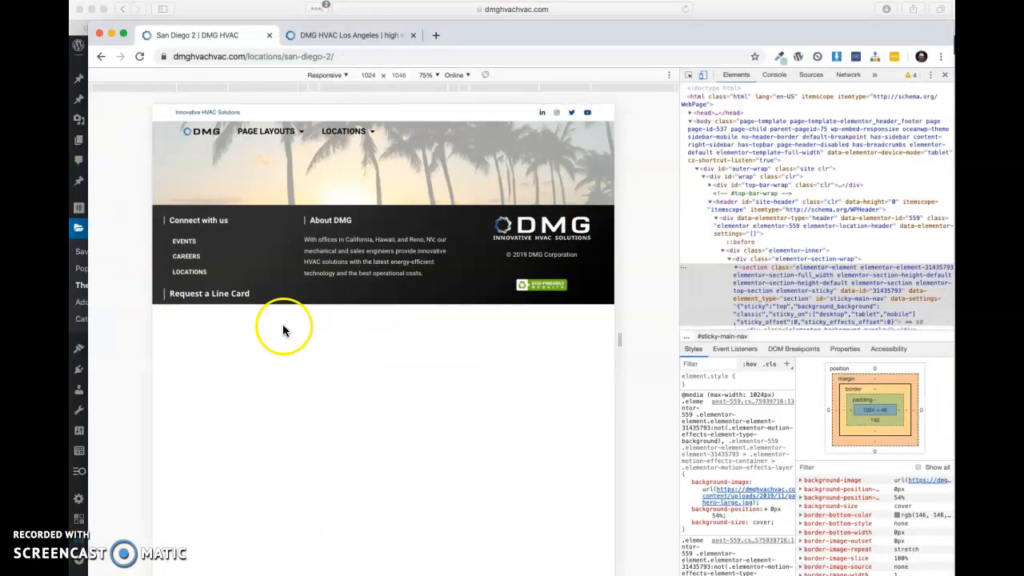
click(274, 384)
key(super+r)
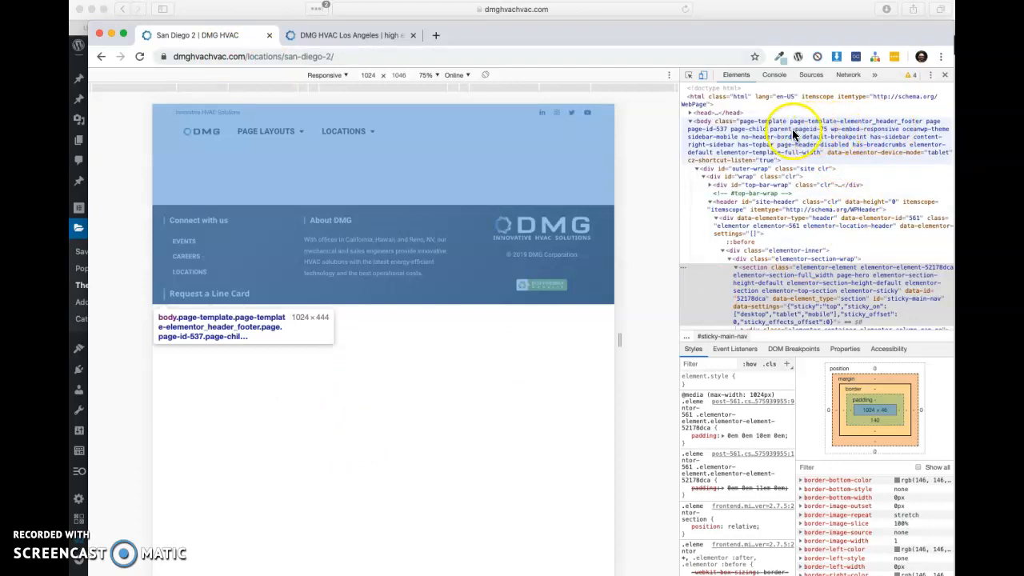
click(724, 130)
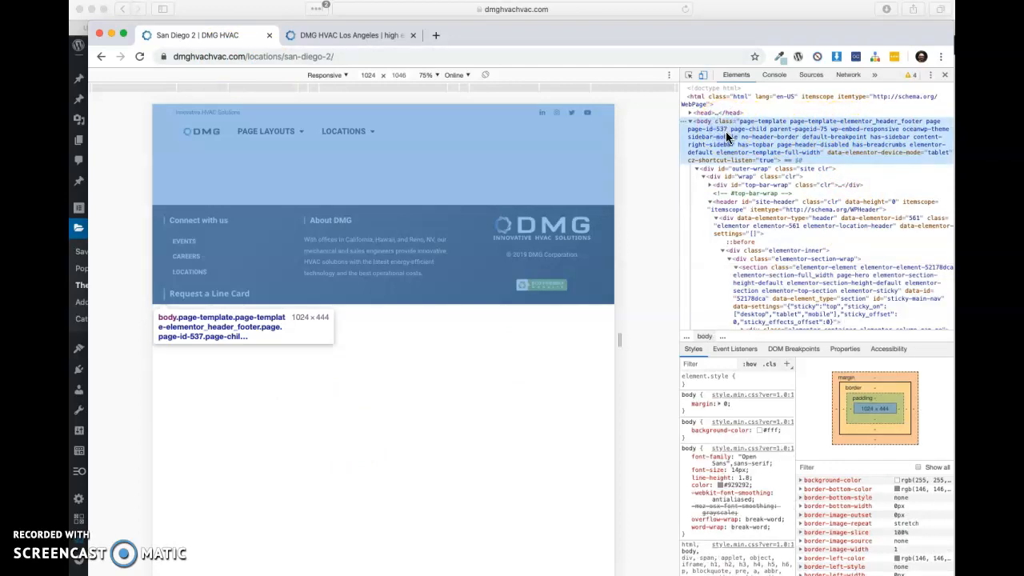
Switch to style.css in VS Code and add "page-id-537 San Diego 2" below San Diego in the page IDs comment
key(ctrl+Up)
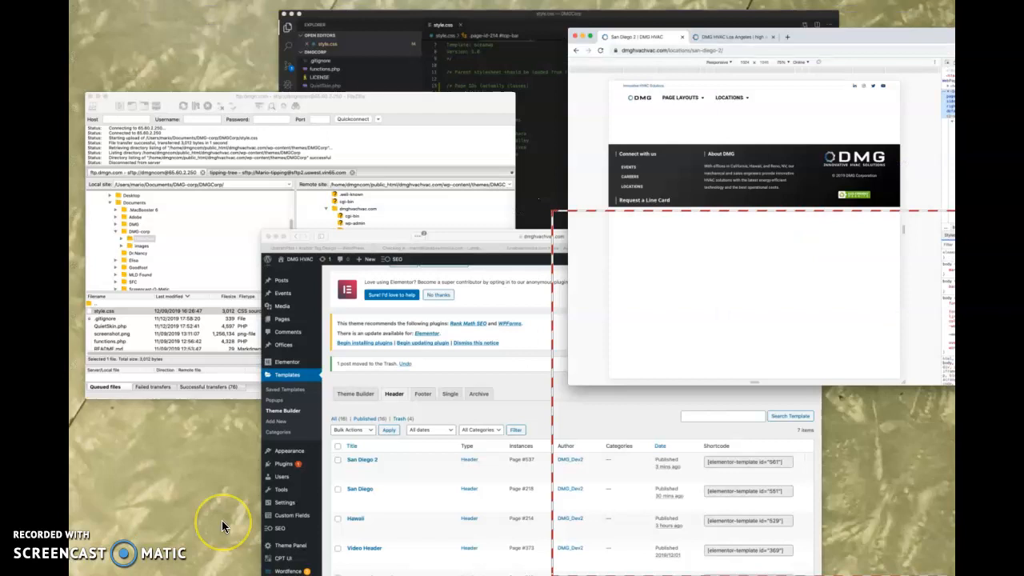
click(496, 198)
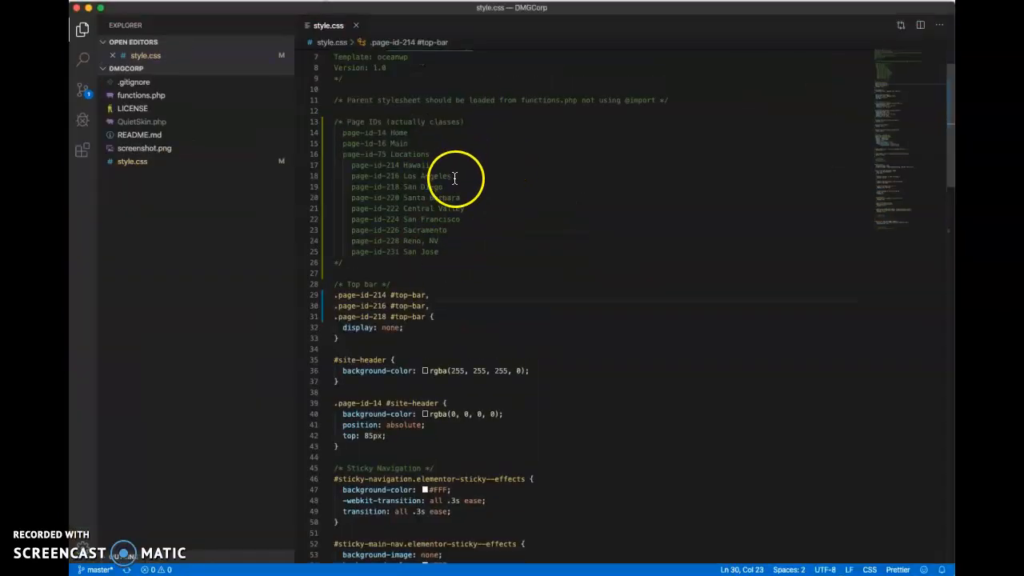
click(444, 186)
key(Return)
text(page-id-537 San Diego2)
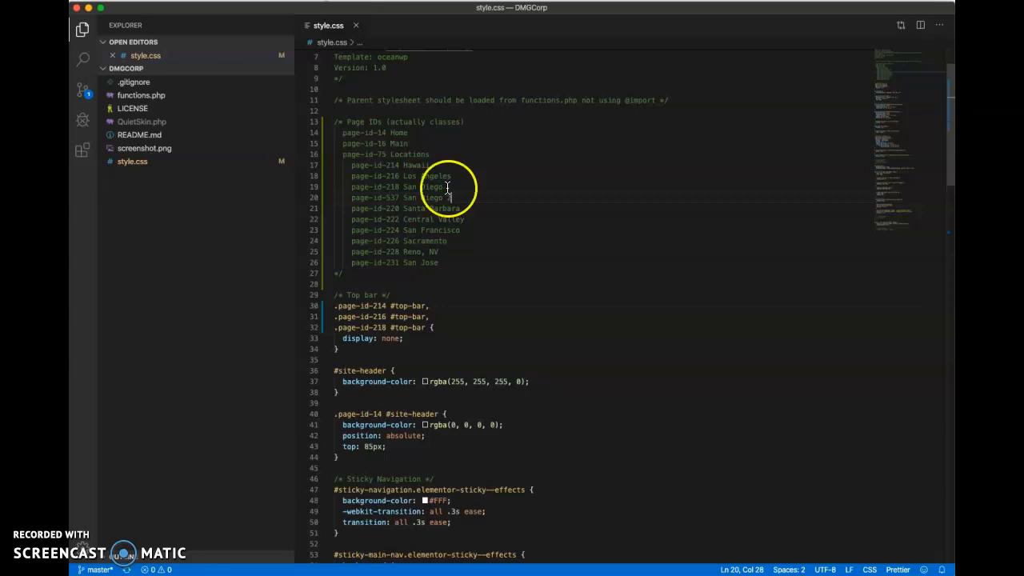
Add the selector .page-id-537 #top-bar to the rule that hides the top bar and save style.css
click(424, 328)
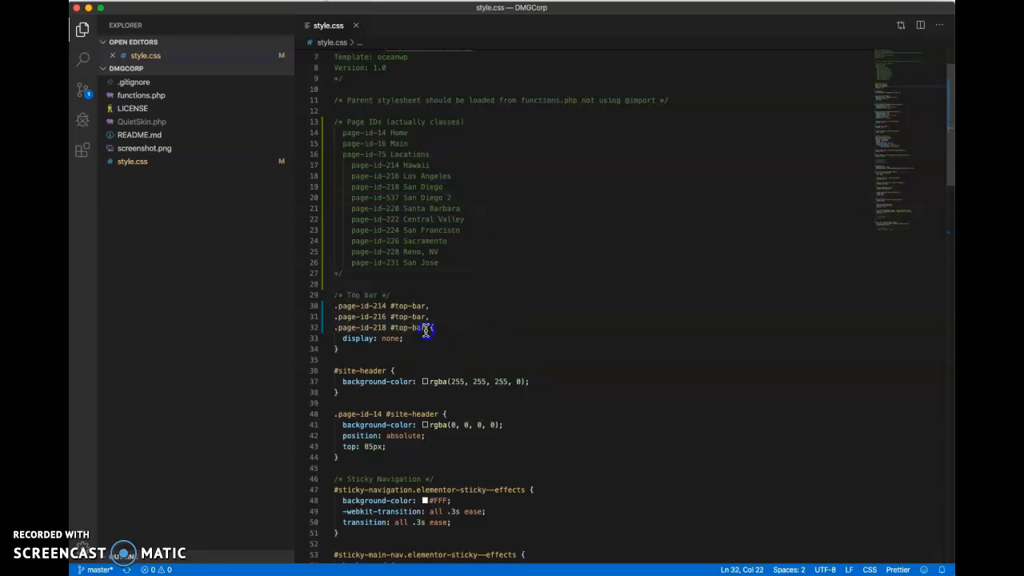
text(,)
key(Return)
text(.page-id-)
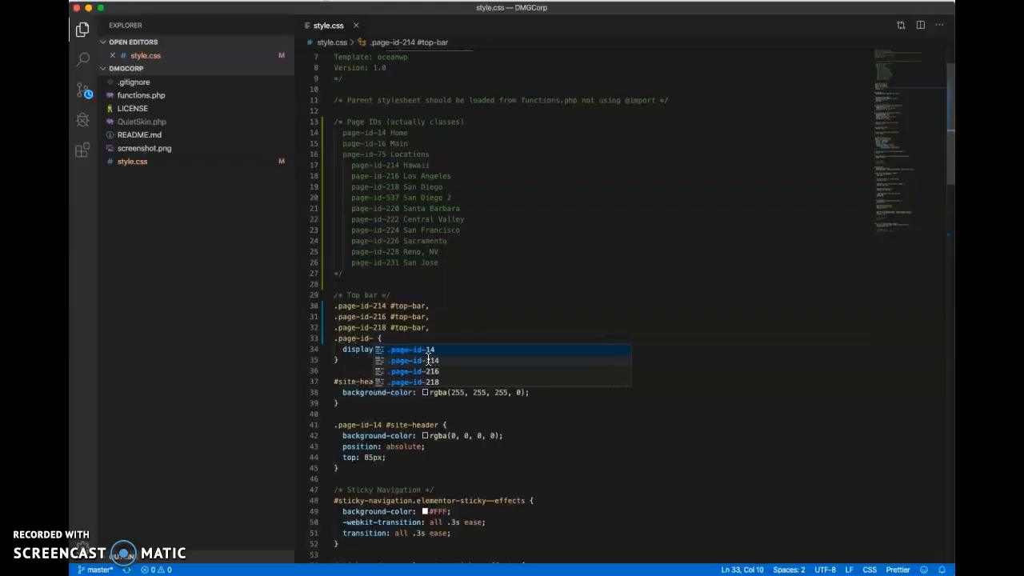
text(537 #top-bar)
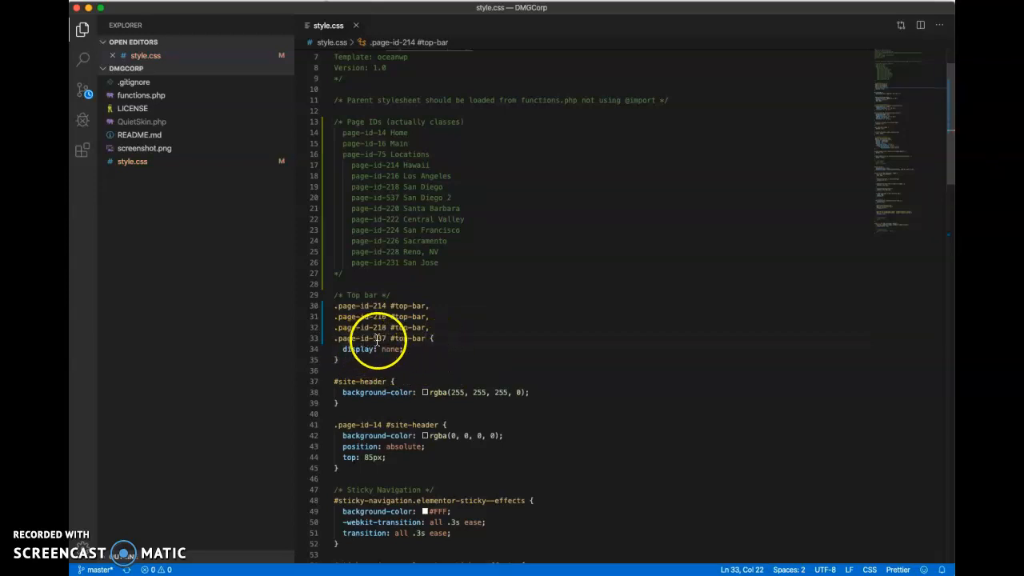
Switch to FileZilla, refresh the file lists and upload style.css to the remote DMGCorp theme folder
key(ctrl+Up)
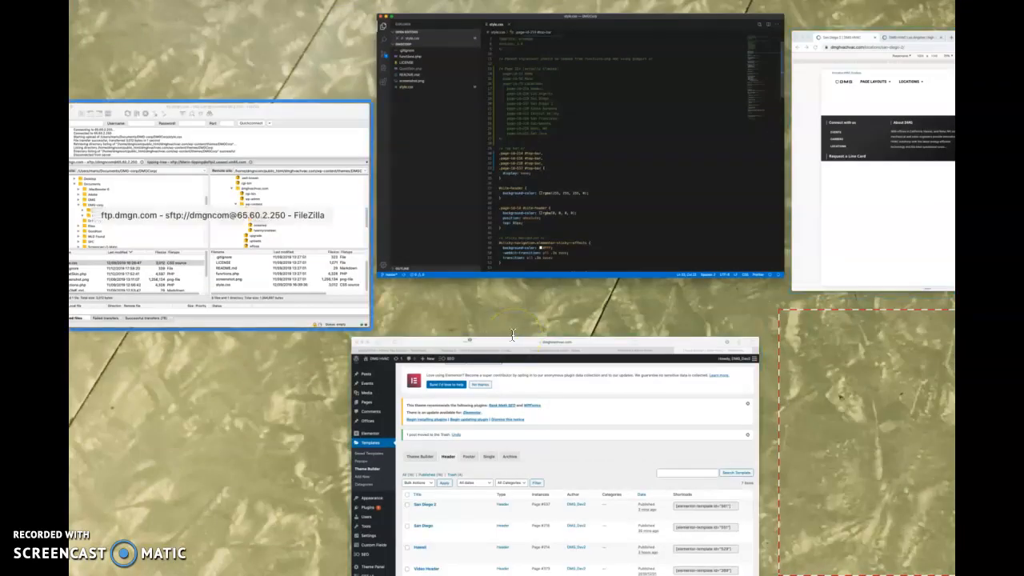
click(336, 128)
click(303, 89)
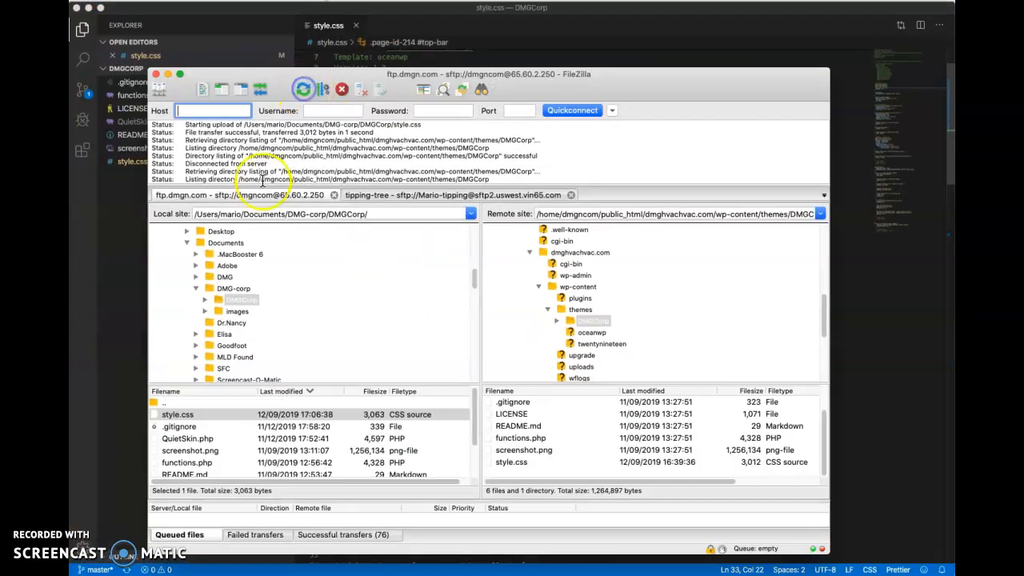
click(184, 414)
right_click(194, 415)
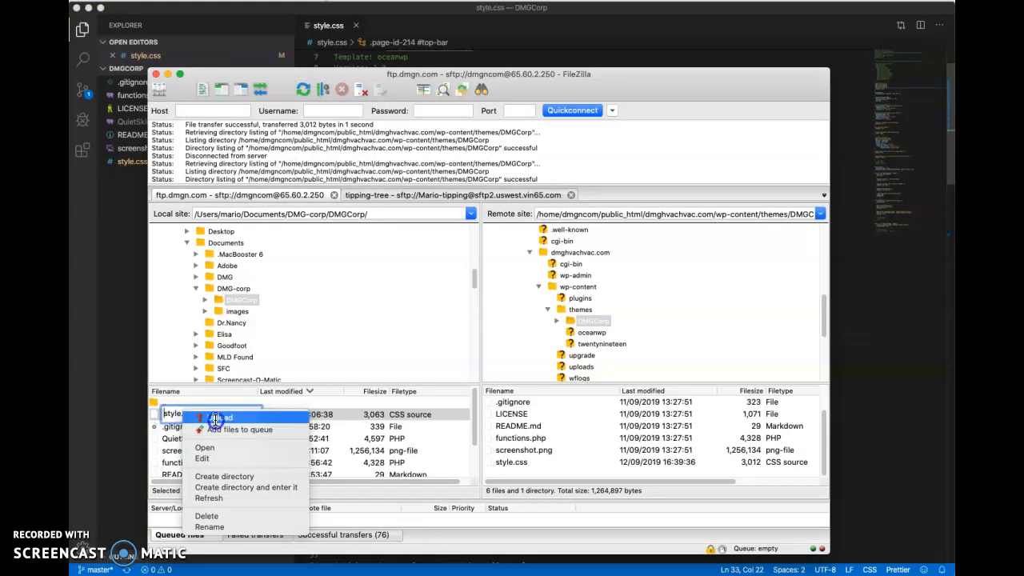
click(216, 418)
Switch to Chrome and reload the San Diego 2 page to check the header with the uploaded stylesheet
key(ctrl+Up)
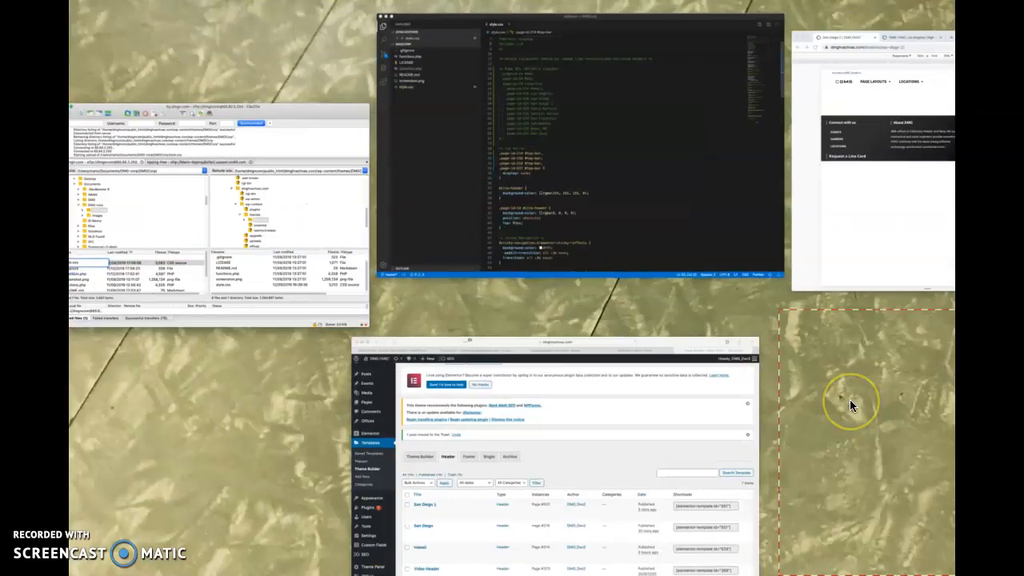
click(873, 208)
click(319, 439)
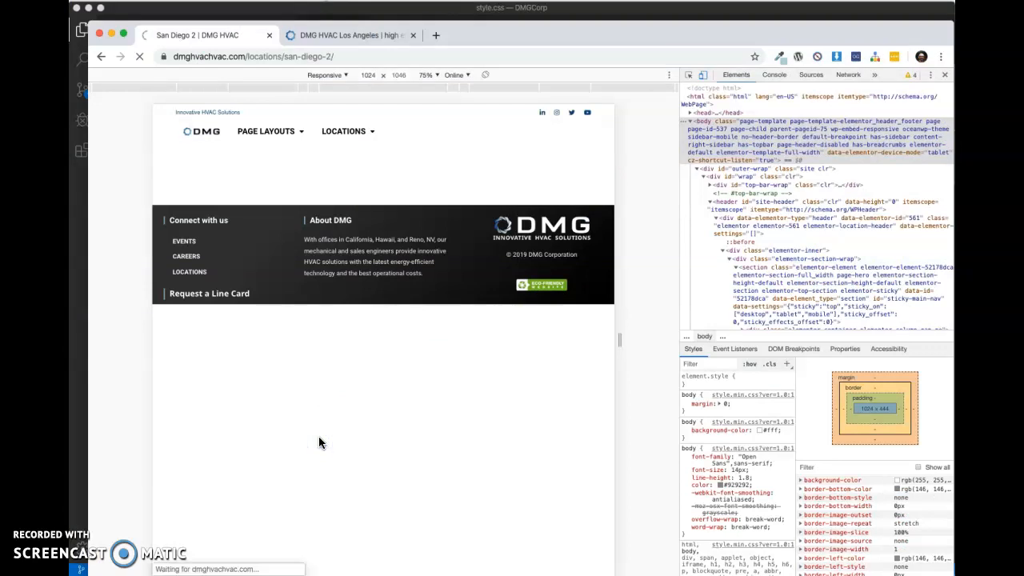
mouse_move(319, 442)
mouse_down()
mouse_move(392, 153)
mouse_move(585, 160)
mouse_move(654, 179)
mouse_up()
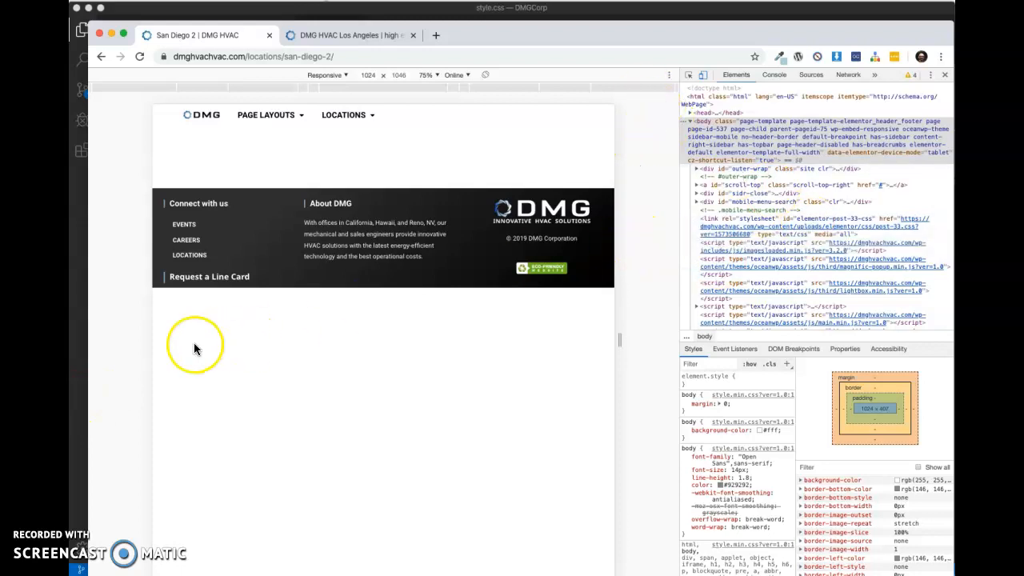
Switch back to the WordPress Theme Builder list and open the San Diego 2 header in Elementor
key(ctrl+Up)
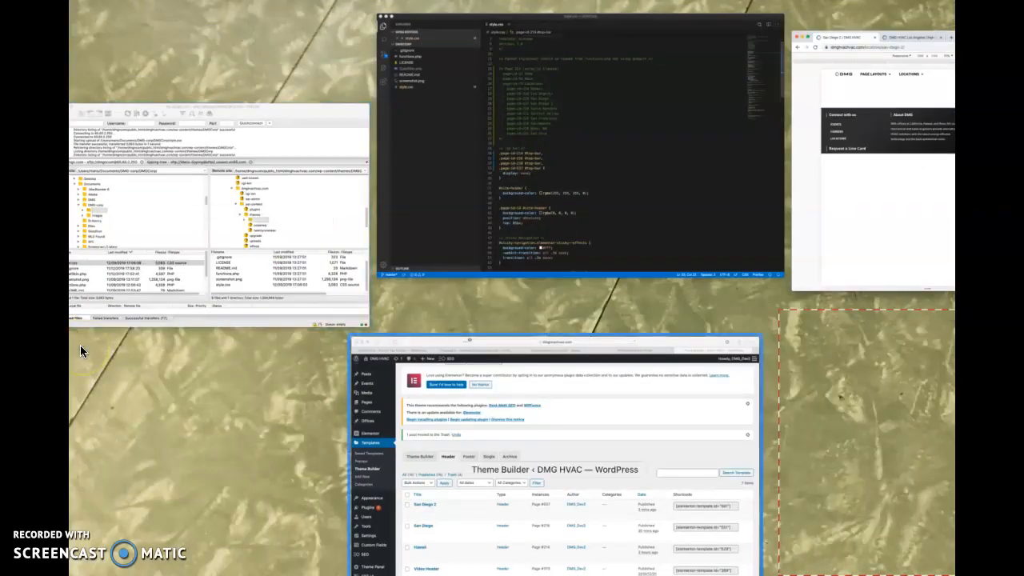
key(Return)
click(255, 390)
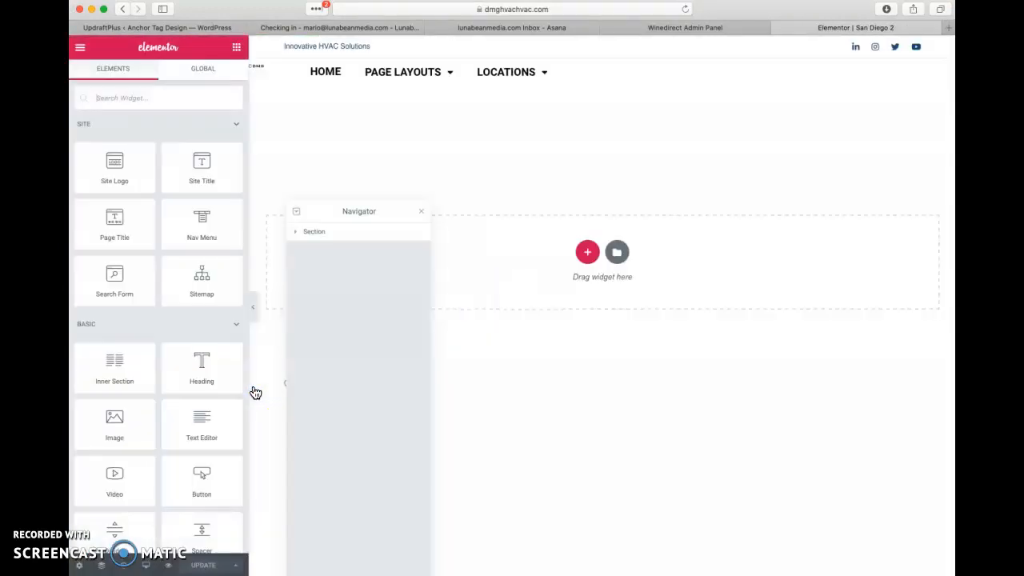
Give the header section a Classic background using the first building image in the media library
click(319, 232)
click(159, 75)
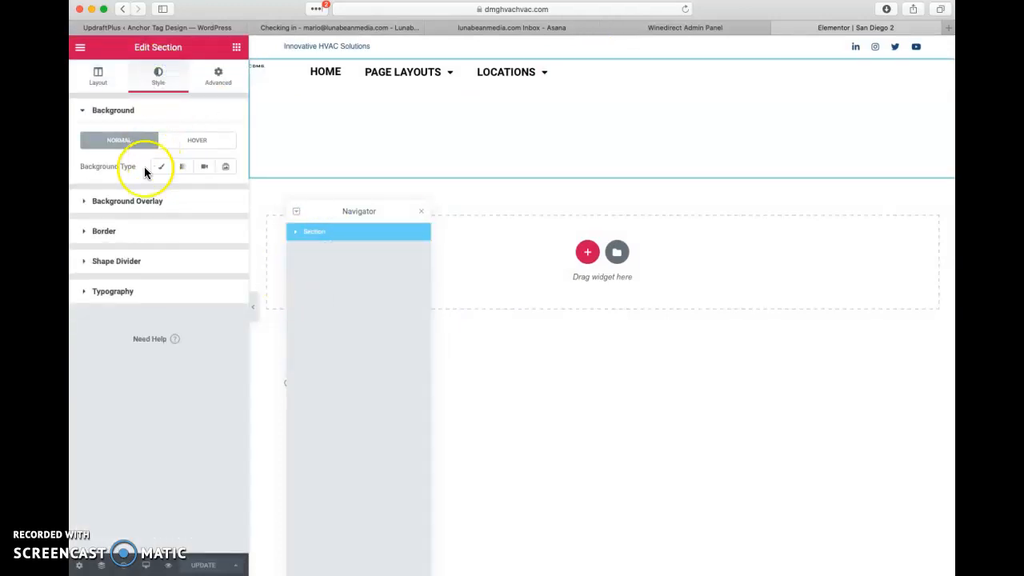
click(157, 167)
click(158, 255)
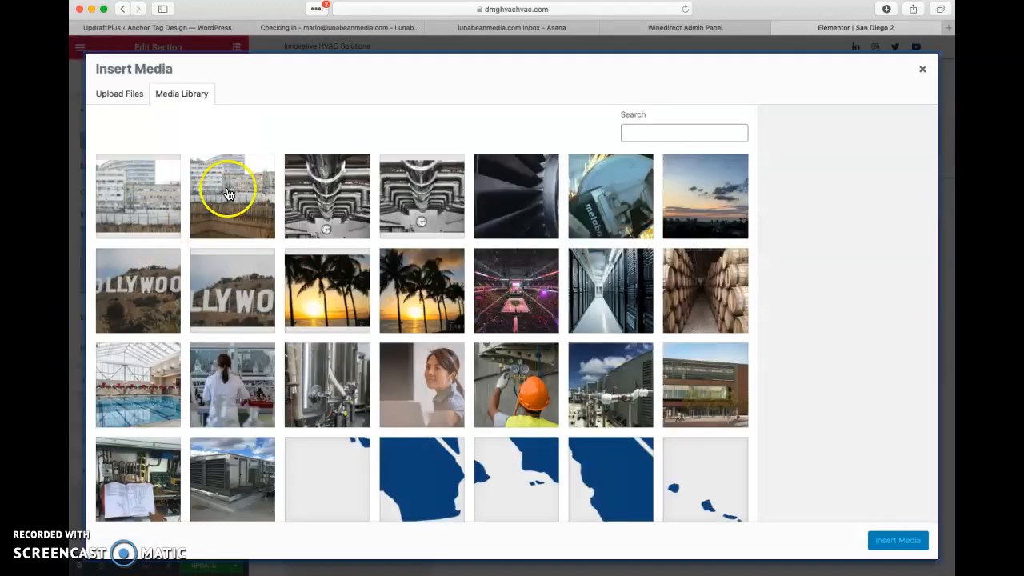
click(147, 186)
click(896, 540)
Set the header section's desktop background size to Cover and its position to Center Center
click(186, 387)
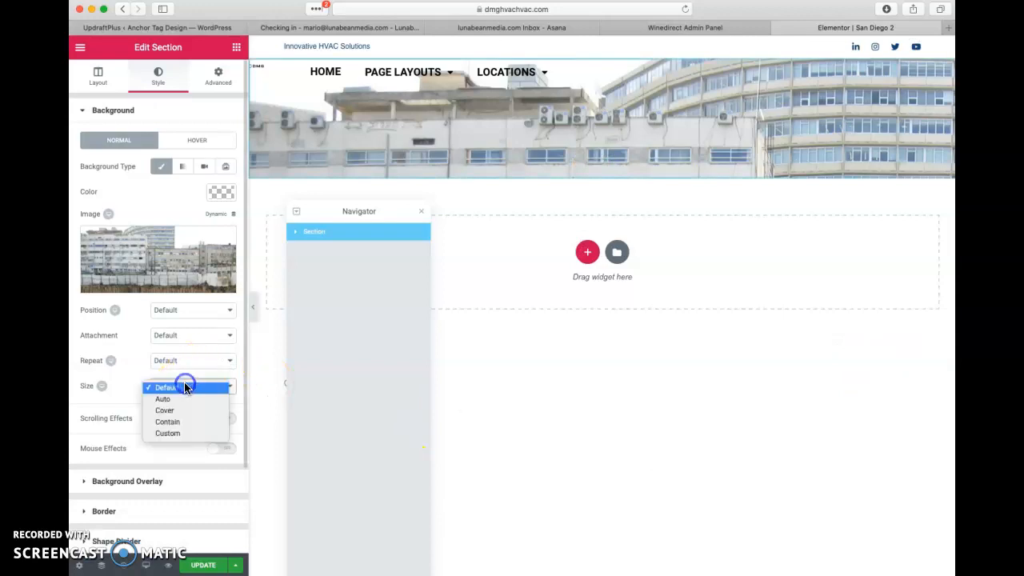
click(173, 411)
click(180, 310)
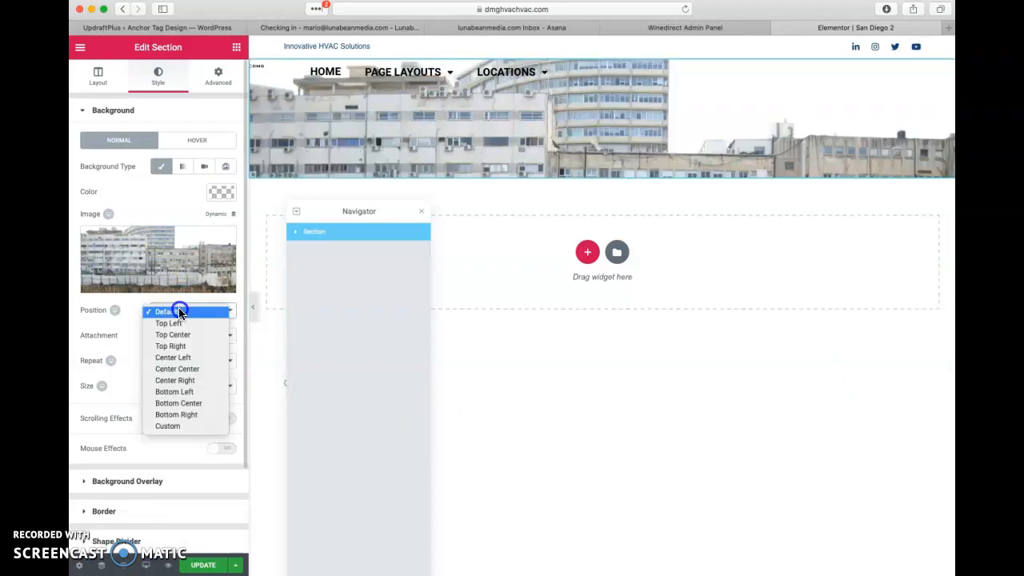
click(184, 368)
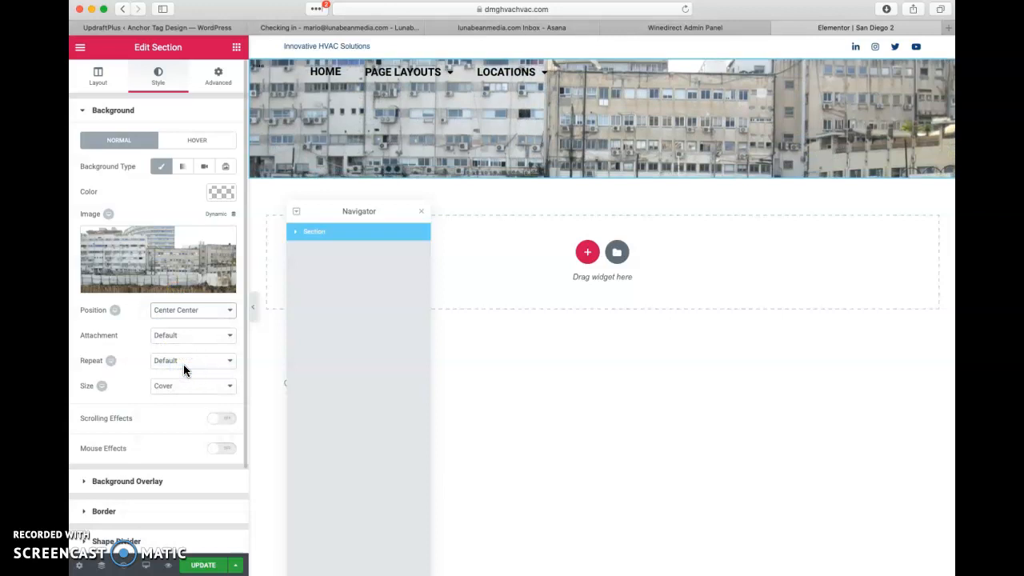
Give the section's mobile background the image another-sample-small.jpg and set its size to Cover
click(108, 214)
click(123, 215)
click(136, 214)
click(154, 253)
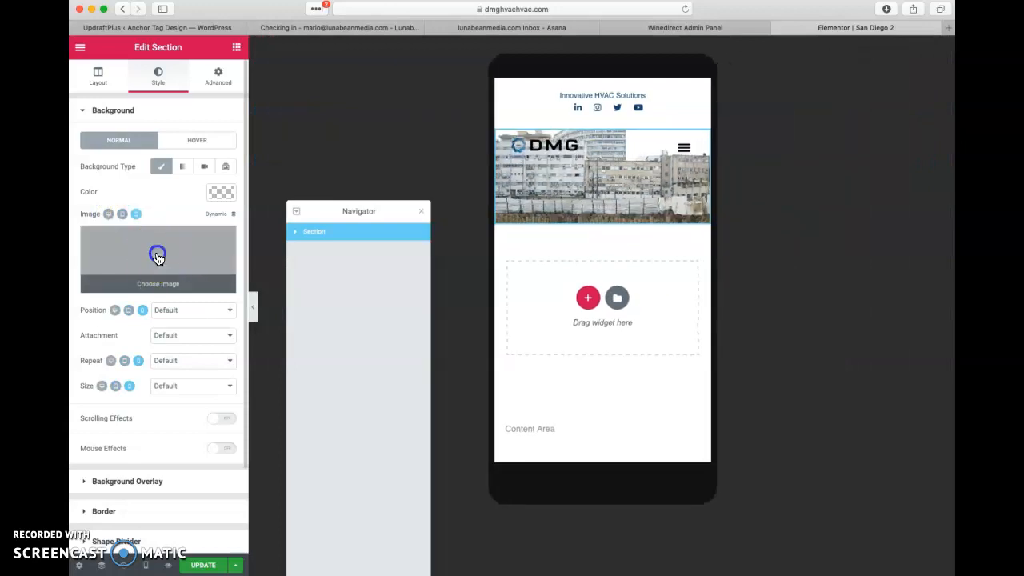
click(236, 207)
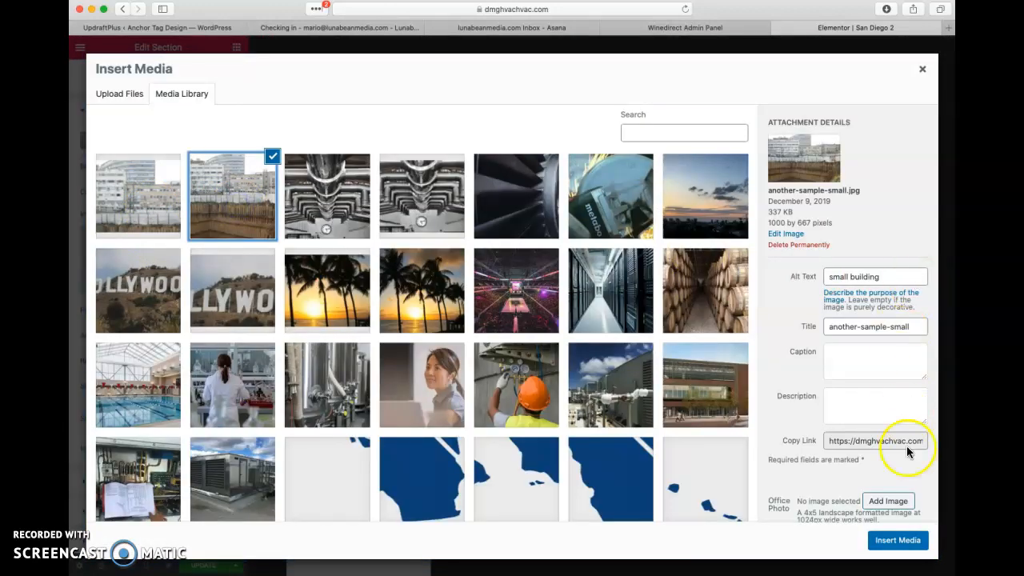
click(898, 540)
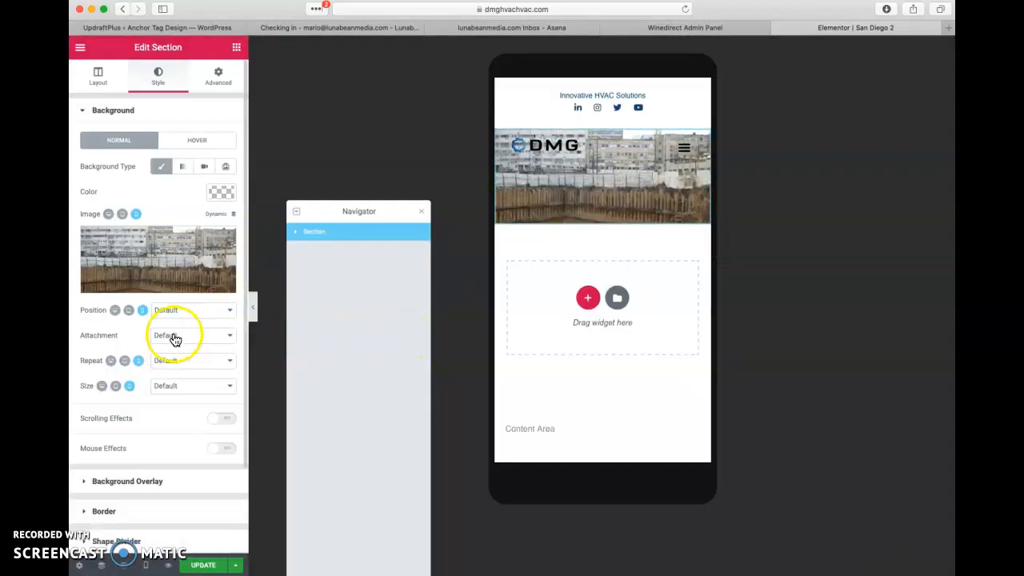
click(183, 387)
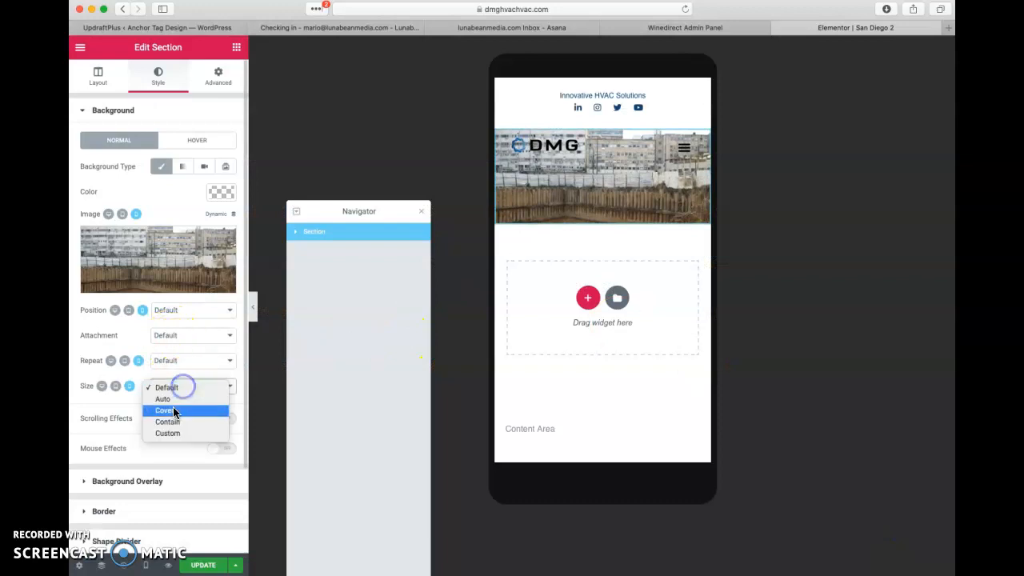
click(170, 410)
Set the section's tablet background size to Cover and update the San Diego 2 header
click(121, 215)
click(171, 386)
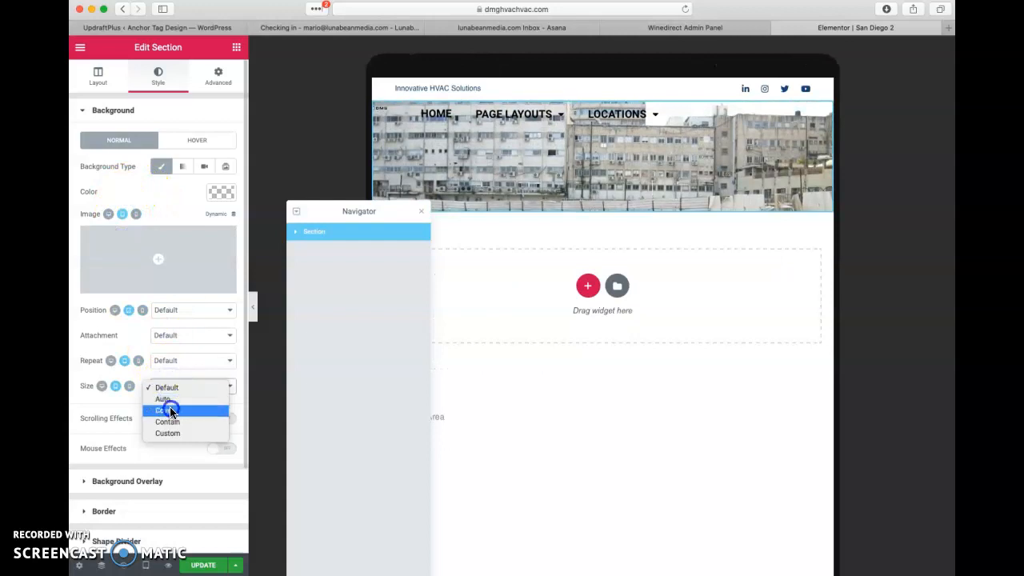
click(170, 408)
click(206, 566)
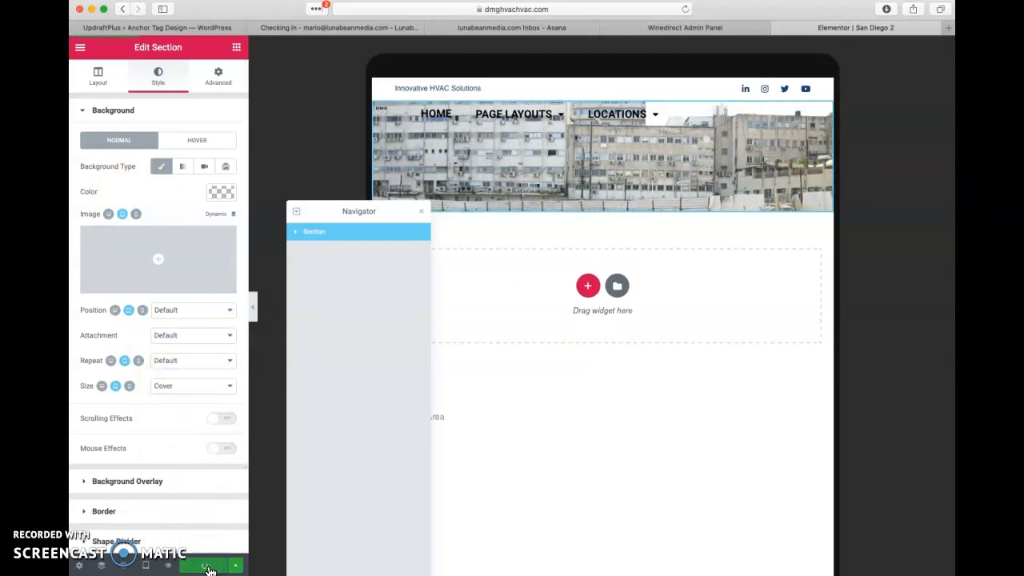
Switch to Chrome, reload the San Diego 2 page and check its header background at mobile, tablet and laptop widths
key(ctrl+Up)
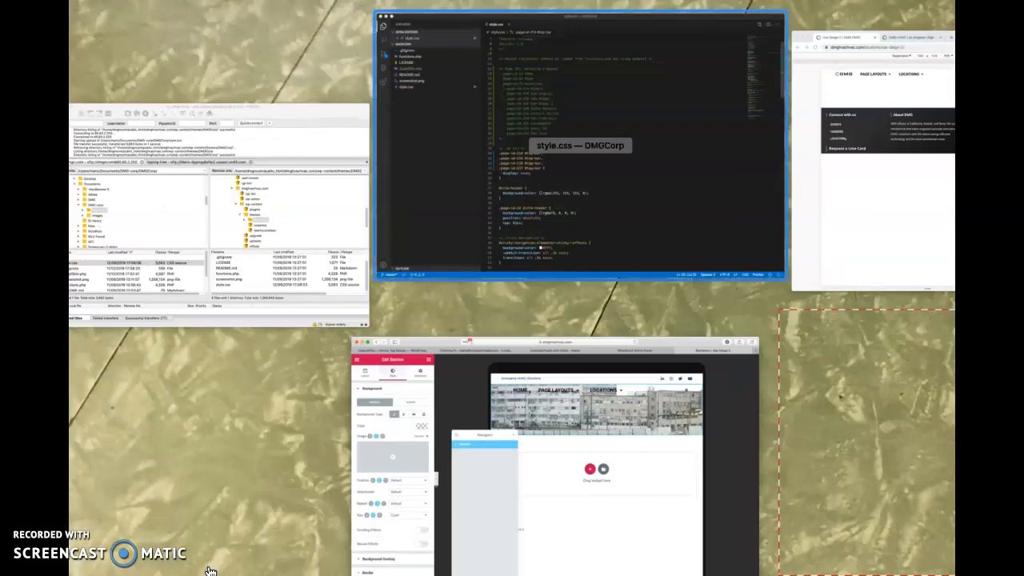
key(Return)
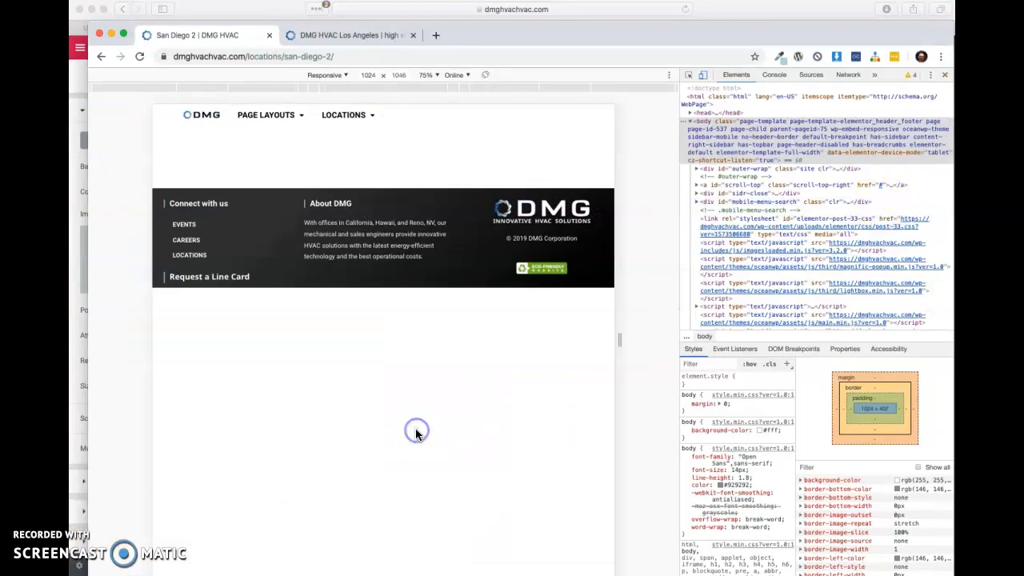
key(super+r)
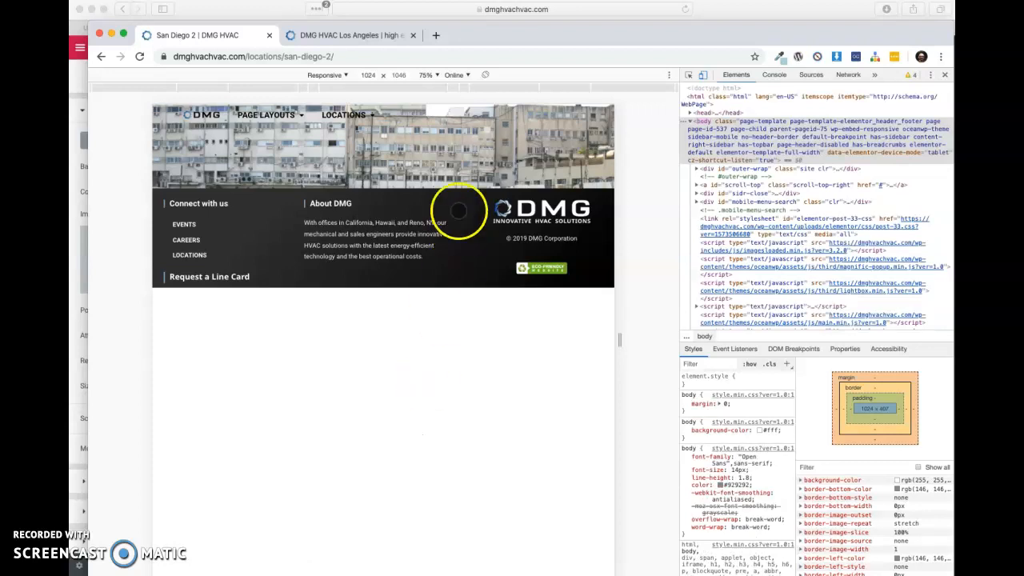
click(466, 88)
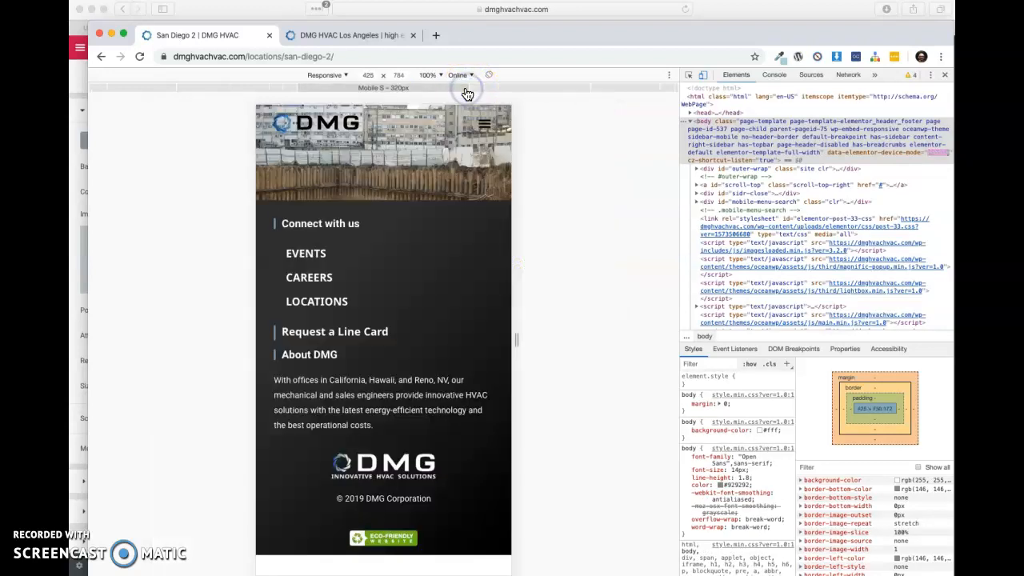
click(505, 90)
click(592, 91)
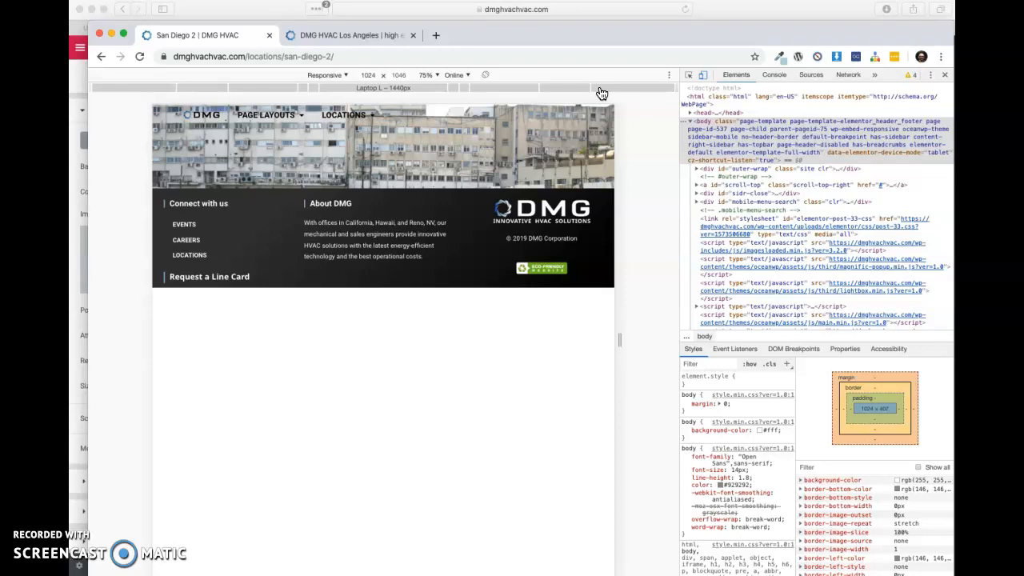
Switch back to the WordPress admin in Safari and show the Header templates in the Theme Builder
click(179, 44)
click(79, 69)
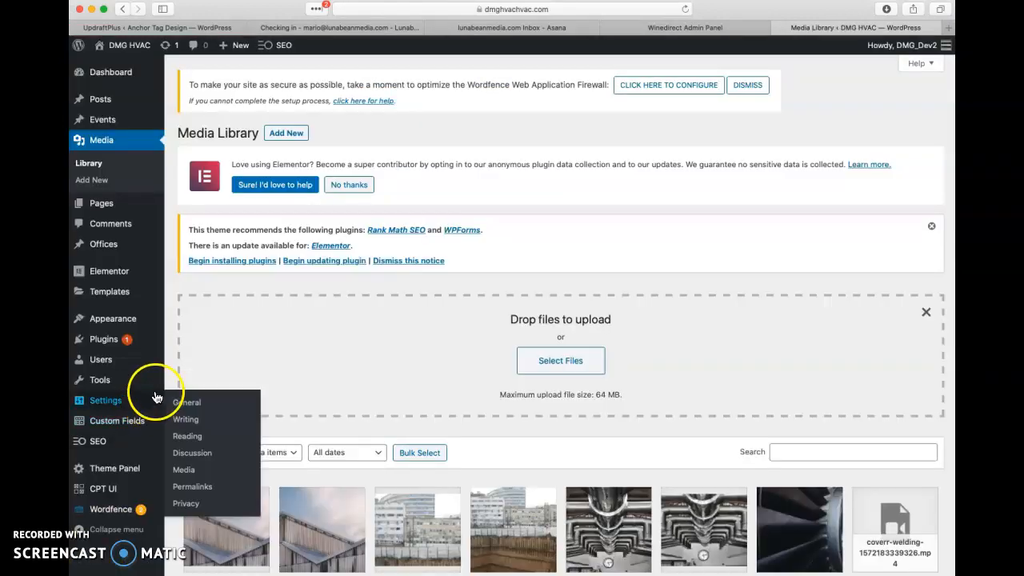
mouse_move(114, 295)
click(192, 330)
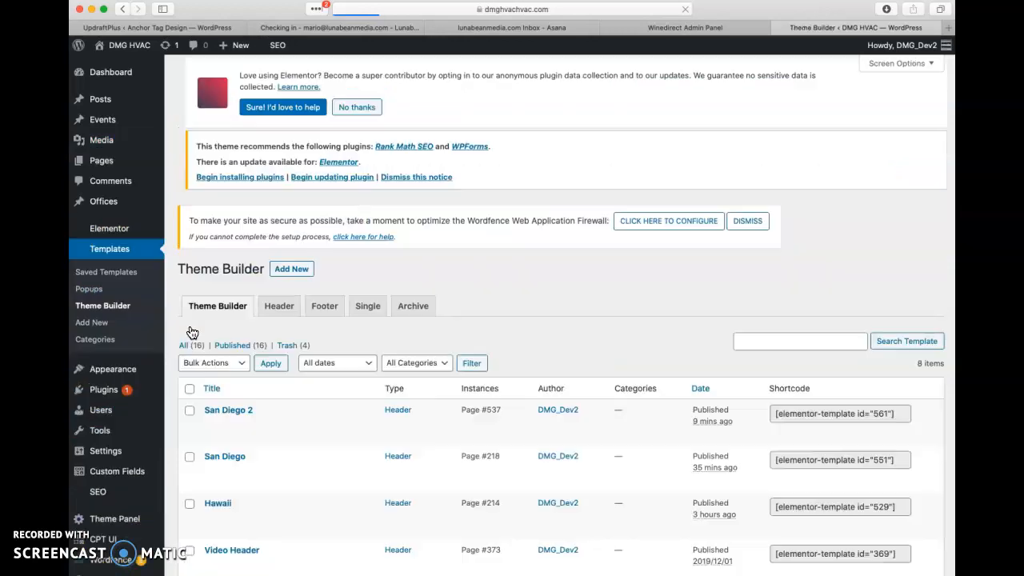
click(254, 313)
click(280, 308)
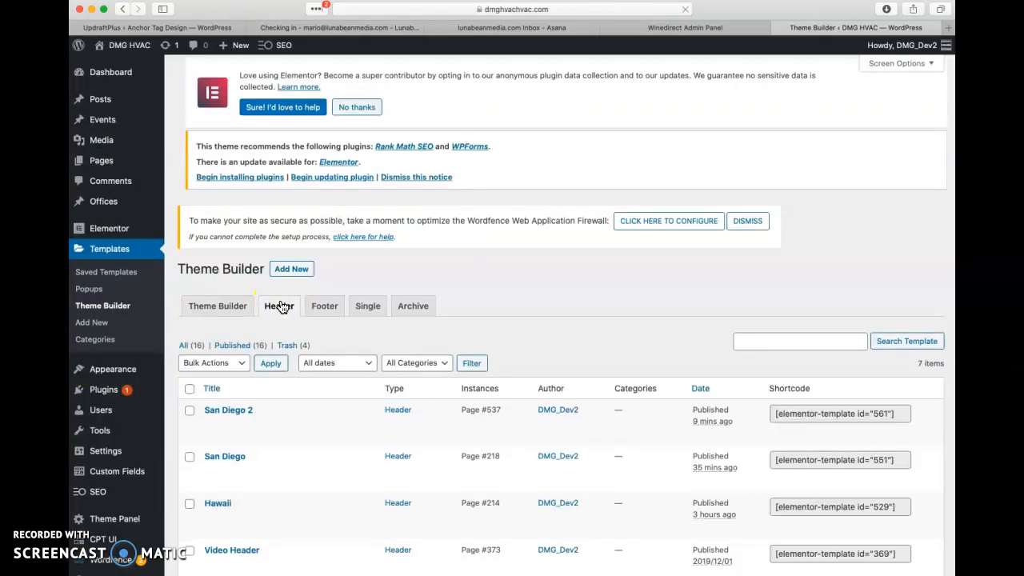
click(519, 324)
Create a new Header template named San Diego 3
click(294, 135)
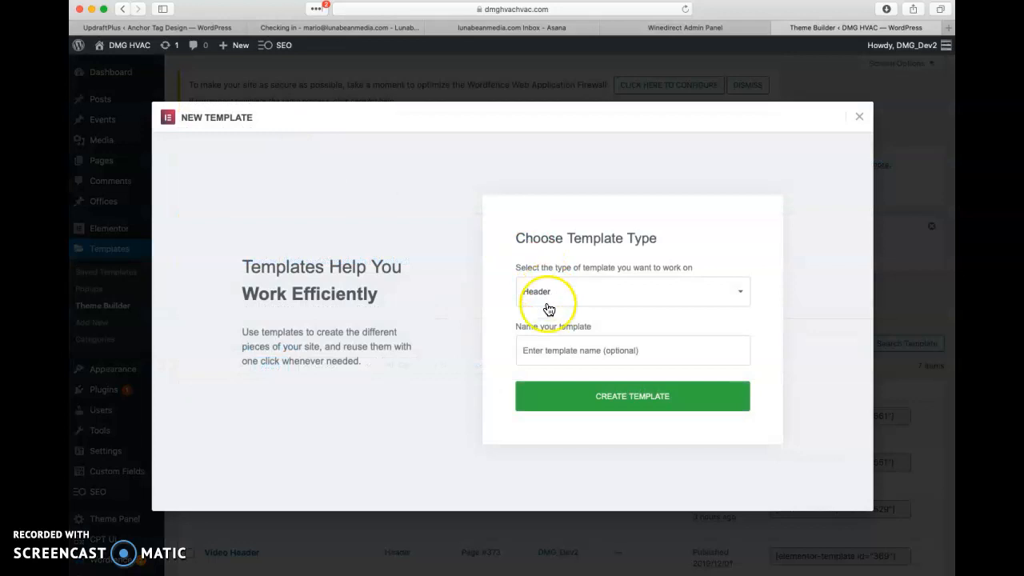
click(552, 347)
text(San Diego 3)
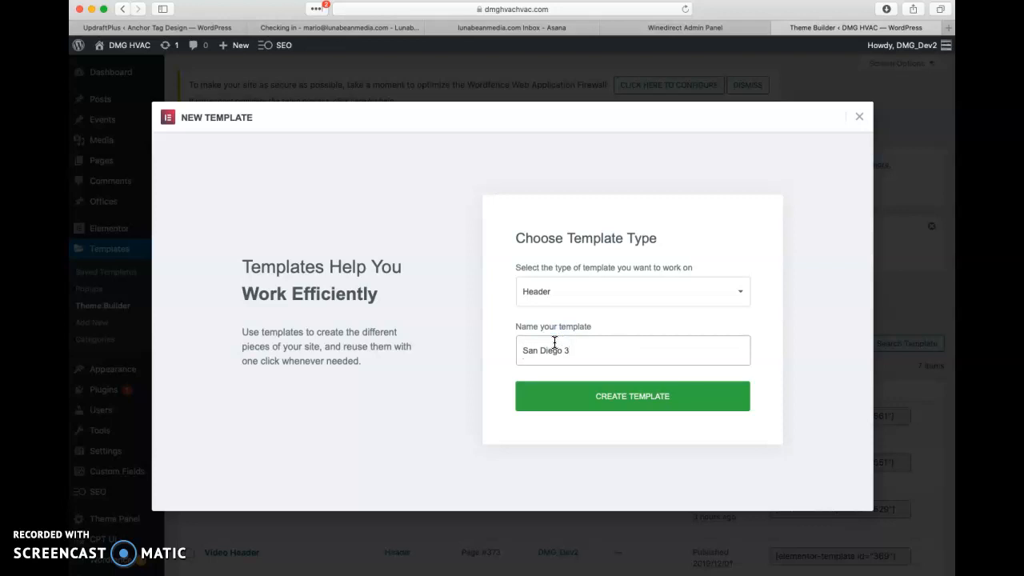
click(656, 396)
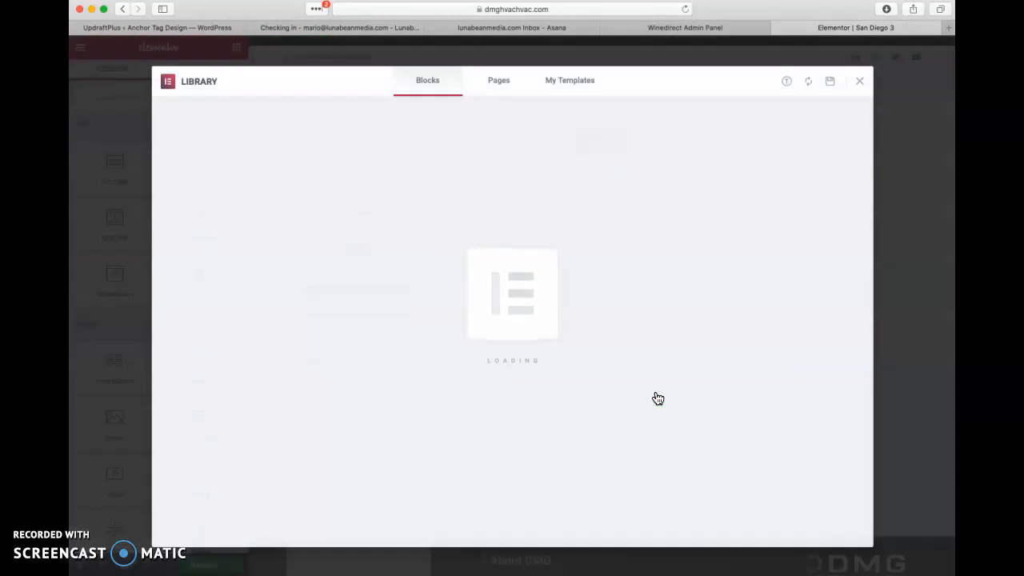
Dismiss the suggested blocks and insert the saved Nav Section template into the San Diego 3 header
click(863, 81)
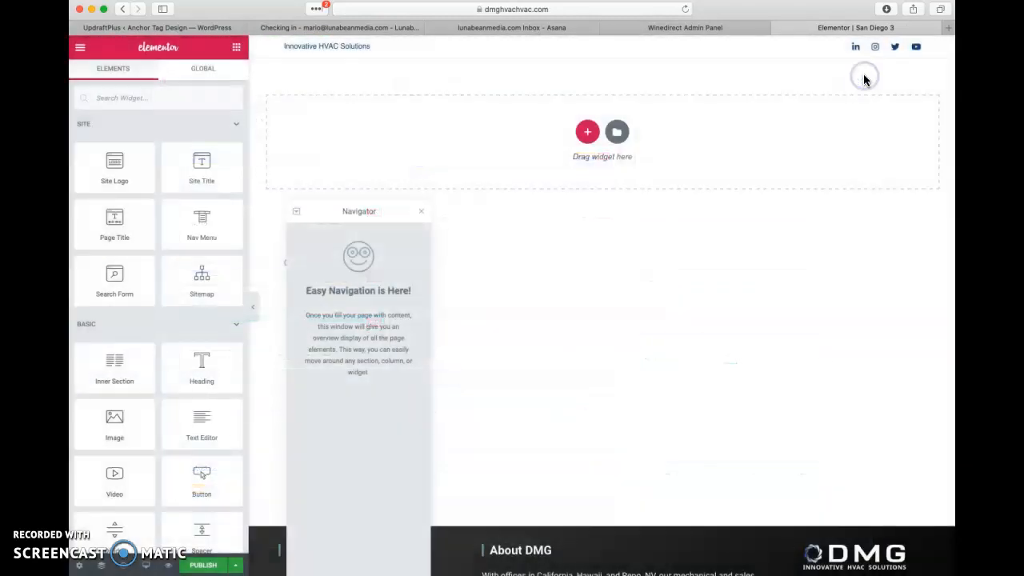
click(617, 133)
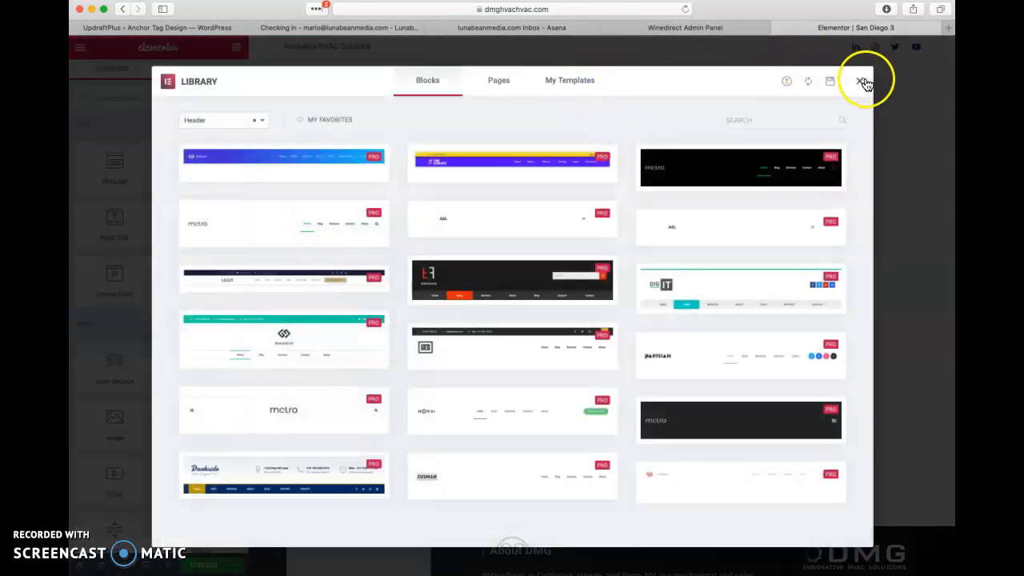
click(567, 81)
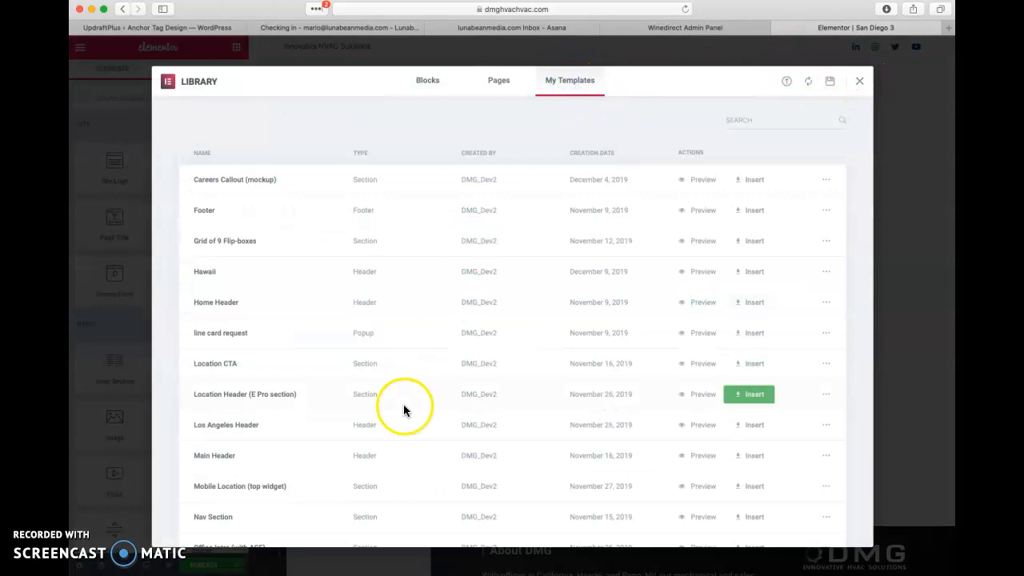
scroll(405, 408, down, 3)
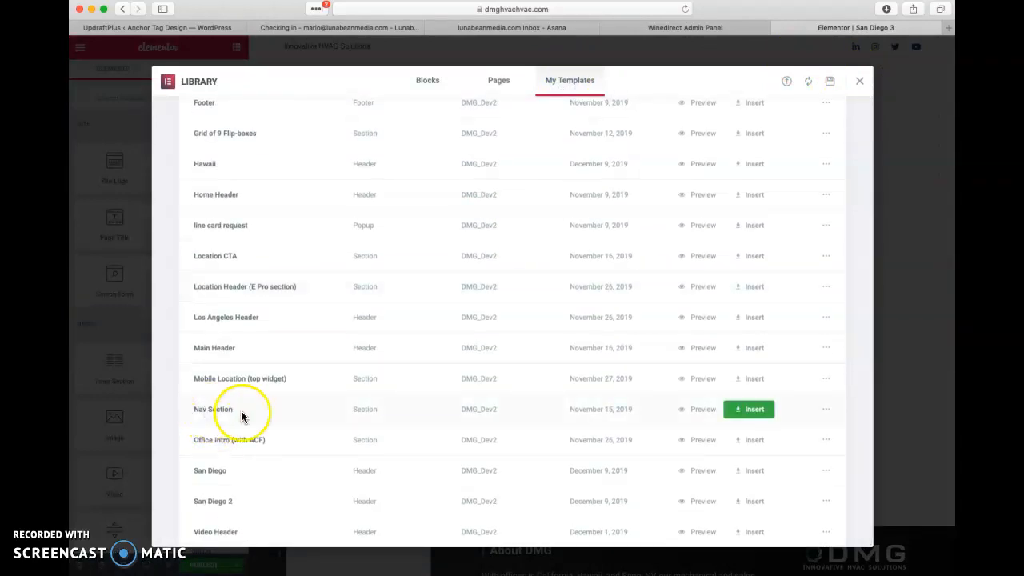
click(753, 410)
click(572, 350)
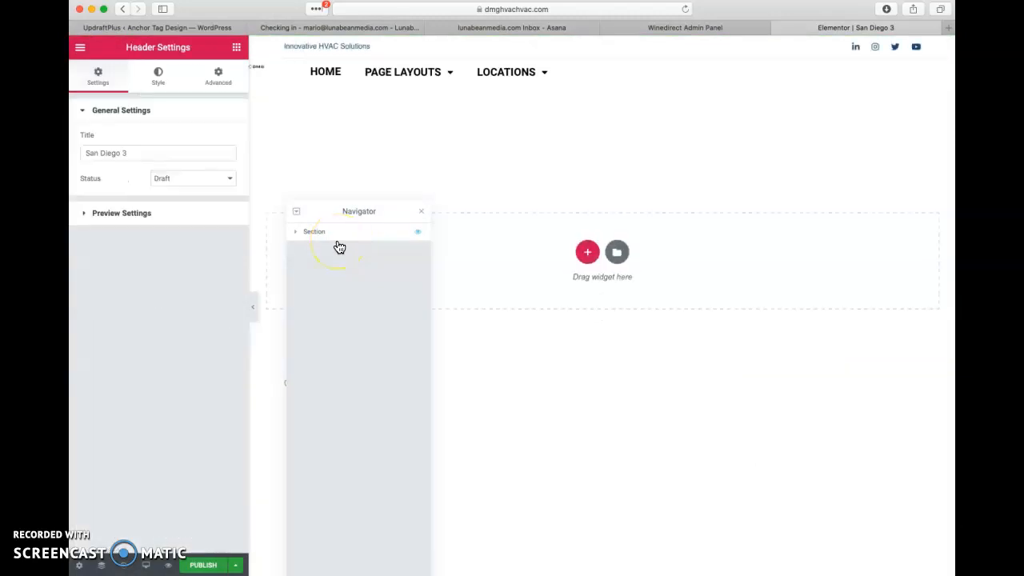
Give the header section a Classic background with metal-roof-large.jpg, adding the alt text "metal roof" to the image
click(340, 233)
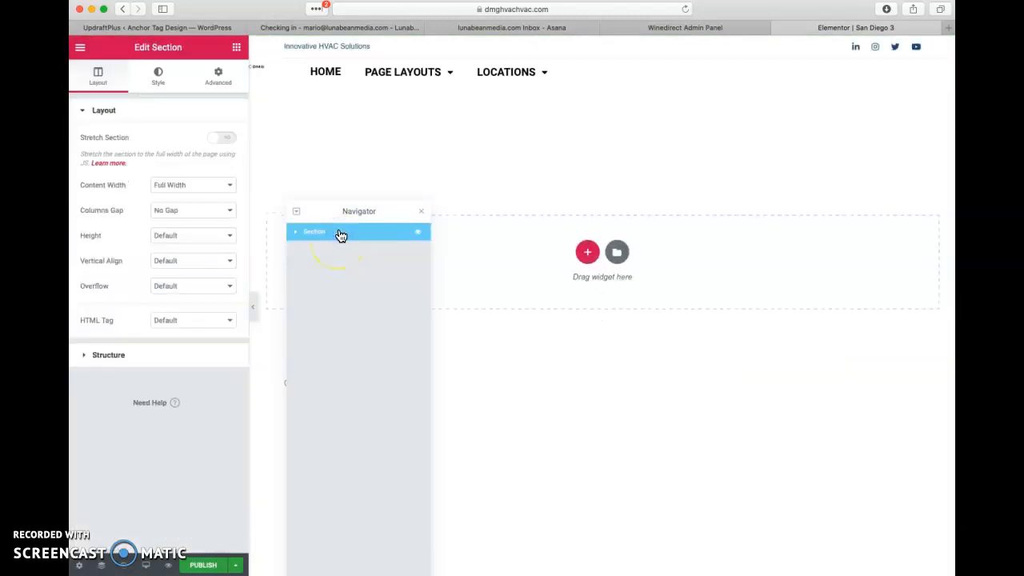
click(160, 83)
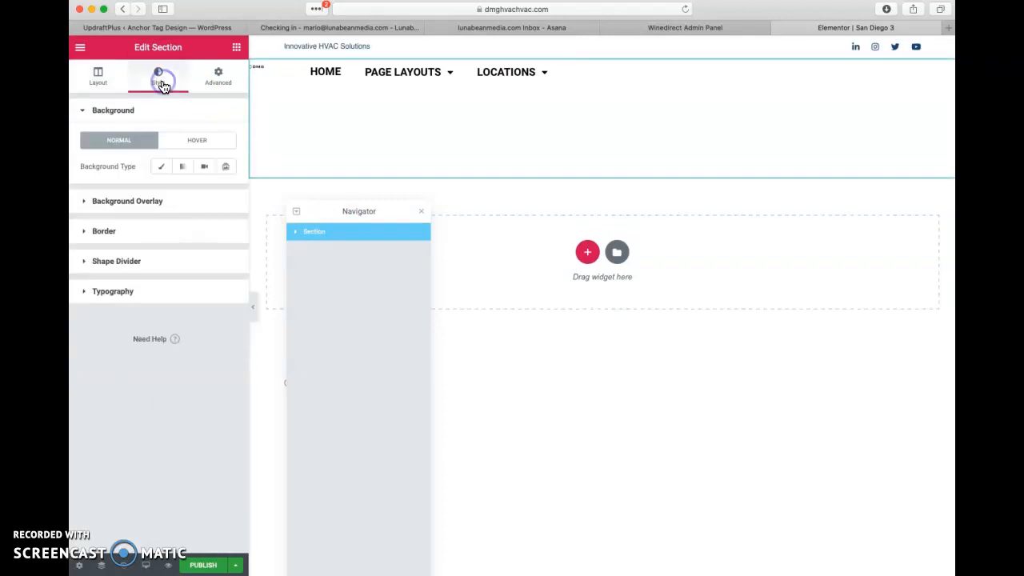
click(162, 168)
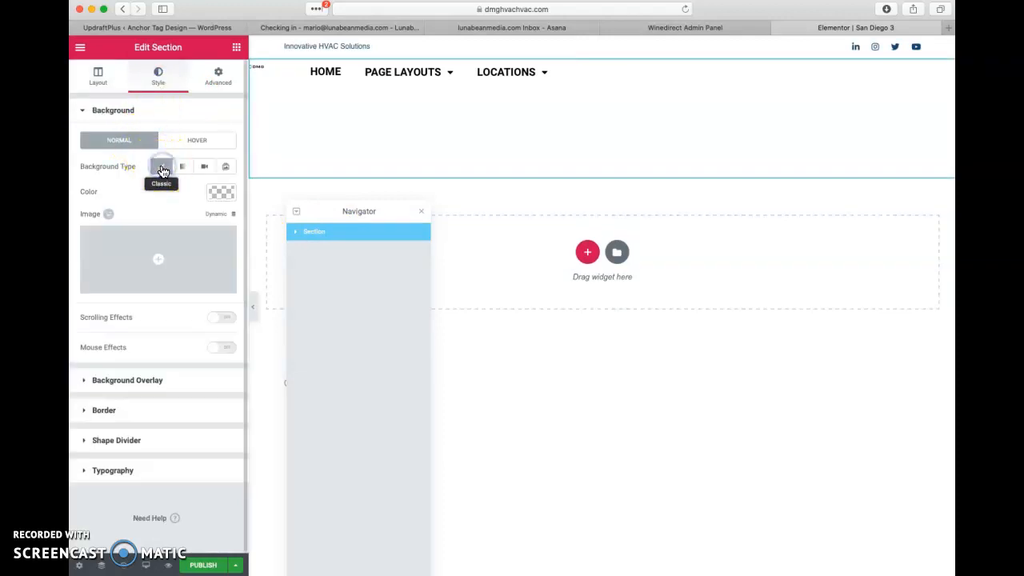
click(157, 251)
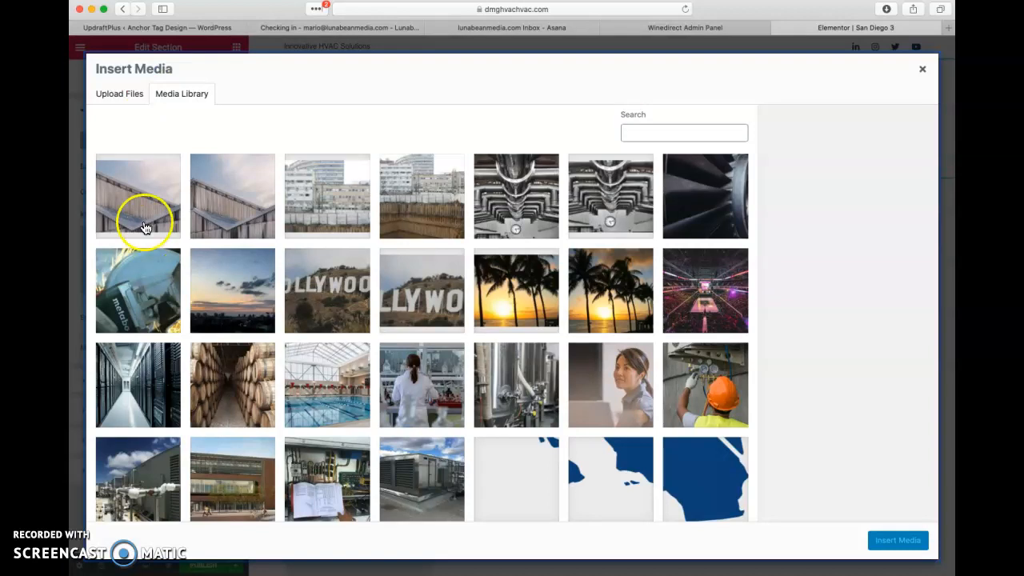
click(136, 214)
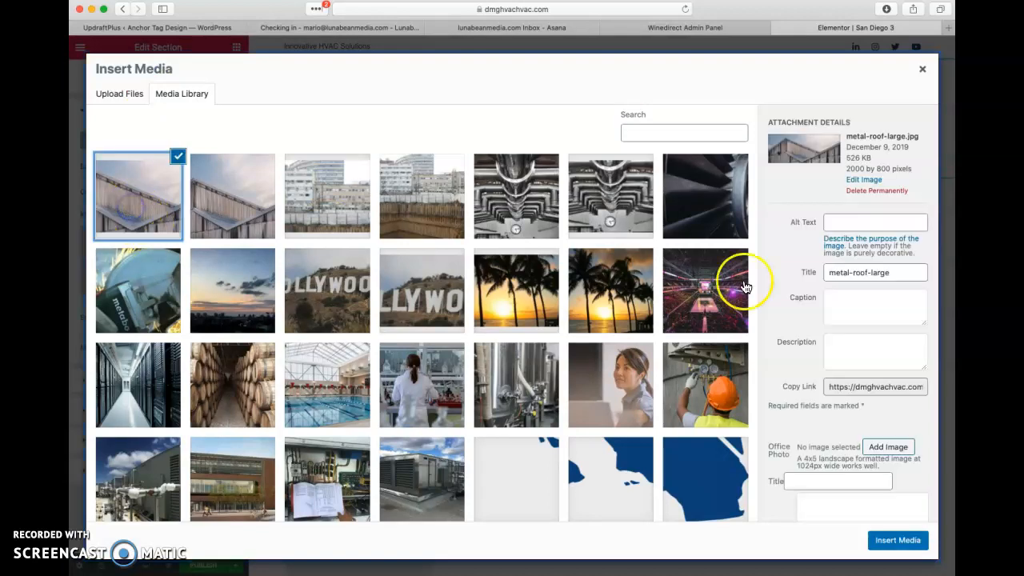
click(866, 221)
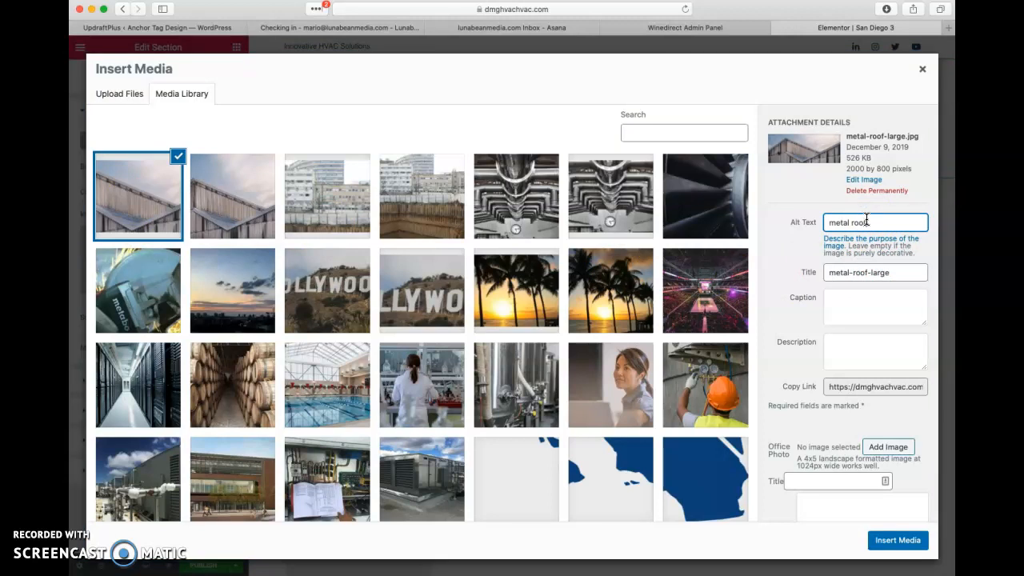
click(896, 540)
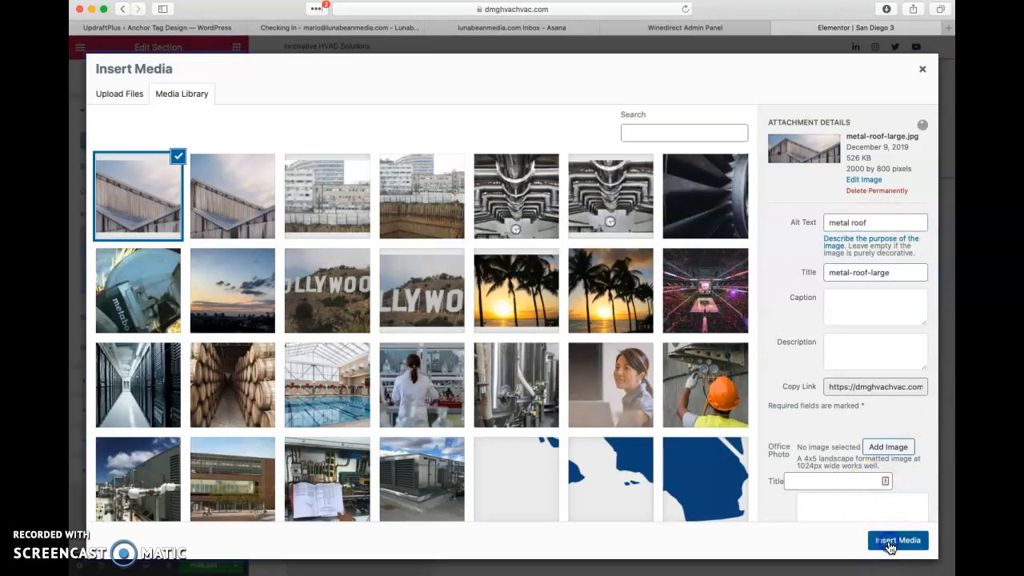
Set the desktop background size to Cover and use a Custom position with a Y Position of 7%
click(194, 389)
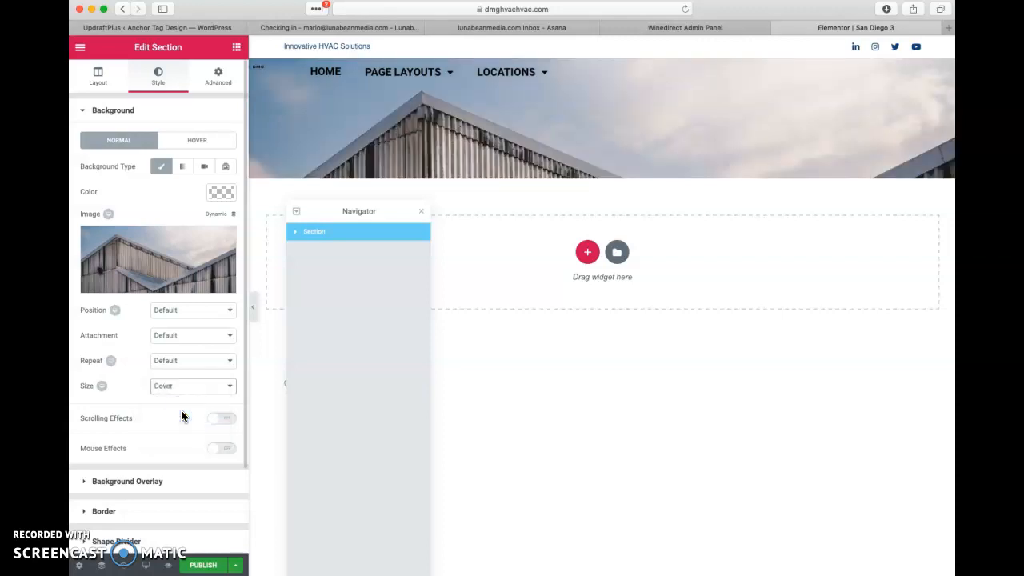
click(183, 307)
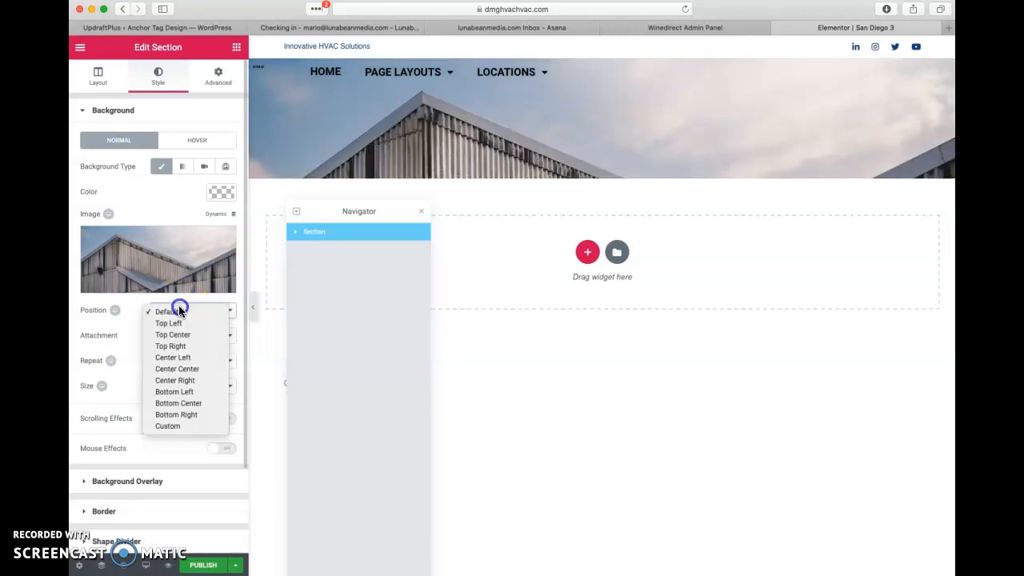
click(178, 425)
click(222, 375)
mouse_move(137, 396)
mouse_down()
mouse_move(157, 395)
mouse_move(141, 399)
mouse_up()
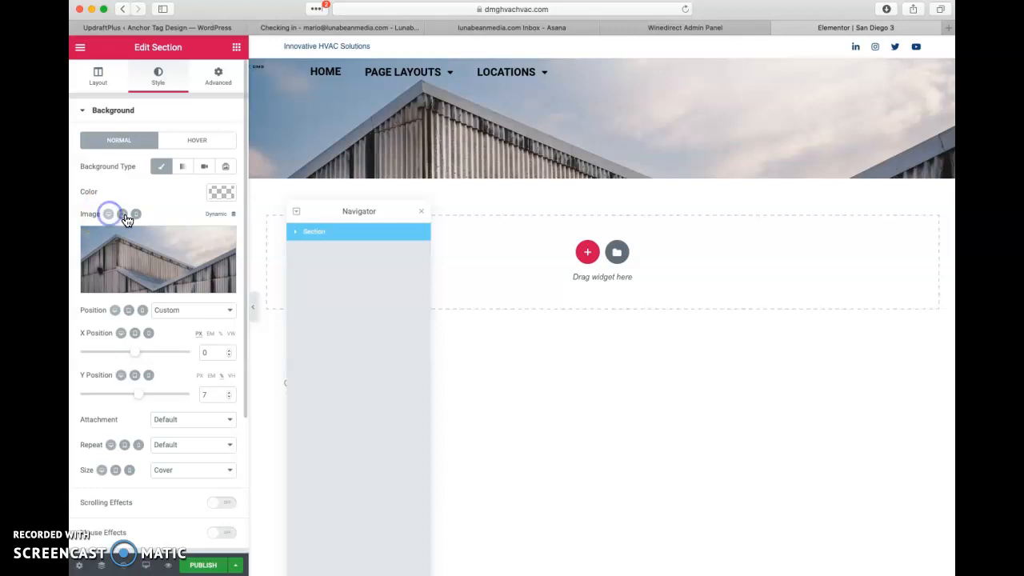
Set the section's tablet background size to Cover and its position to Center Center
click(122, 213)
click(175, 386)
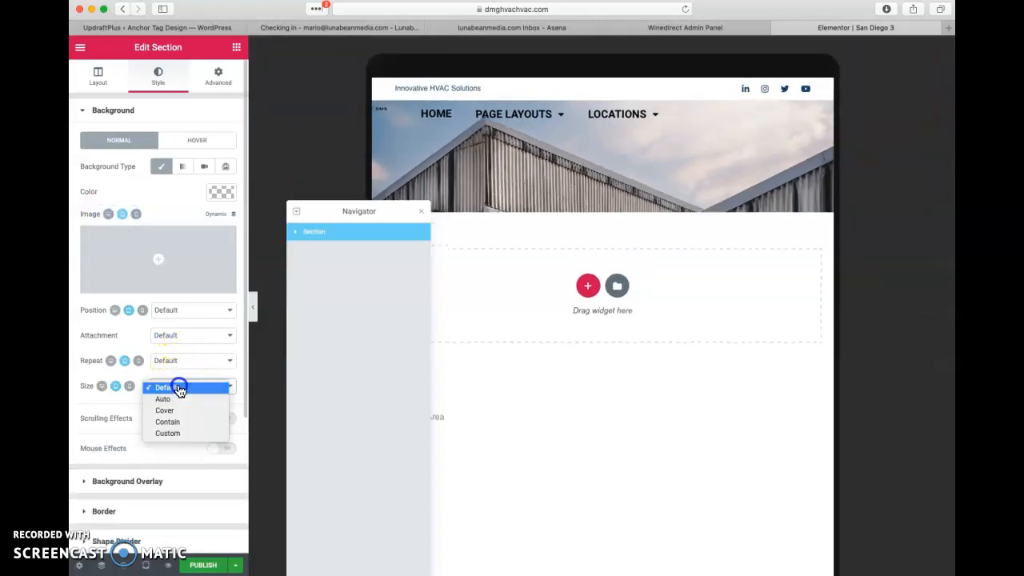
click(171, 408)
click(171, 310)
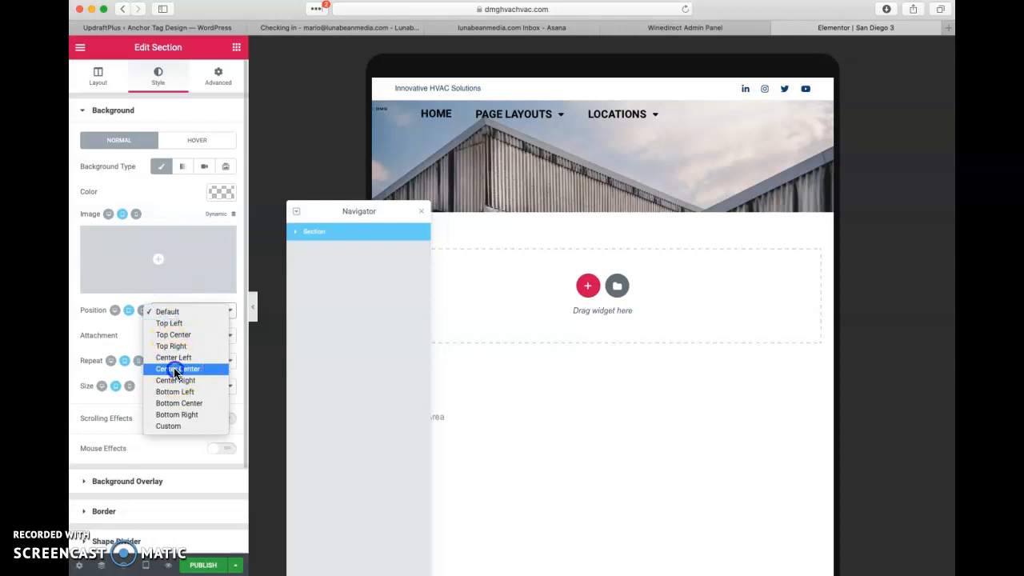
click(174, 368)
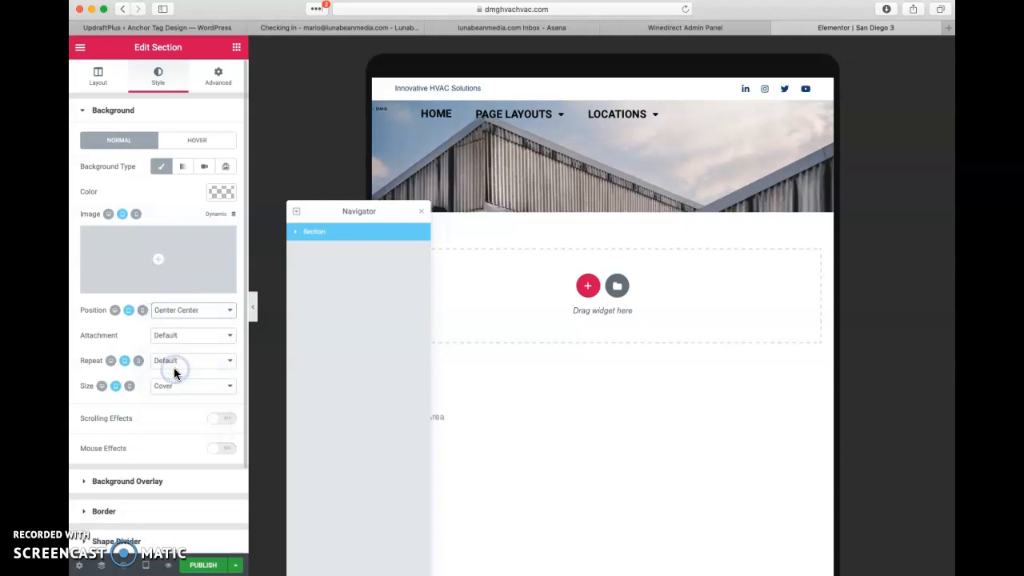
Use metal-roof-small.jpg as the section's mobile background image and give it the alt text "metal roof"
click(136, 214)
click(156, 254)
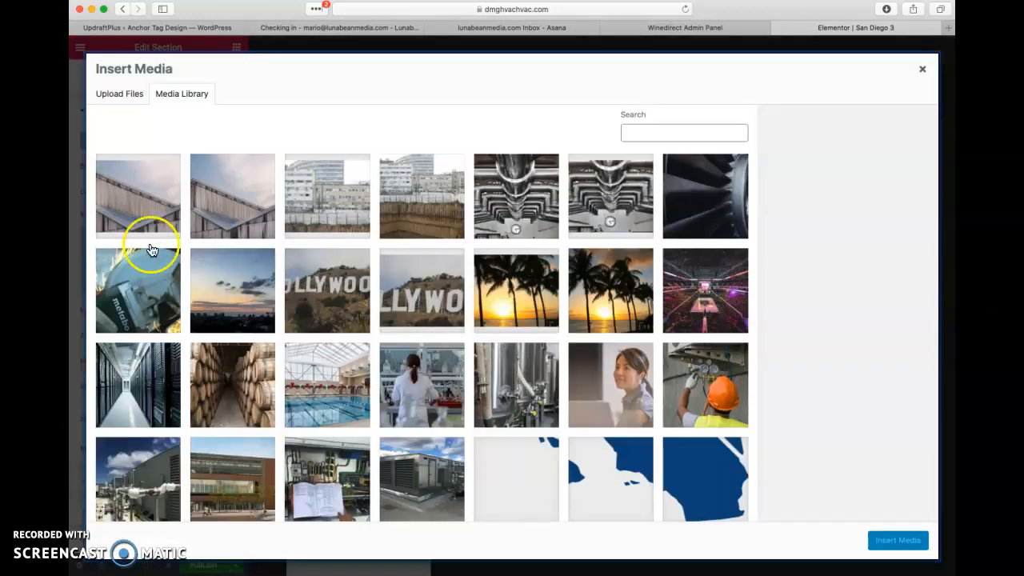
click(226, 182)
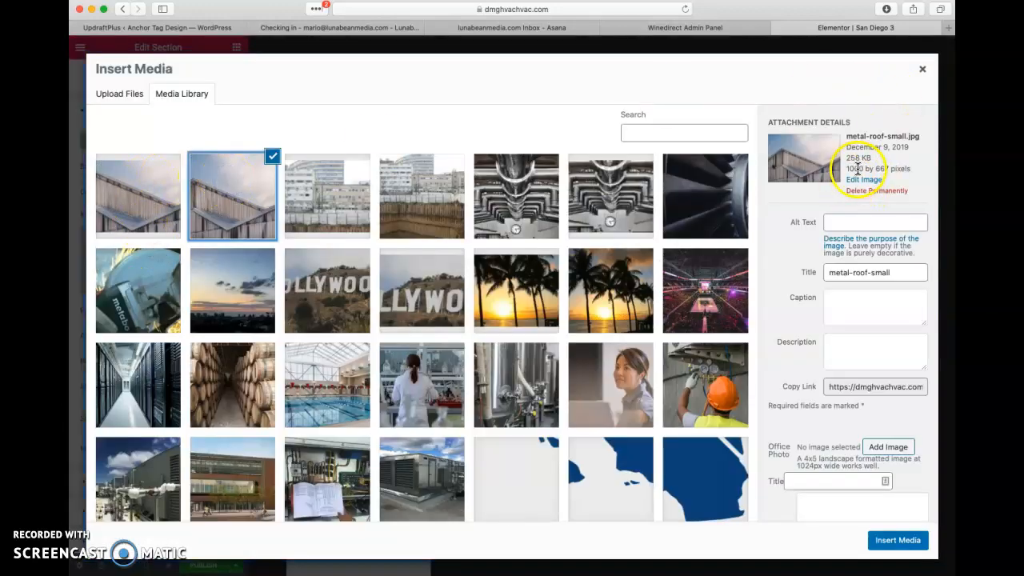
click(894, 542)
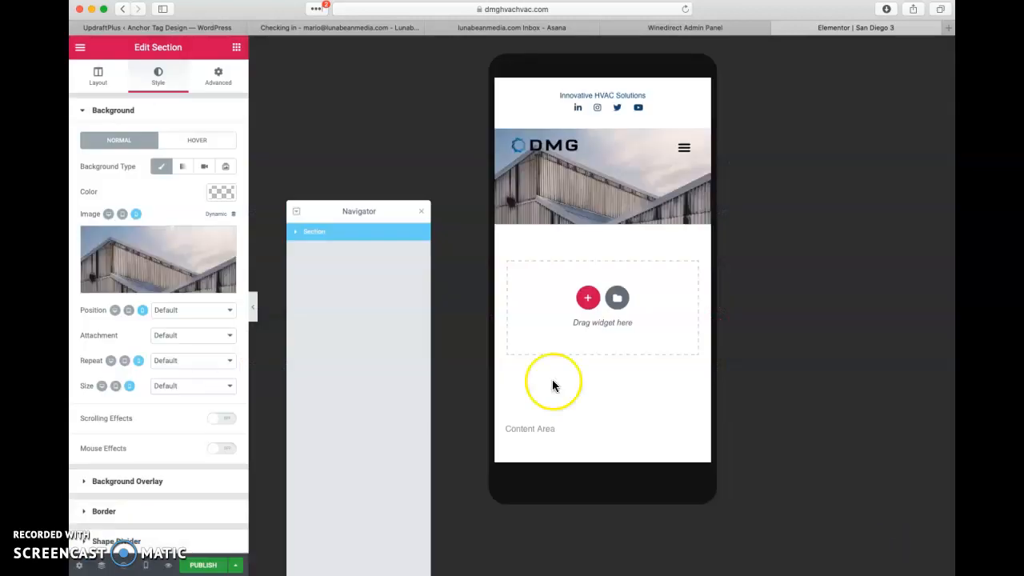
click(184, 268)
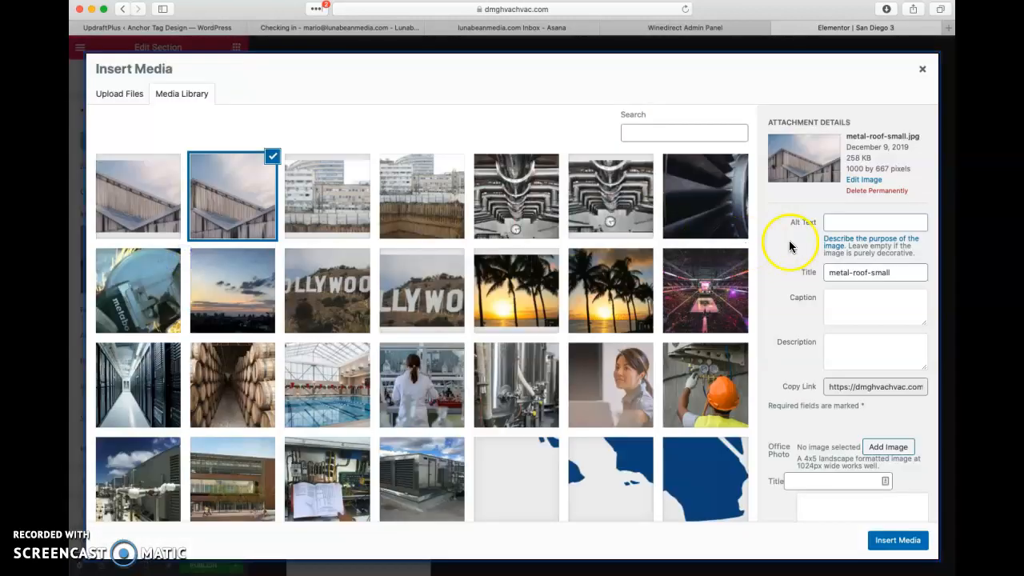
click(861, 218)
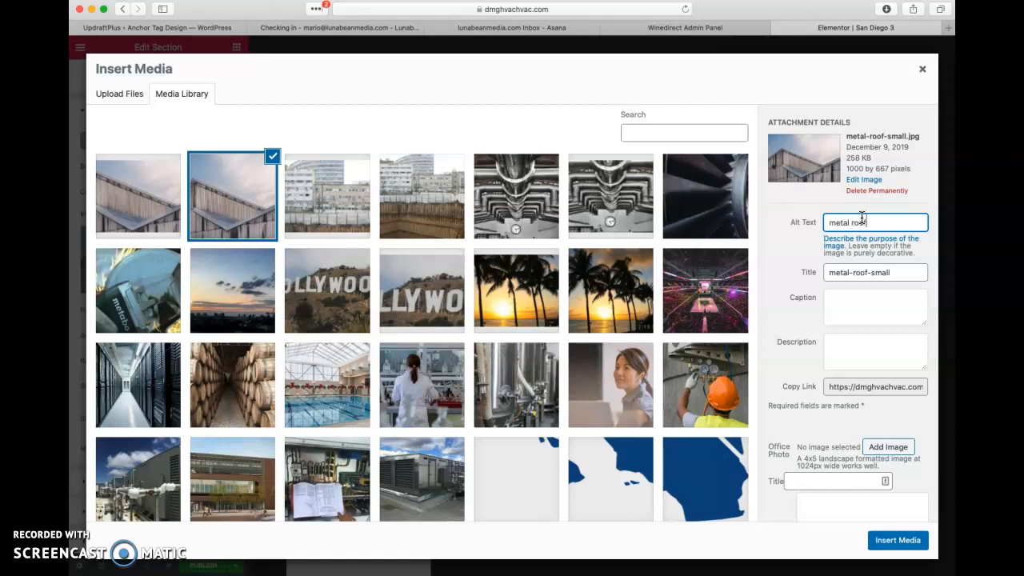
click(891, 540)
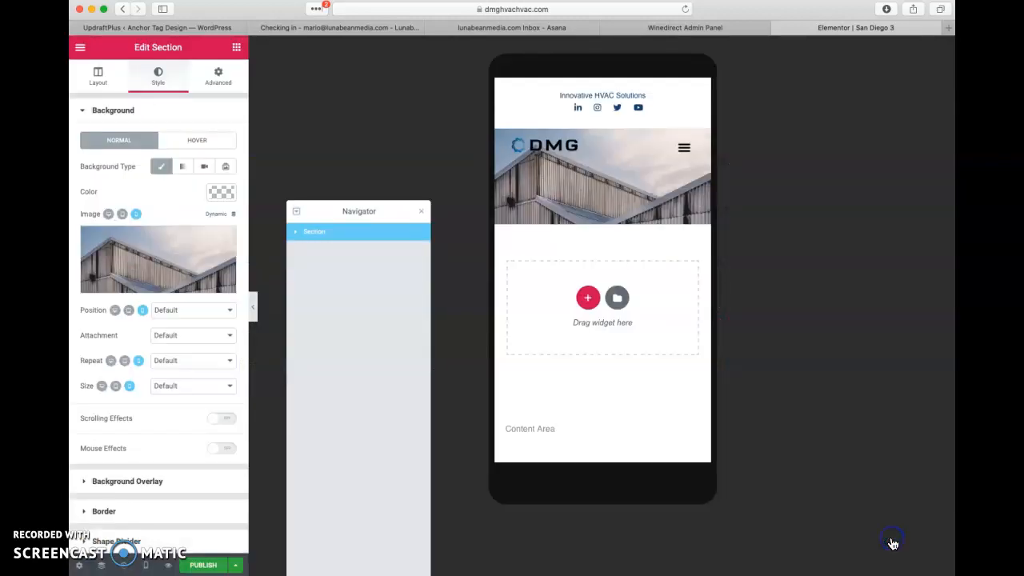
Set the section's mobile background size to Cover and its position to Center Center
click(169, 385)
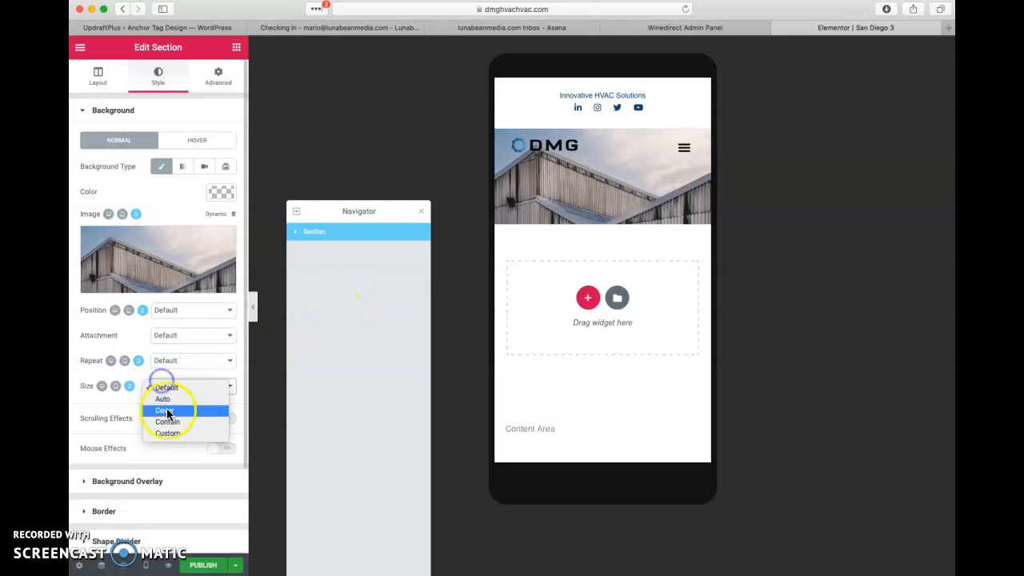
click(167, 412)
click(180, 310)
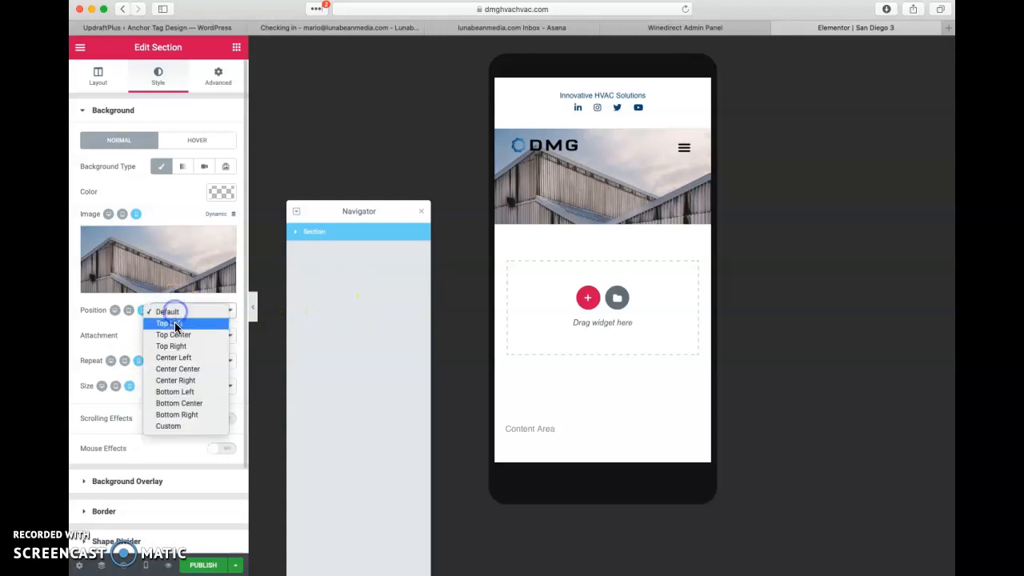
click(182, 369)
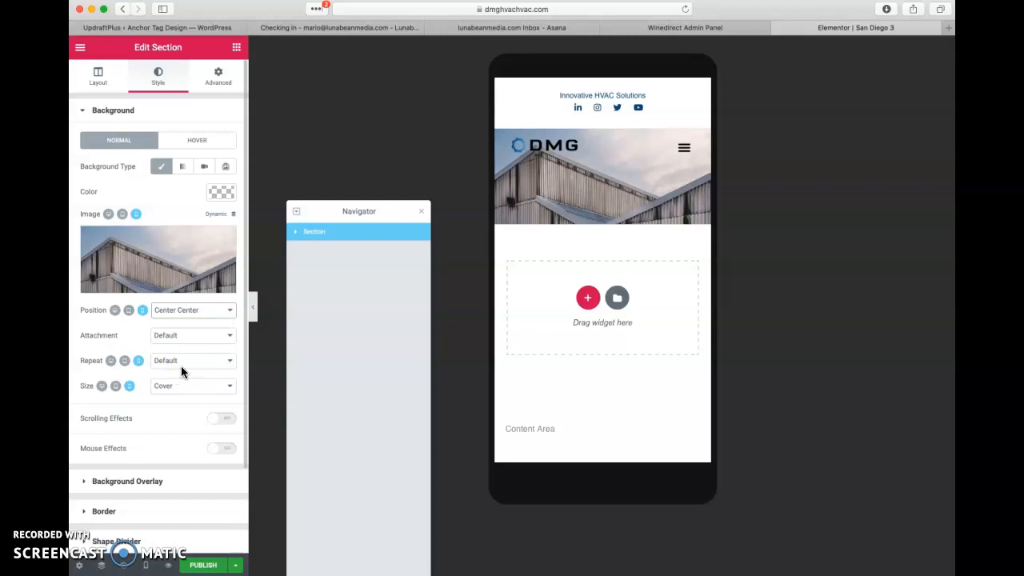
Add a display condition including a singular page found by searching for "san di", and save it to publish the header
click(235, 566)
click(189, 512)
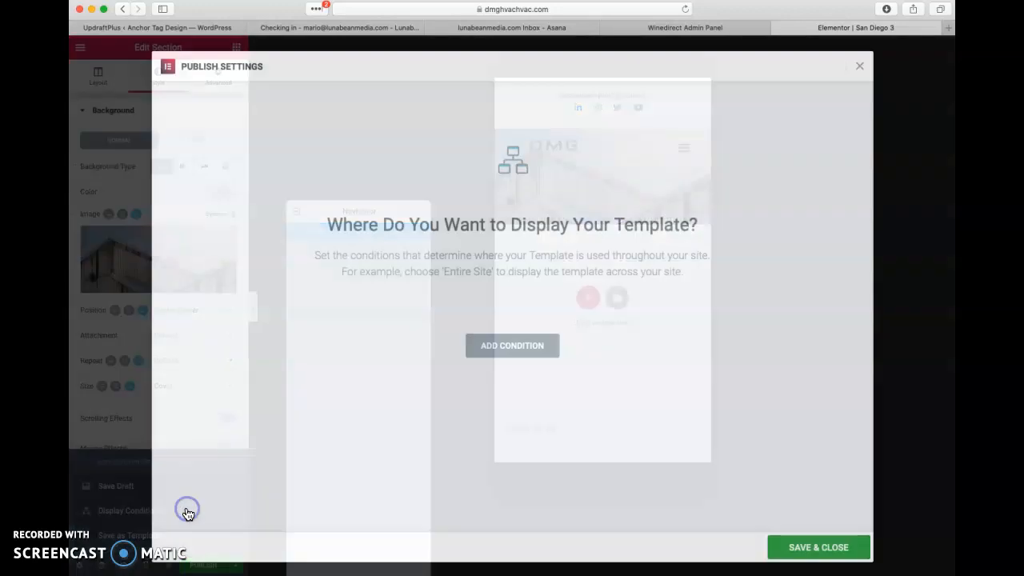
click(515, 347)
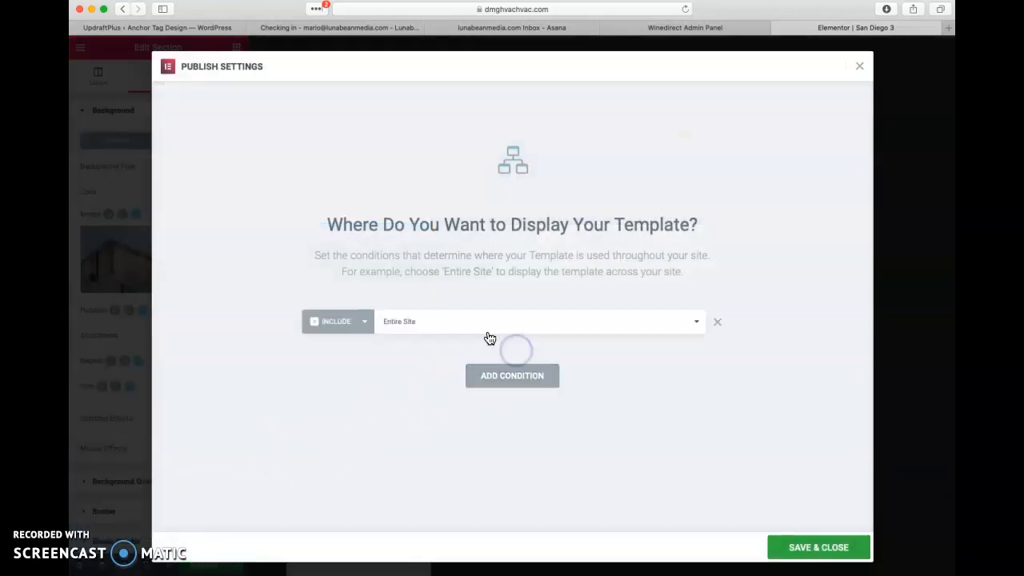
click(484, 328)
click(438, 342)
click(576, 320)
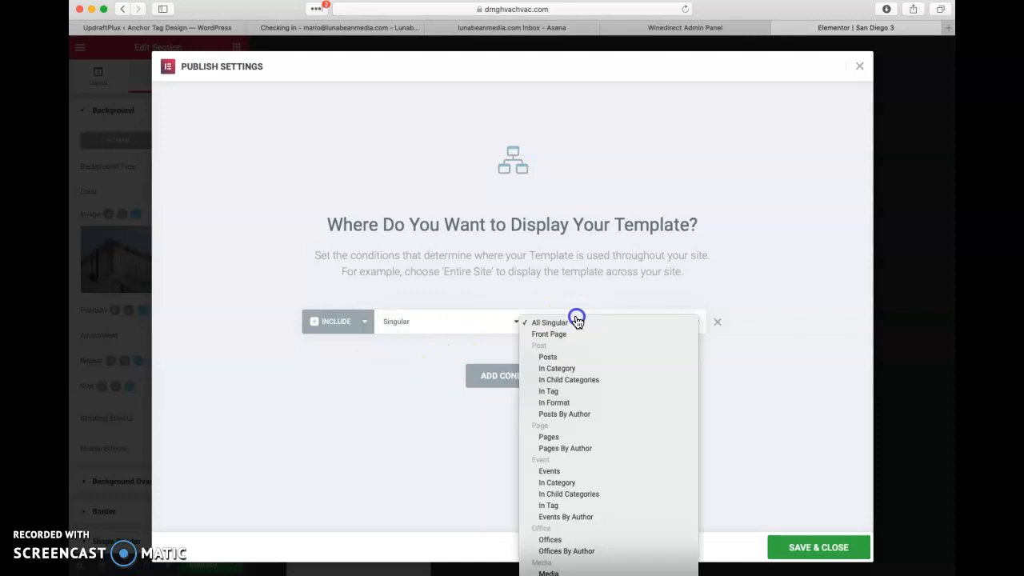
click(550, 435)
click(657, 328)
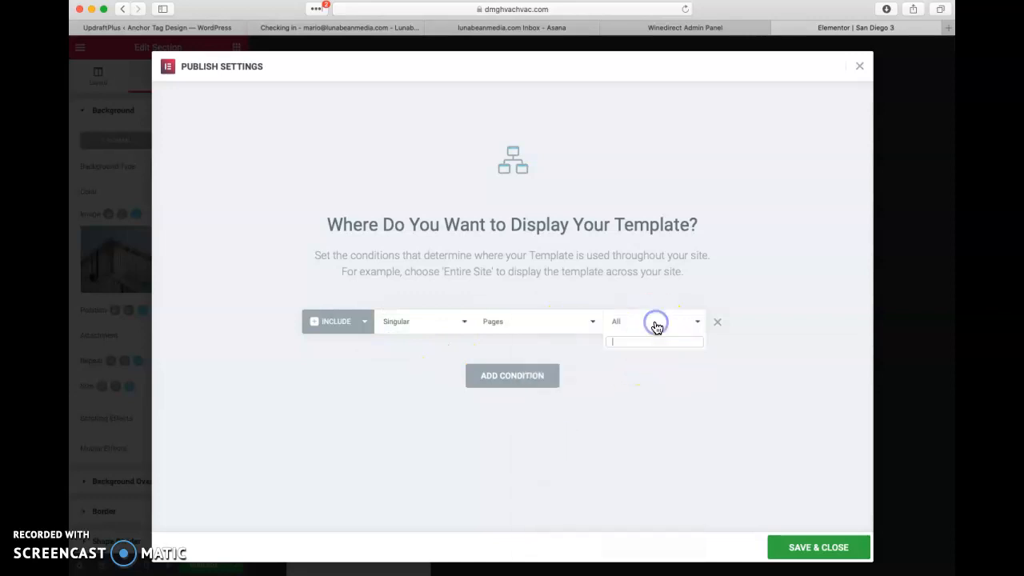
text(san di)
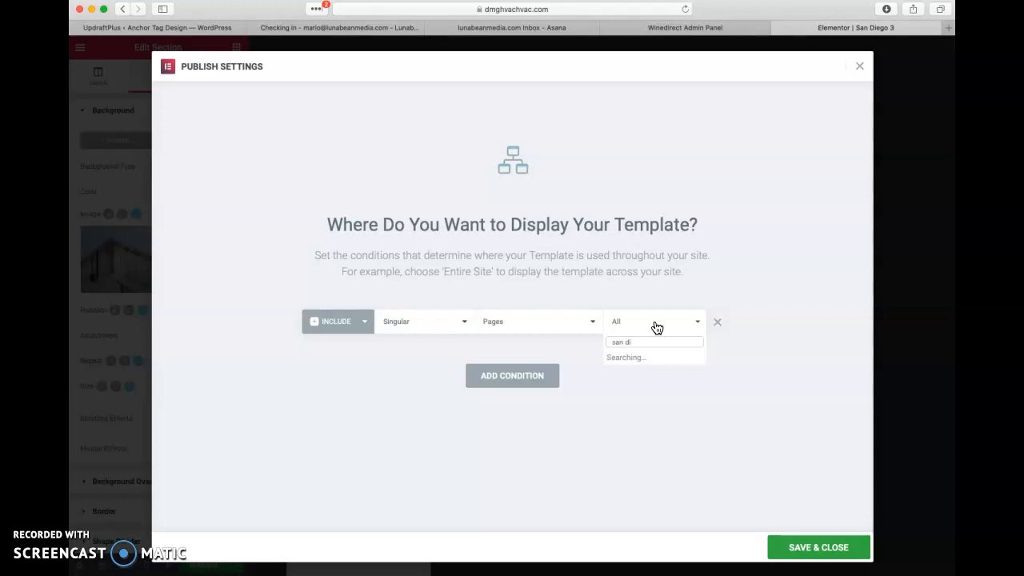
click(668, 362)
click(800, 548)
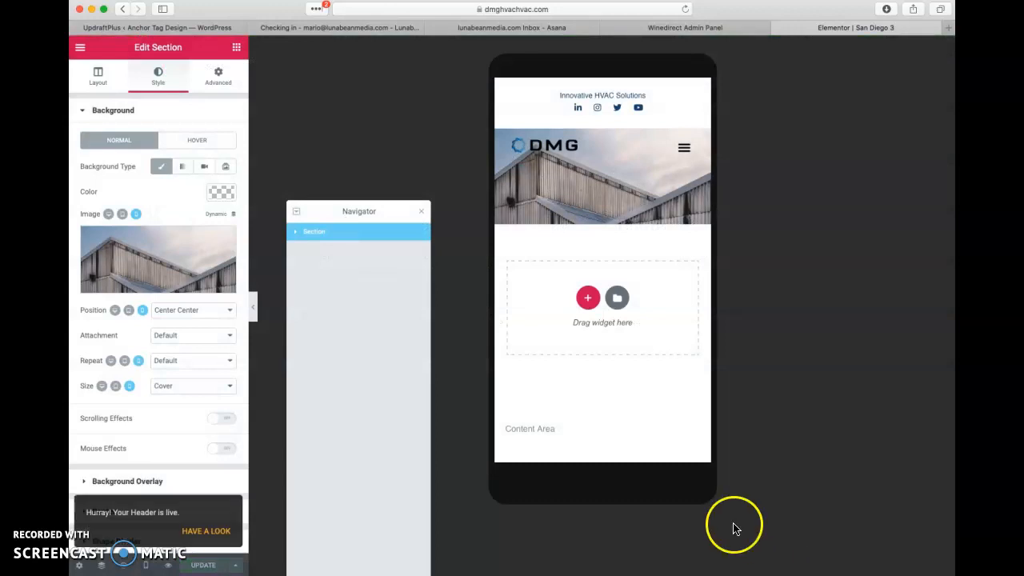
Switch to the Chrome window and load the page dmghvachvac.com/locations/san-diego-3/
key(ctrl+Up)
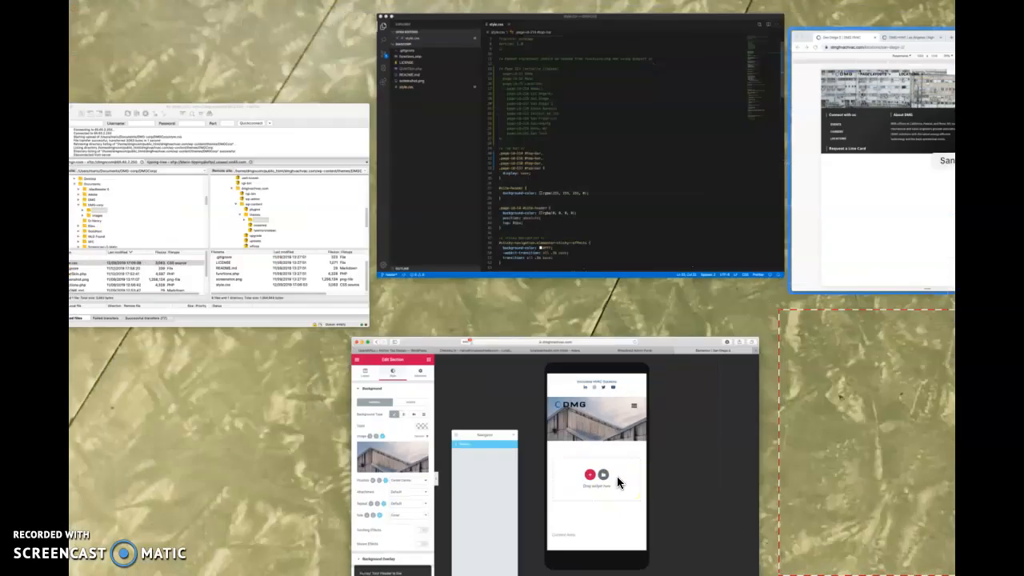
click(933, 229)
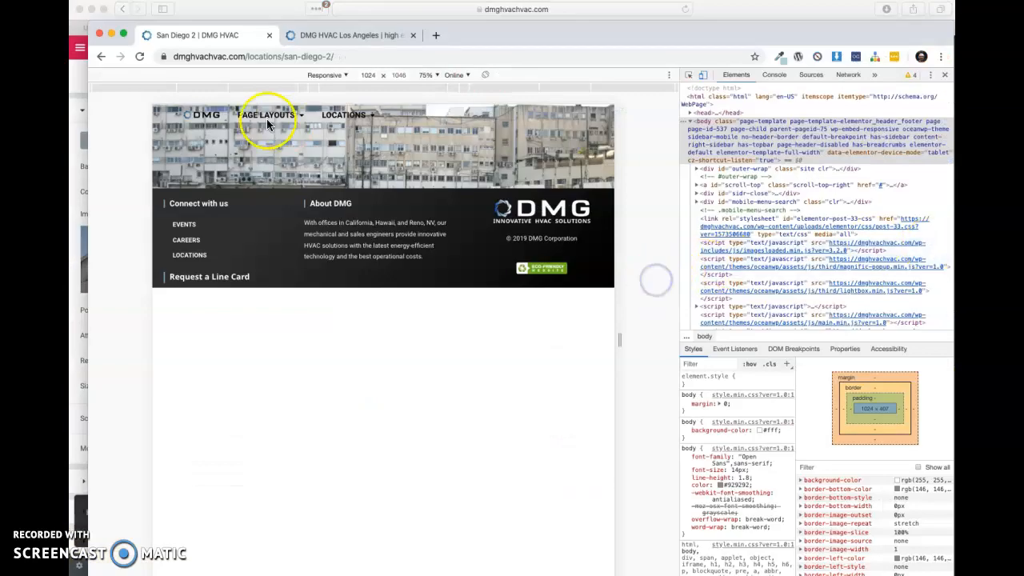
click(139, 59)
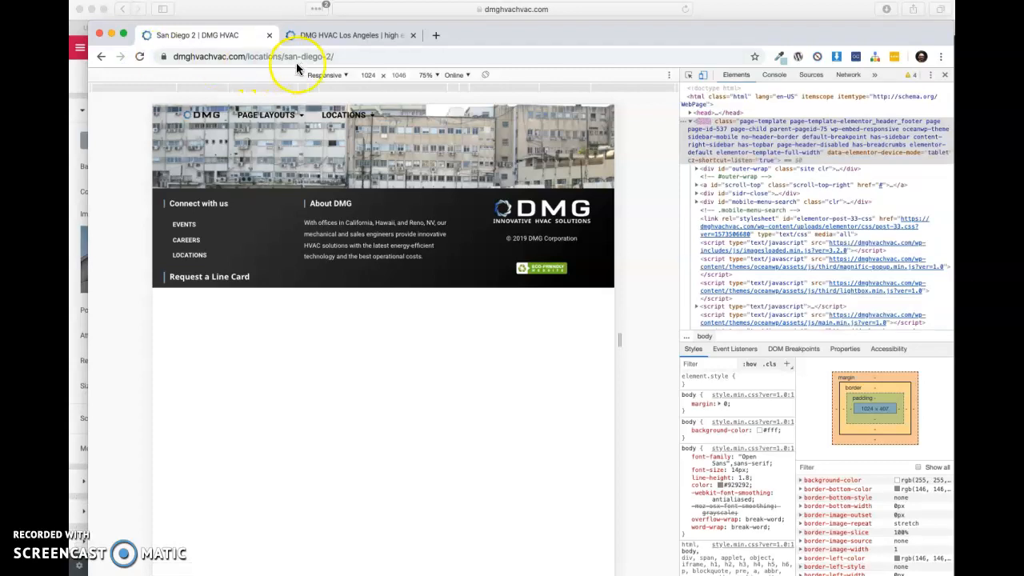
click(329, 57)
click(330, 56)
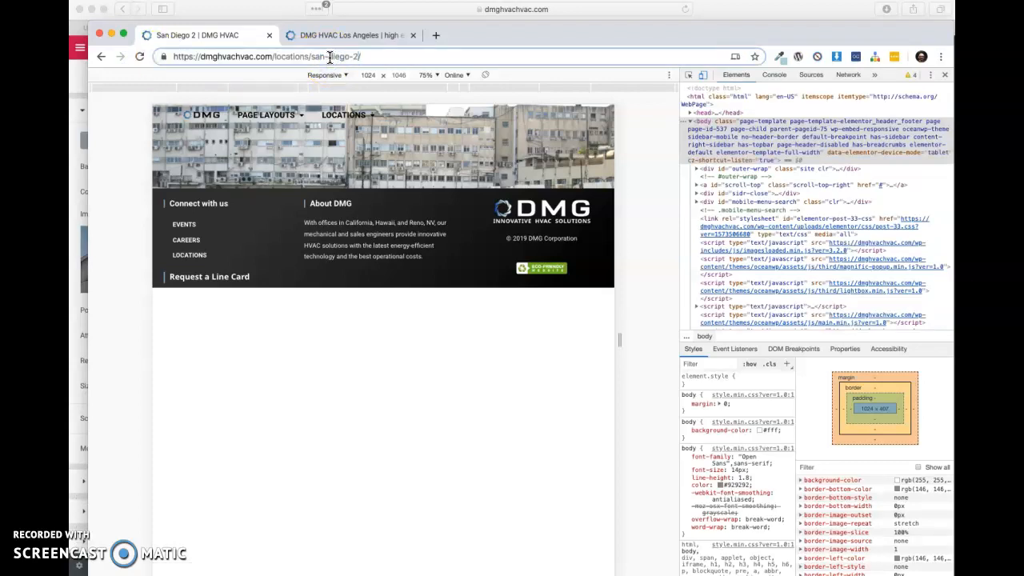
key(BackSpace)
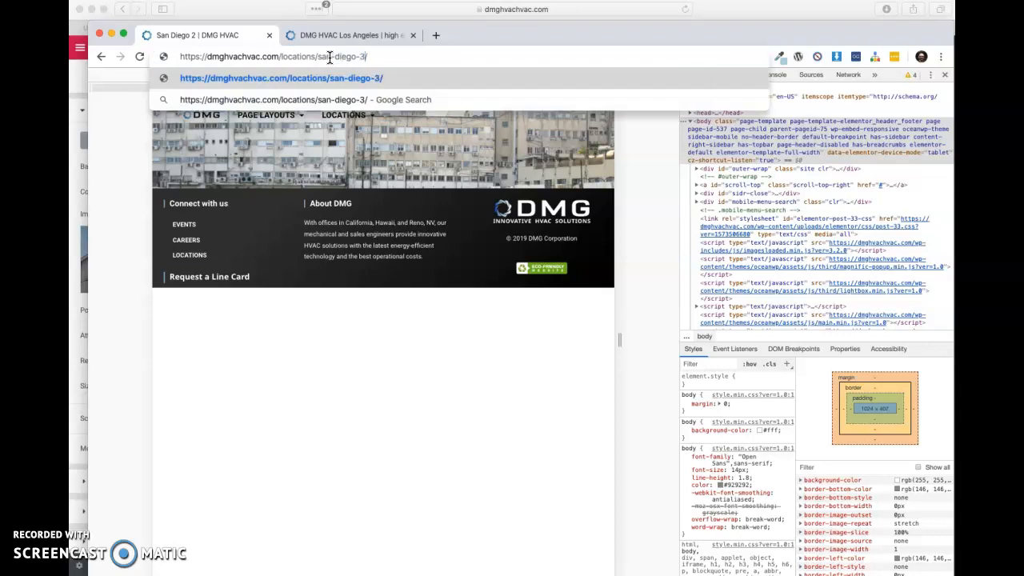
key(Return)
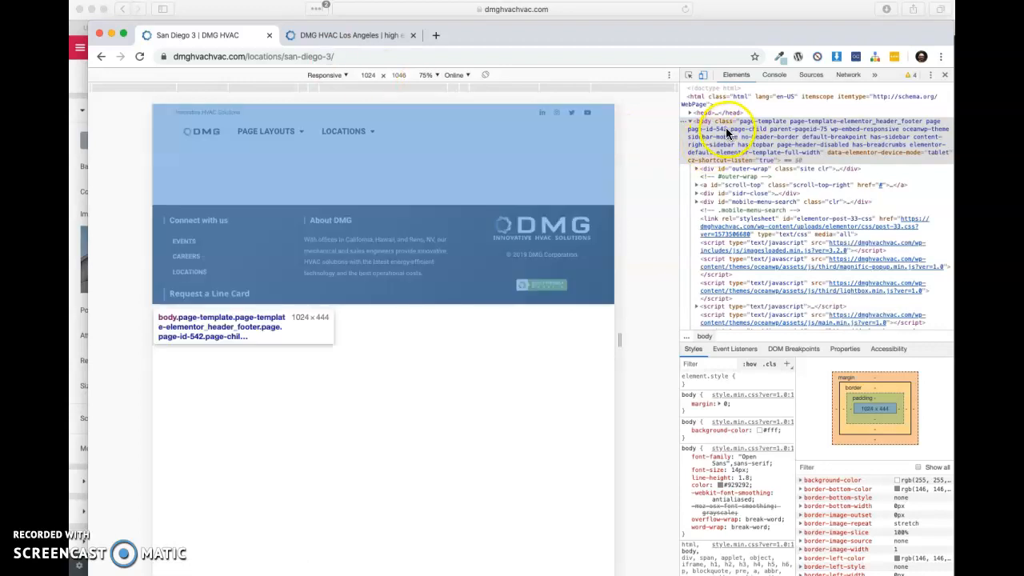
Switch to style.css in VS Code and add the selector .page-id-542 #top-bar to the rule that hides the top bar
key(ctrl+Up)
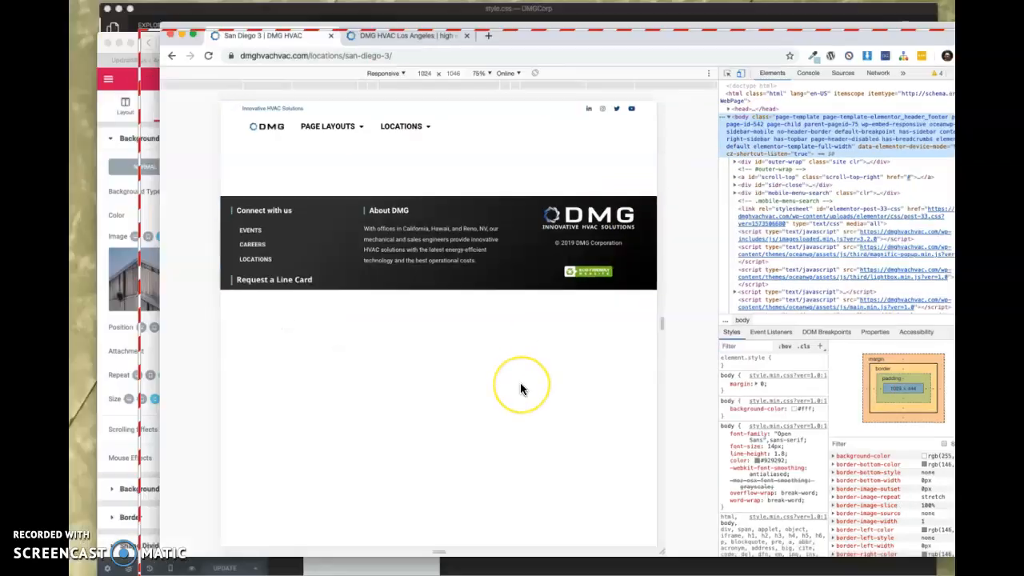
click(532, 238)
click(432, 352)
drag(425, 339, 336, 338)
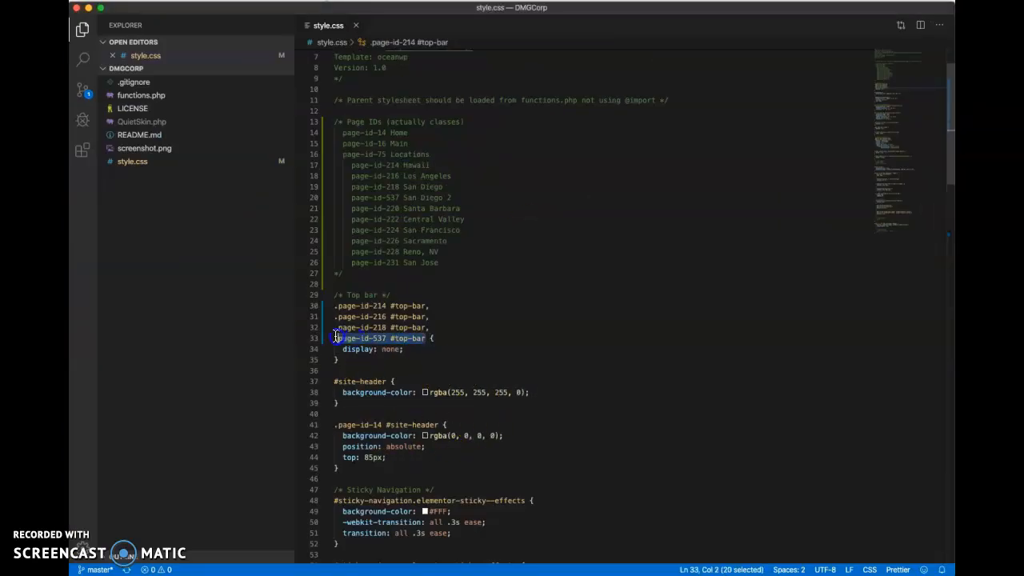
click(425, 338)
text(,)
key(Return)
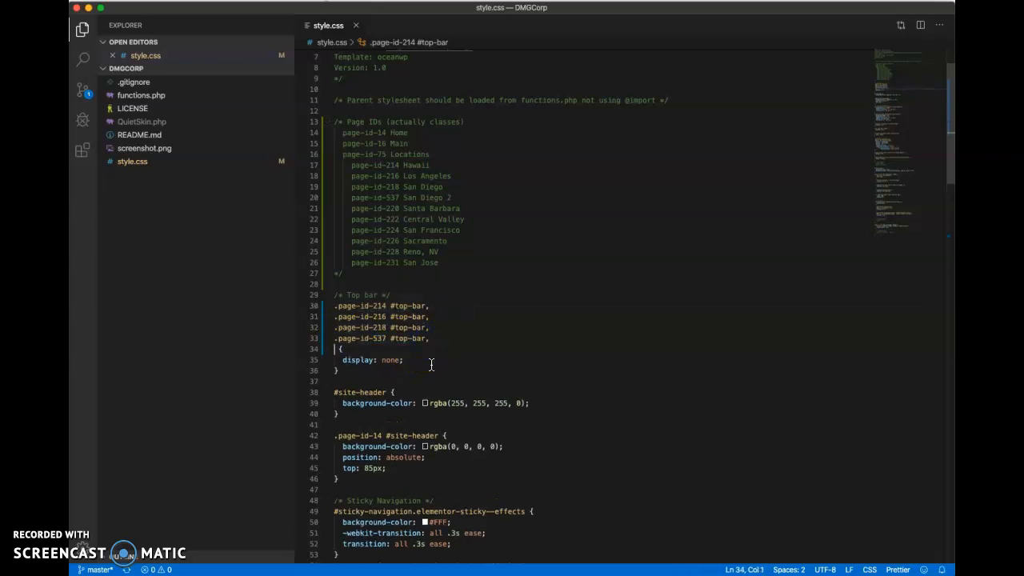
click(385, 349)
key(BackSpace)
key(BackSpace)
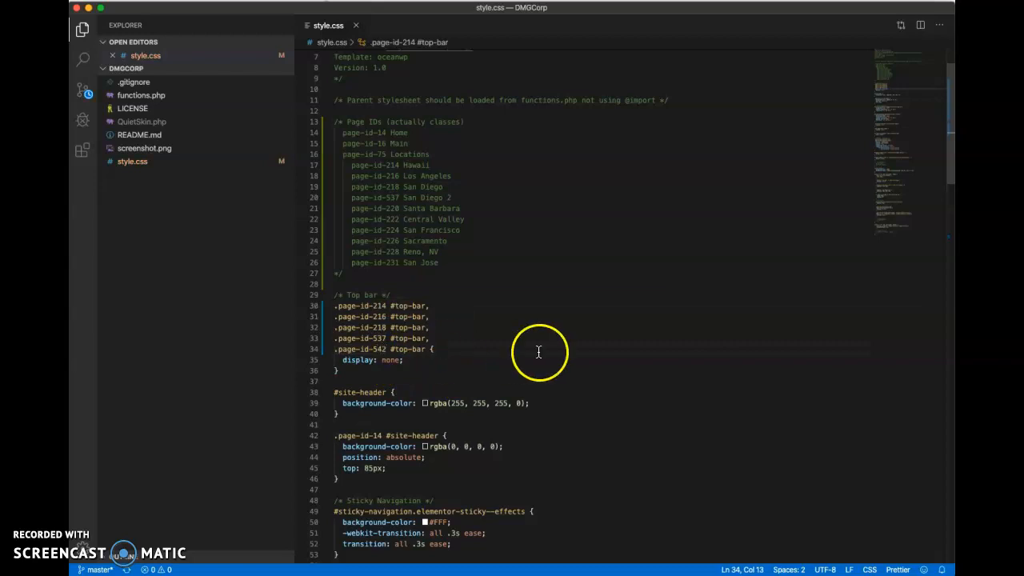
Duplicate the San Diego 2 line in the Page IDs comment and turn the copy into the San Diego 3 entry
key(ctrl+Up)
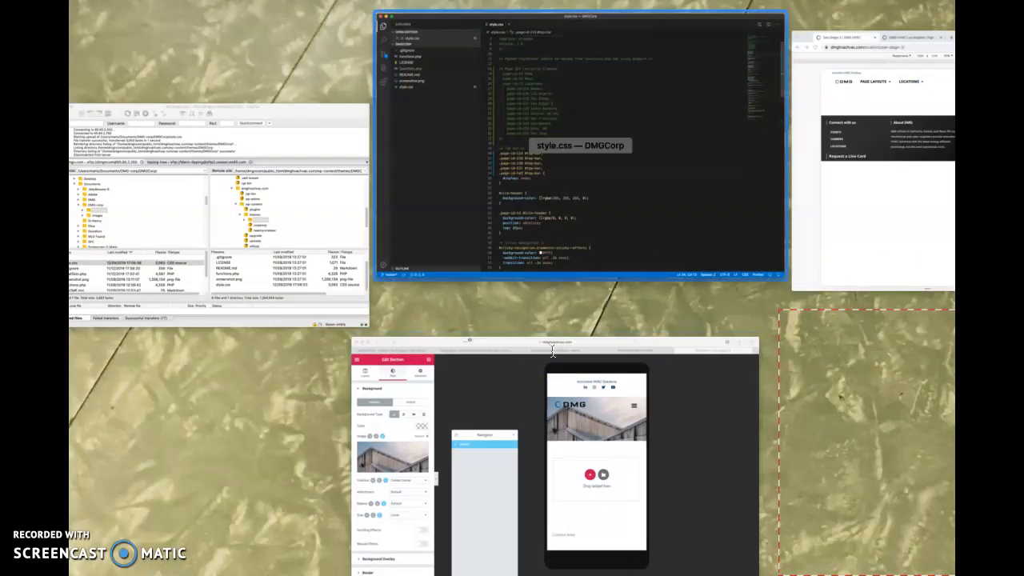
click(519, 240)
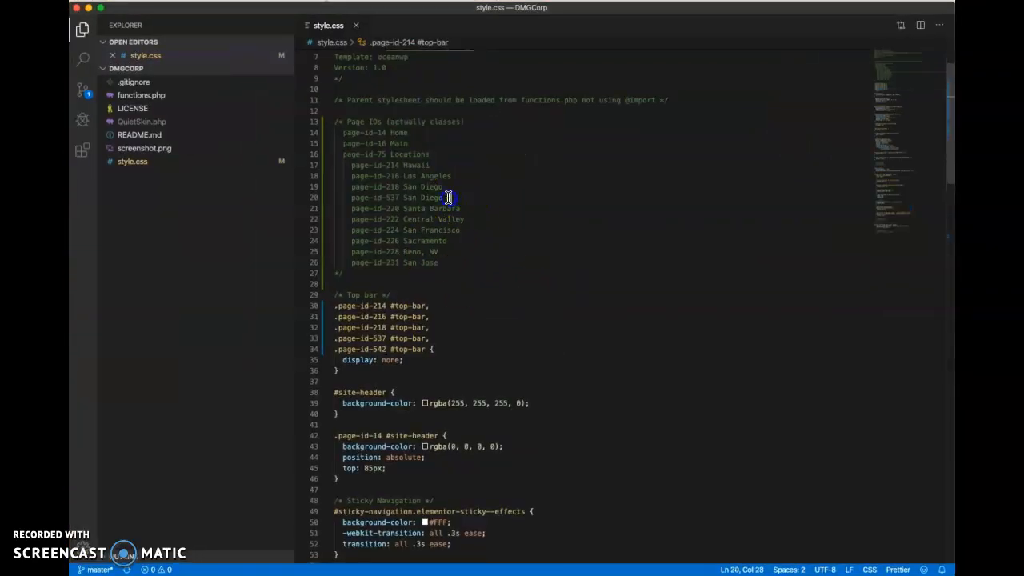
drag(452, 197, 340, 202)
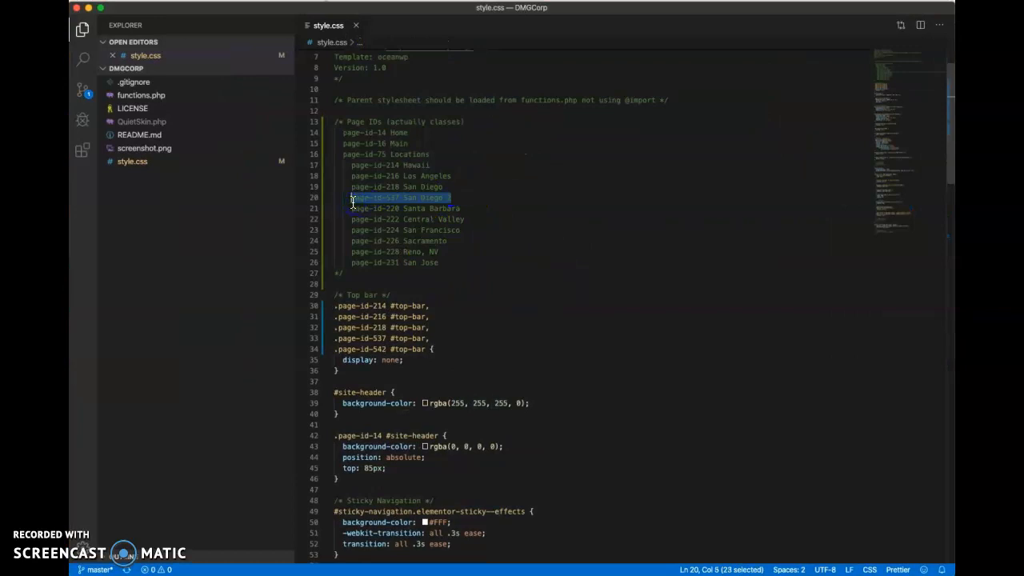
click(452, 198)
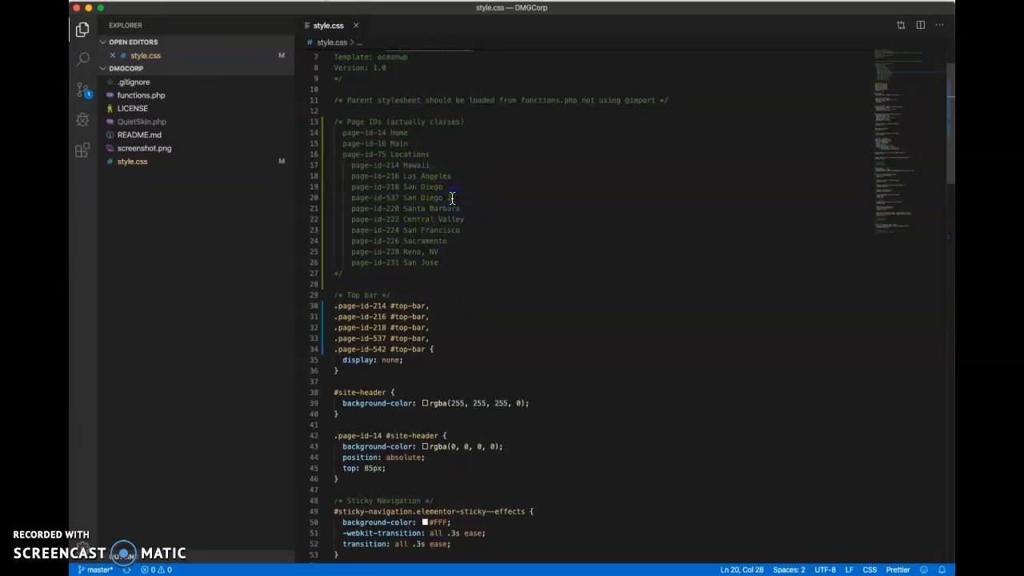
key(shift+alt+Down)
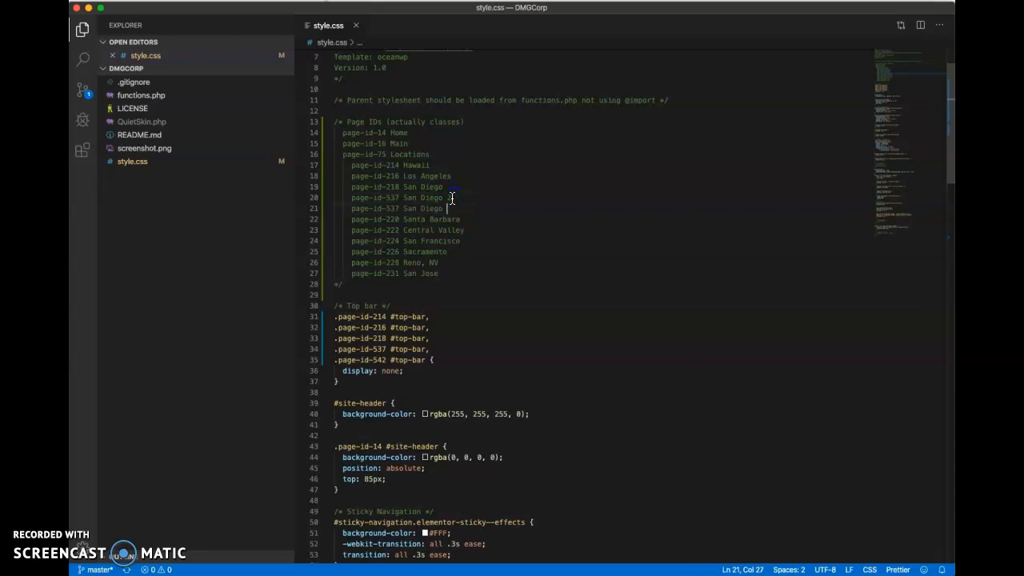
text(3)
click(399, 208)
click(460, 218)
click(660, 241)
Switch to FileZilla and upload the local style.css to the DMGCorp theme folder on the server
key(ctrl+Up)
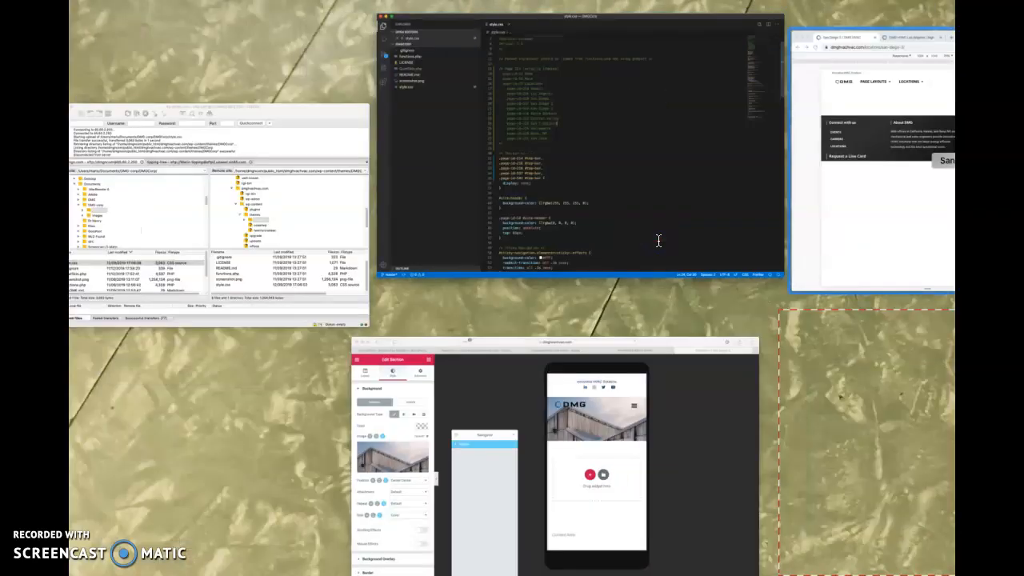
click(312, 316)
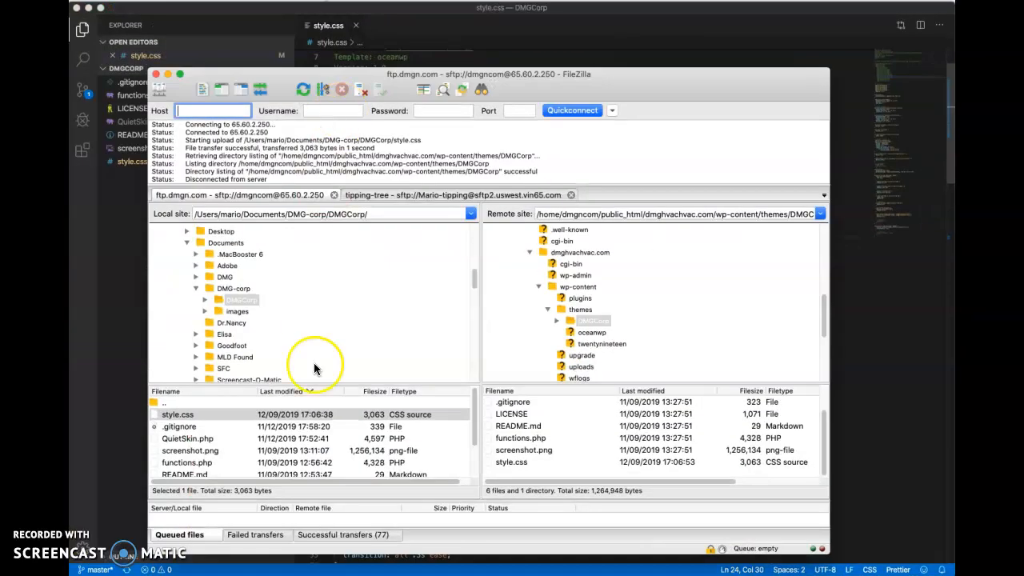
click(196, 415)
right_click(197, 416)
click(219, 414)
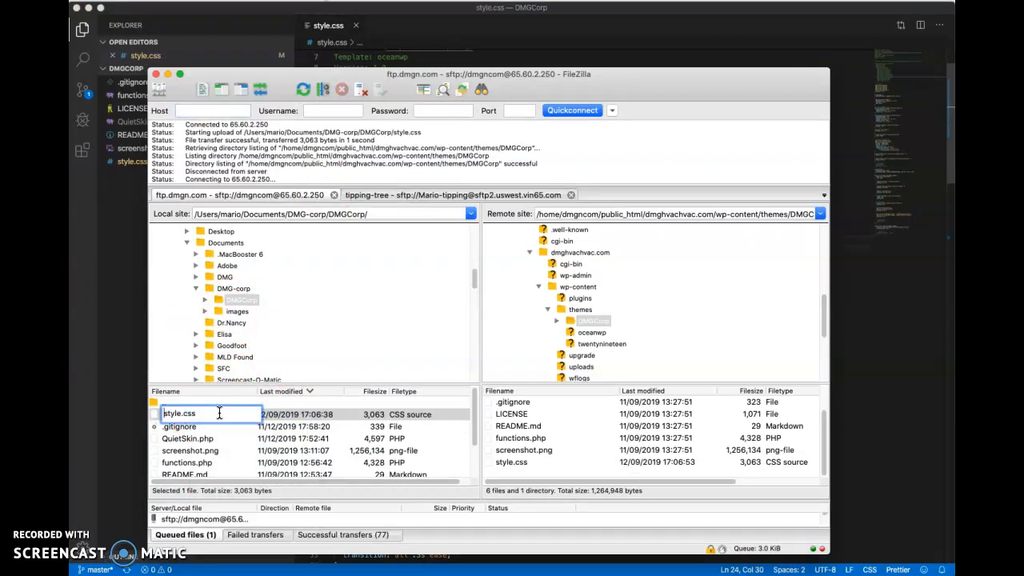
Switch to the Chrome window and reload the San Diego 3 page
key(ctrl+Up)
click(889, 194)
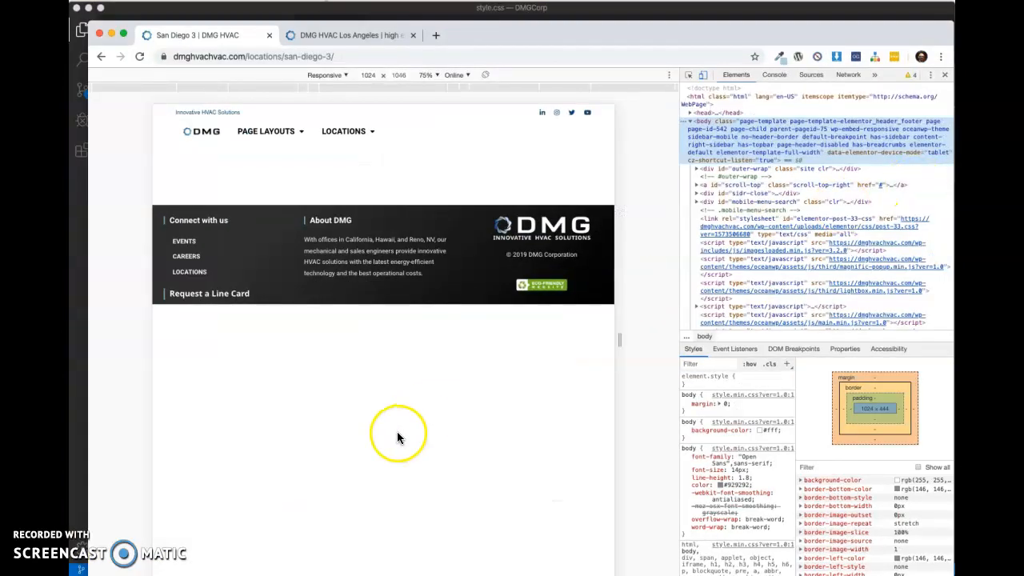
key(super+r)
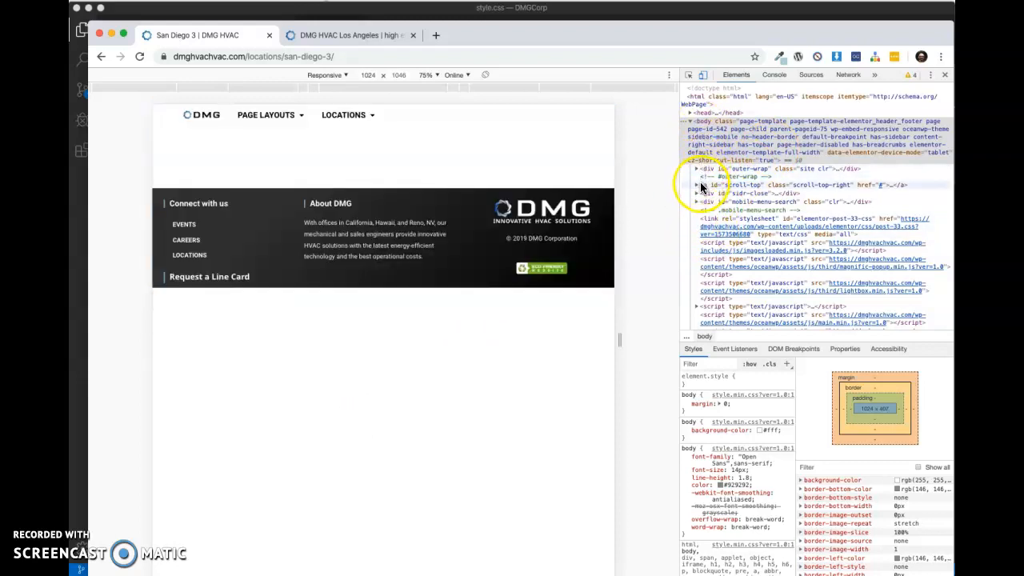
Expand the San Diego 3 page markup from outer-wrap through wrap into the site-header element
scroll(703, 280, down, 3)
scroll(703, 286, down, 5)
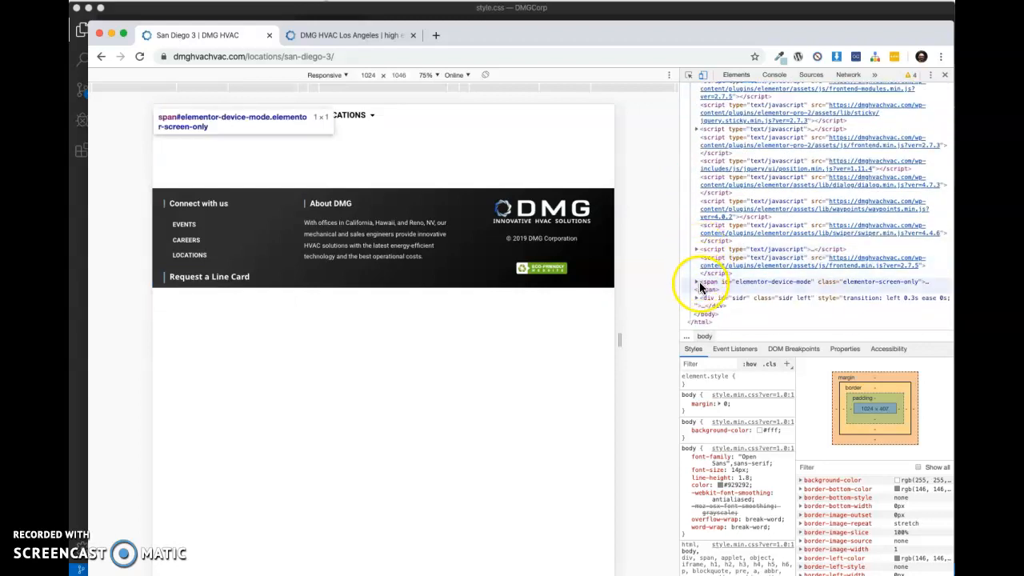
scroll(731, 222, up, 10)
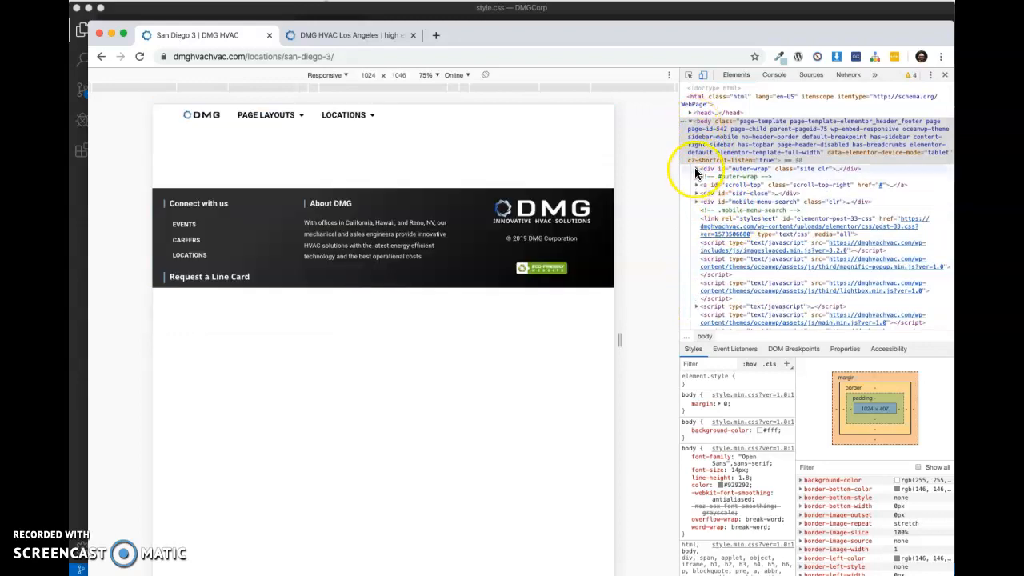
click(697, 169)
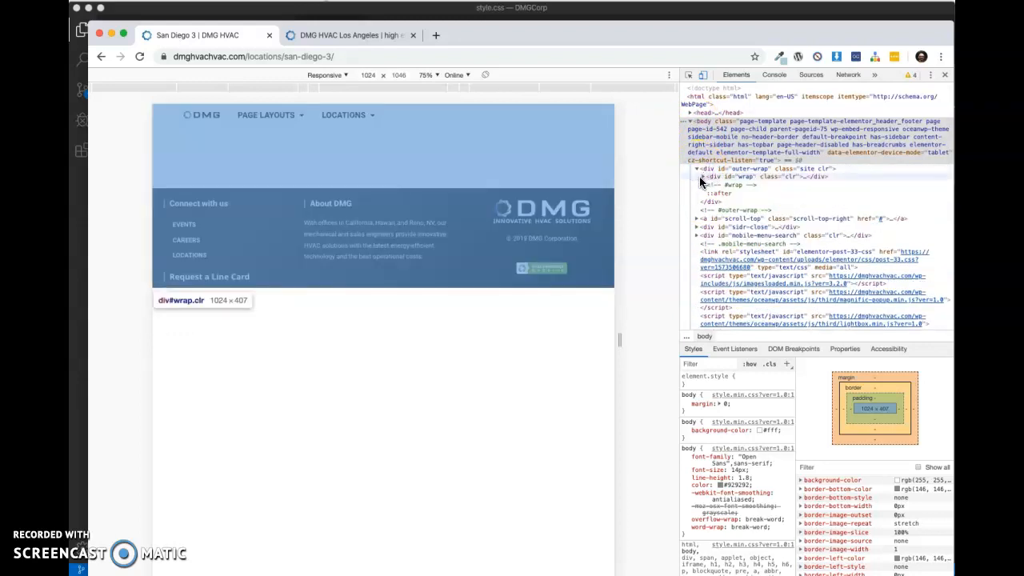
click(701, 180)
click(701, 177)
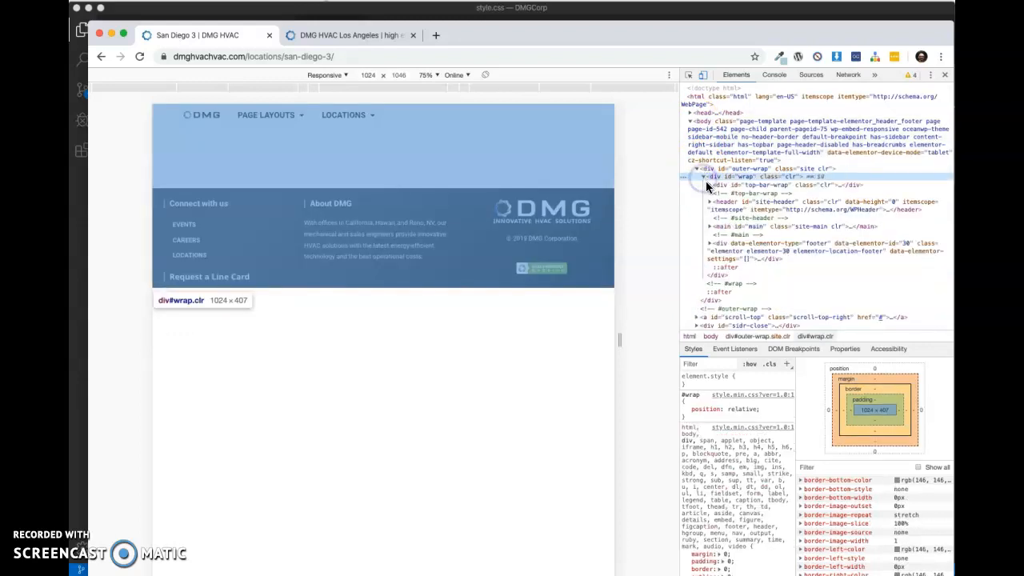
click(716, 201)
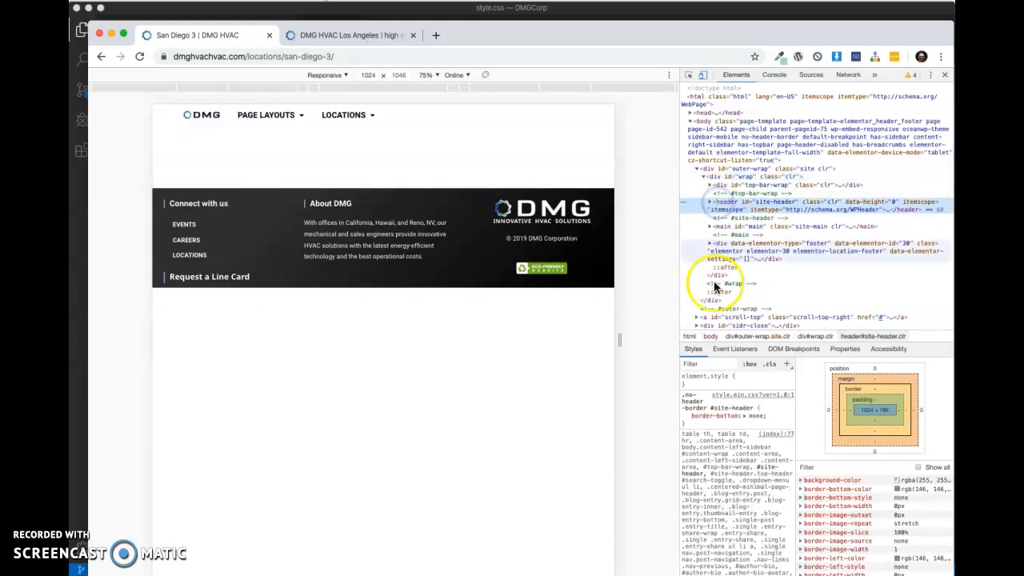
scroll(727, 455, down, 2)
click(709, 204)
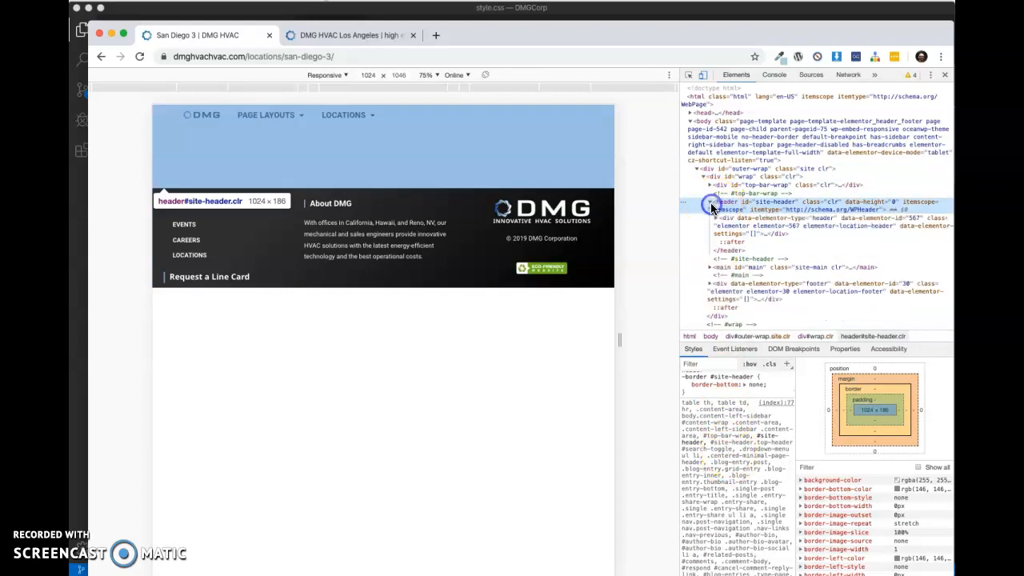
Drill down through the elementor-567 header element to the sticky-main-nav section and examine its style rules
click(724, 218)
scroll(736, 500, up, 2)
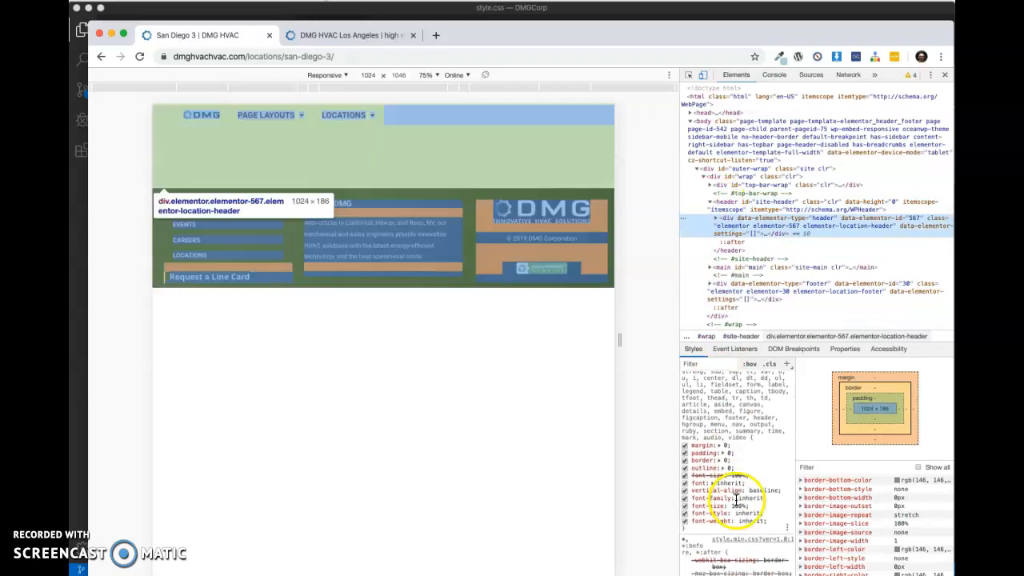
click(715, 219)
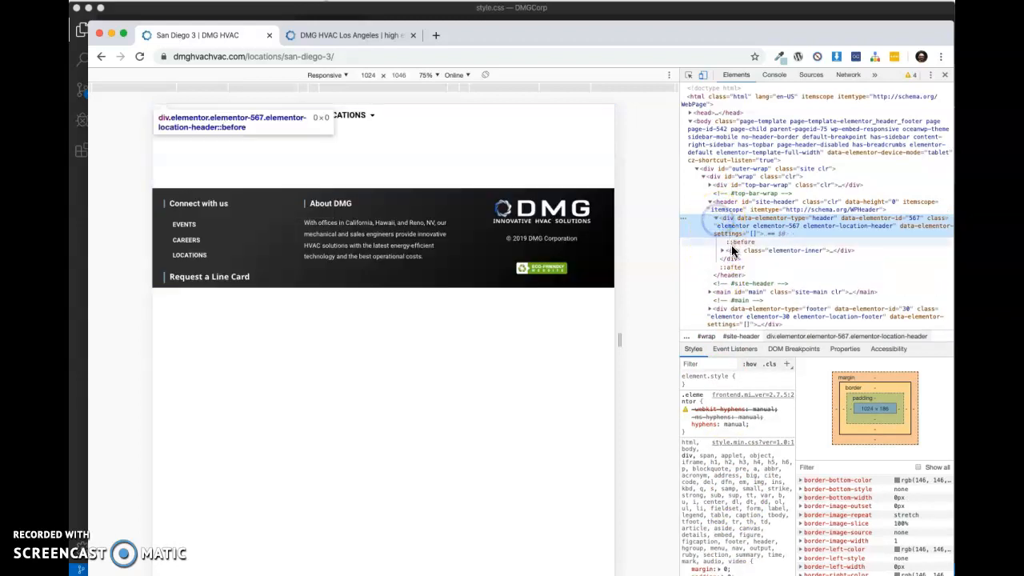
click(728, 250)
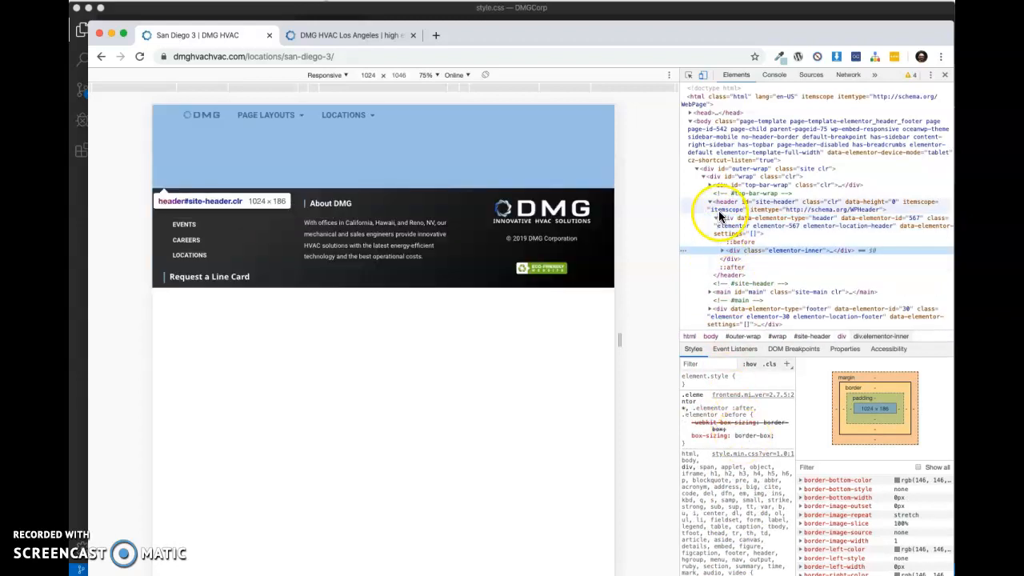
click(723, 251)
click(730, 258)
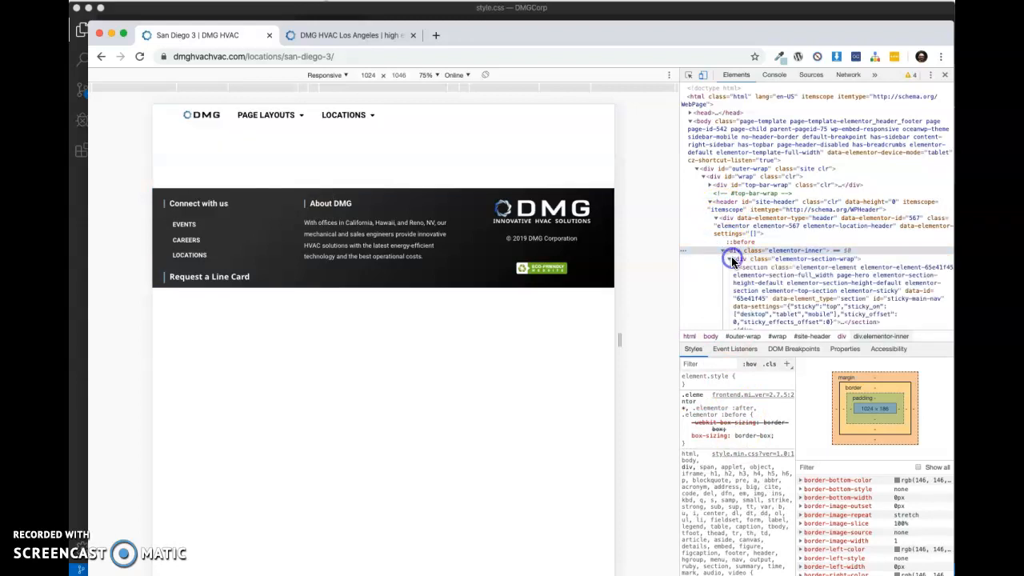
scroll(730, 459, down, 3)
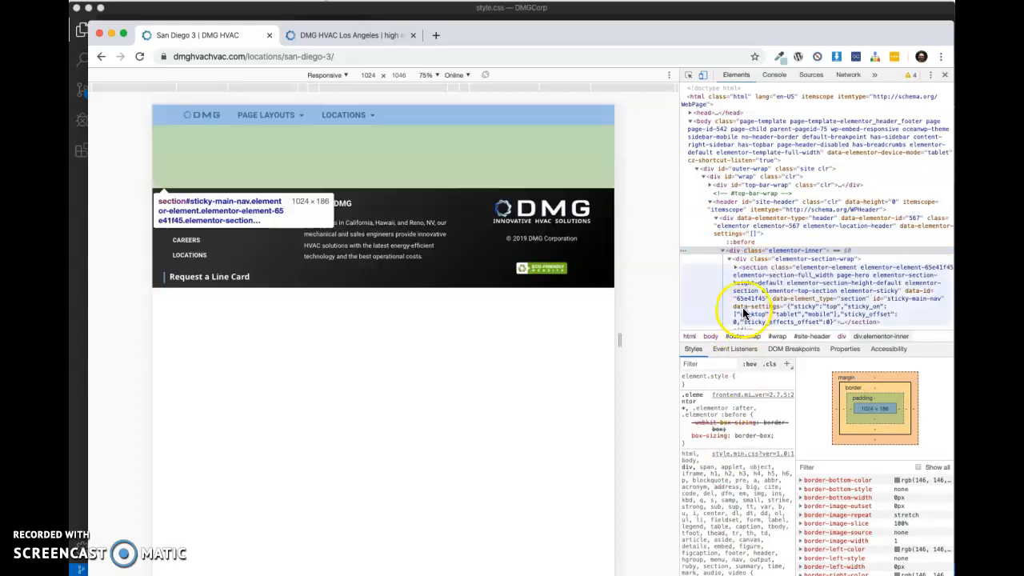
click(748, 268)
scroll(748, 460, up, 2)
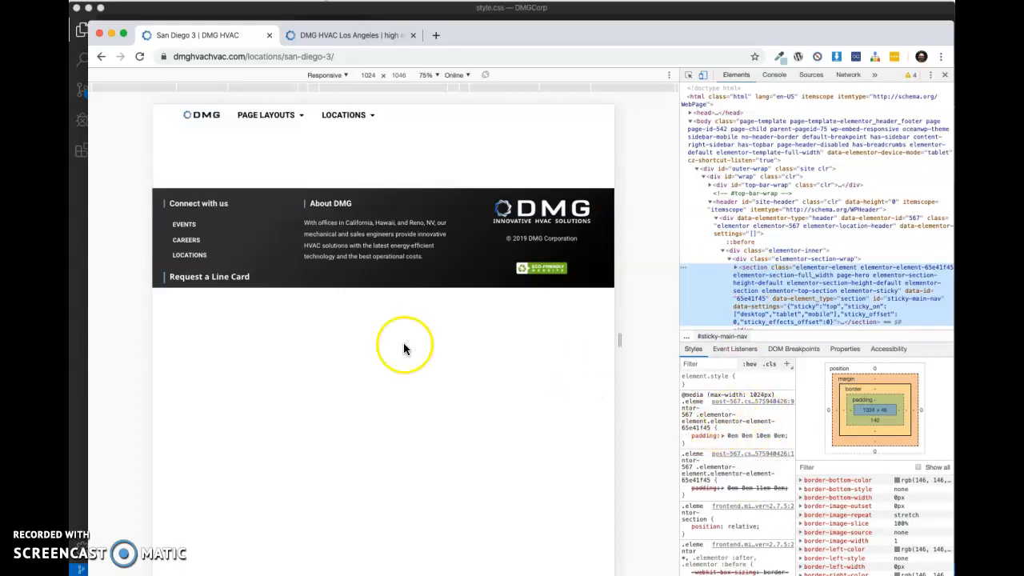
Switch to the Safari window, return to the header templates list and reopen the San Diego 3 header in Elementor
key(ctrl+Up)
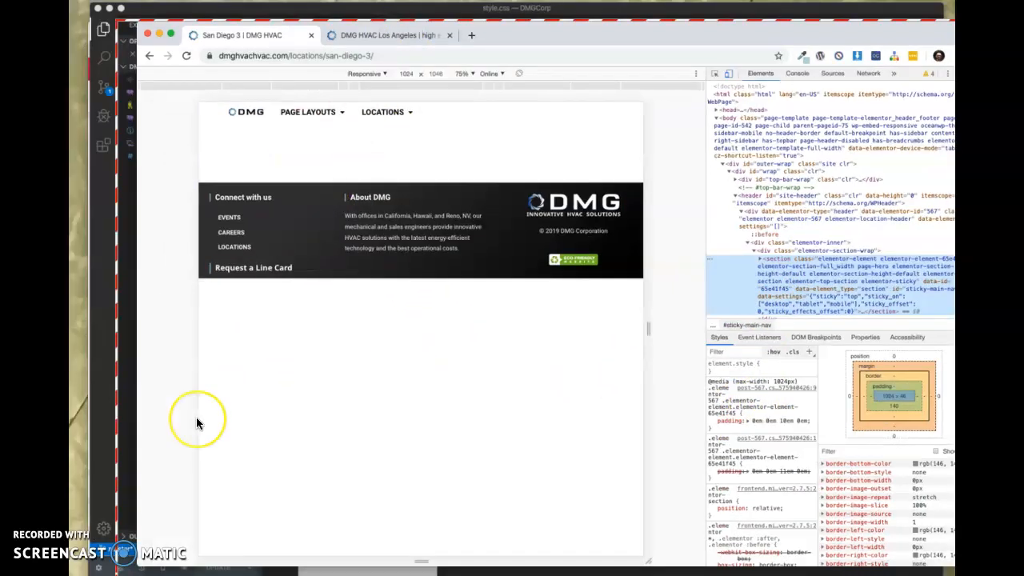
click(384, 420)
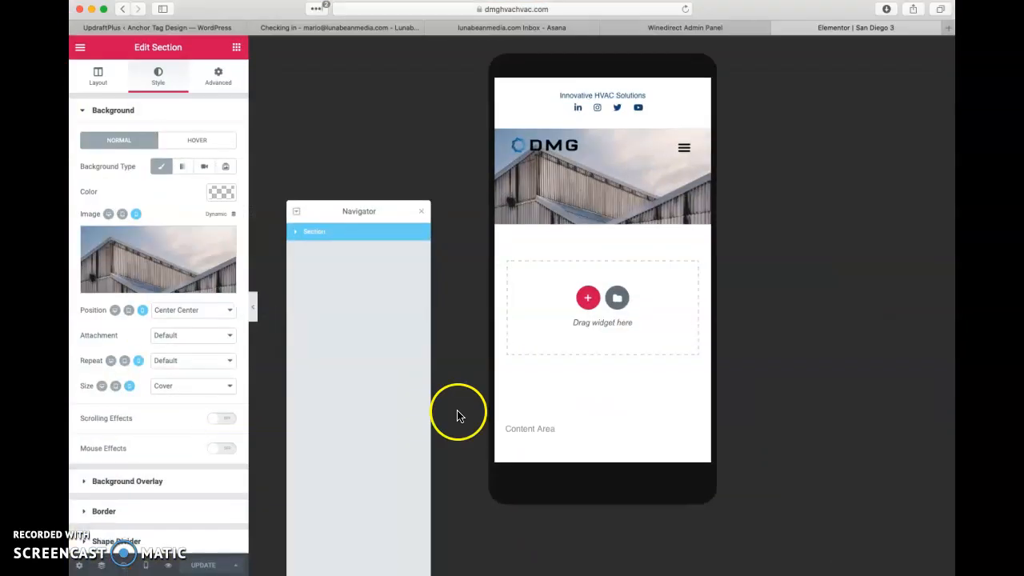
click(124, 9)
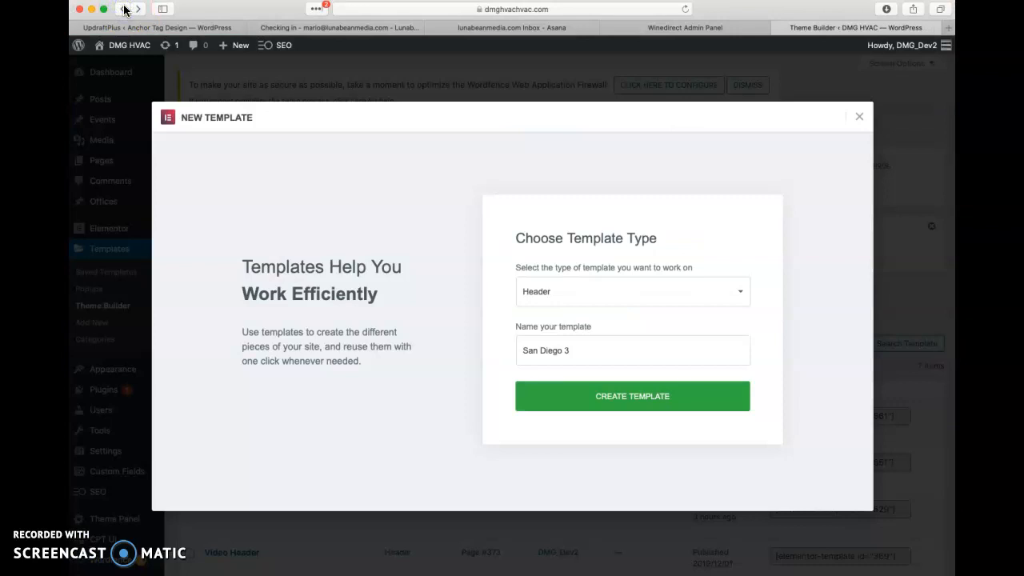
click(859, 118)
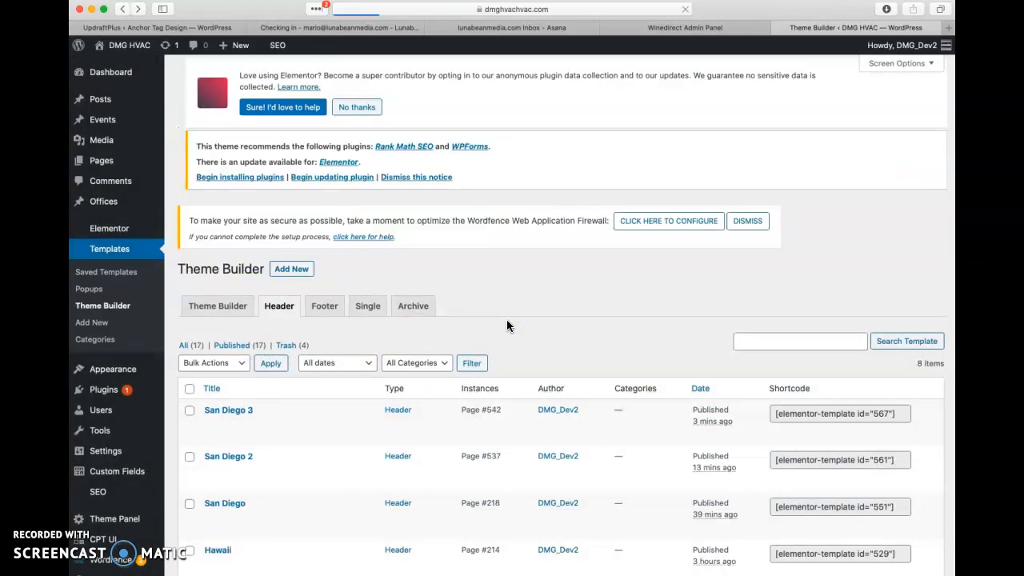
click(257, 442)
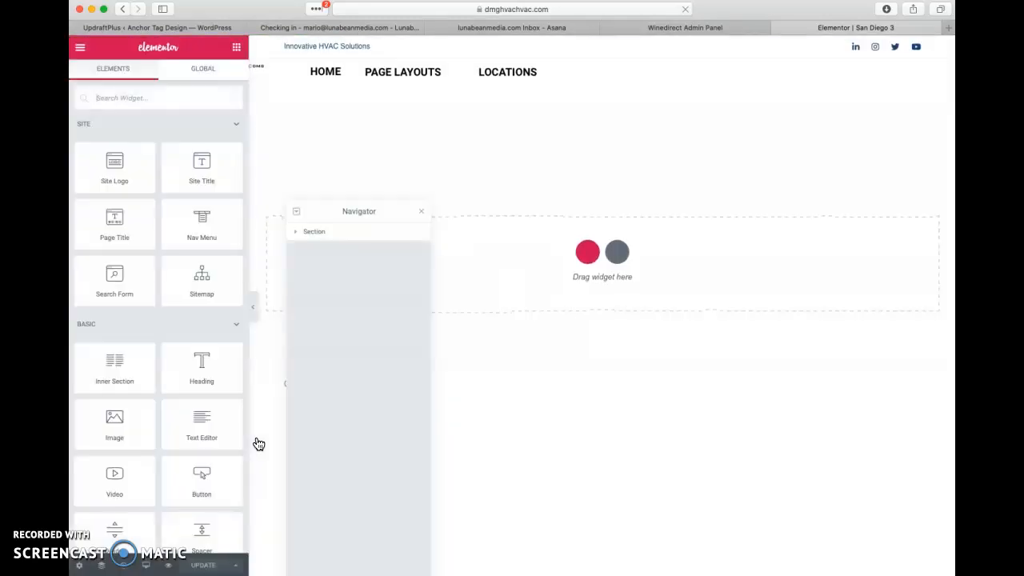
Give the navigation section a classic background using the image metal-roof-large.jpg from the media library
click(342, 232)
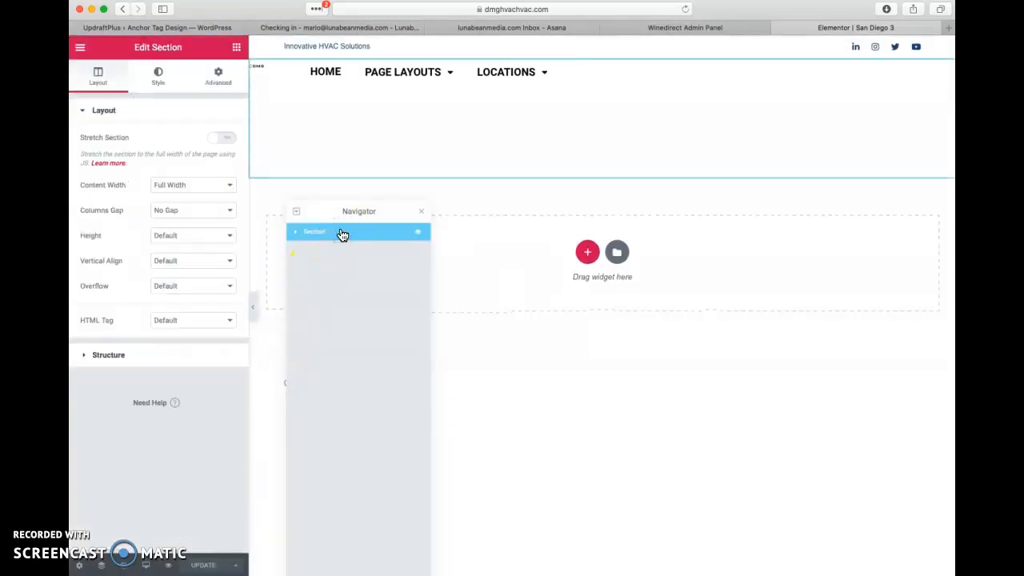
click(162, 80)
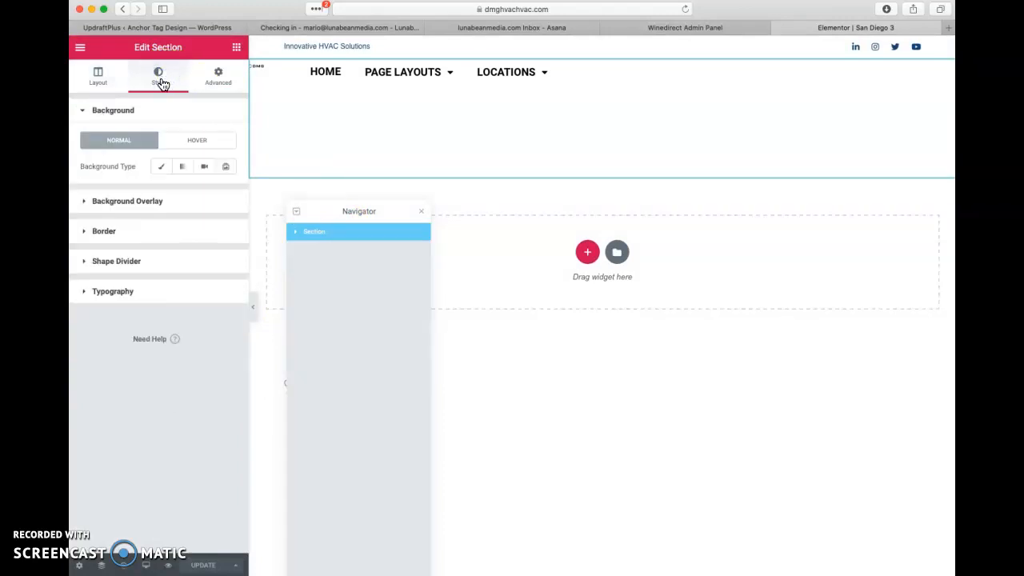
click(161, 167)
click(157, 261)
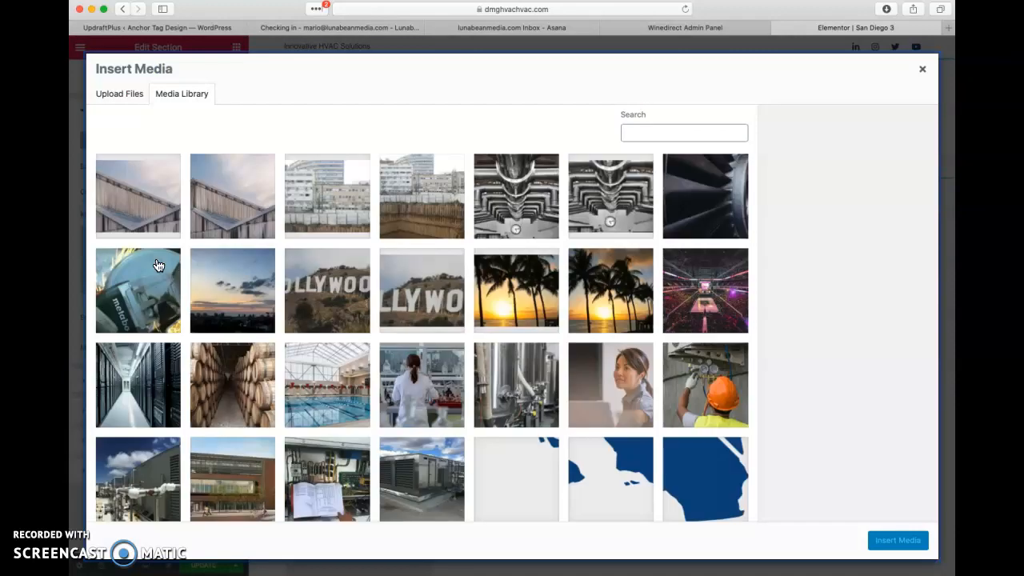
click(155, 210)
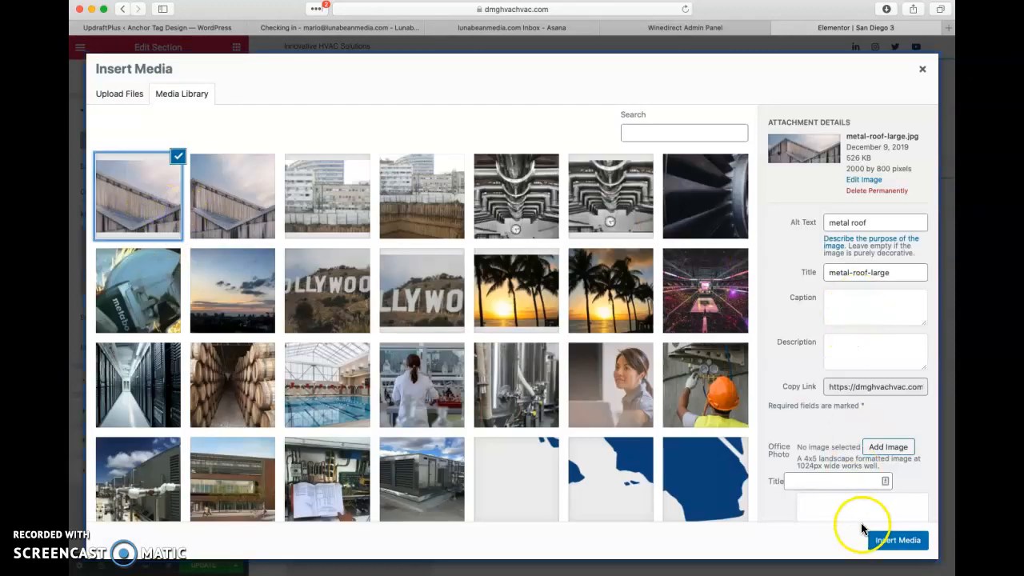
click(882, 548)
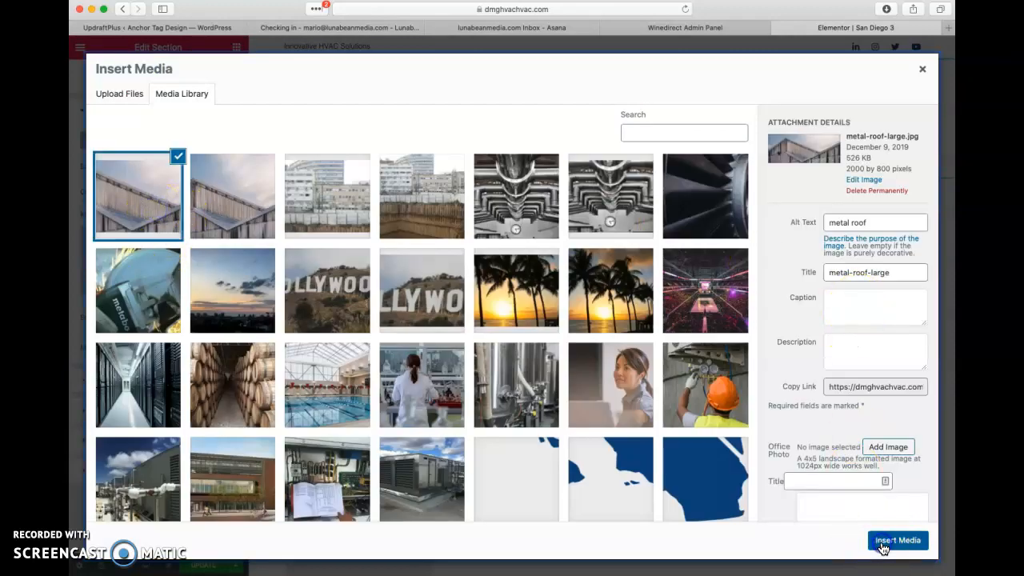
Set the desktop background image's size to Cover, try the Bottom Center position, and settle on Top Center
click(176, 387)
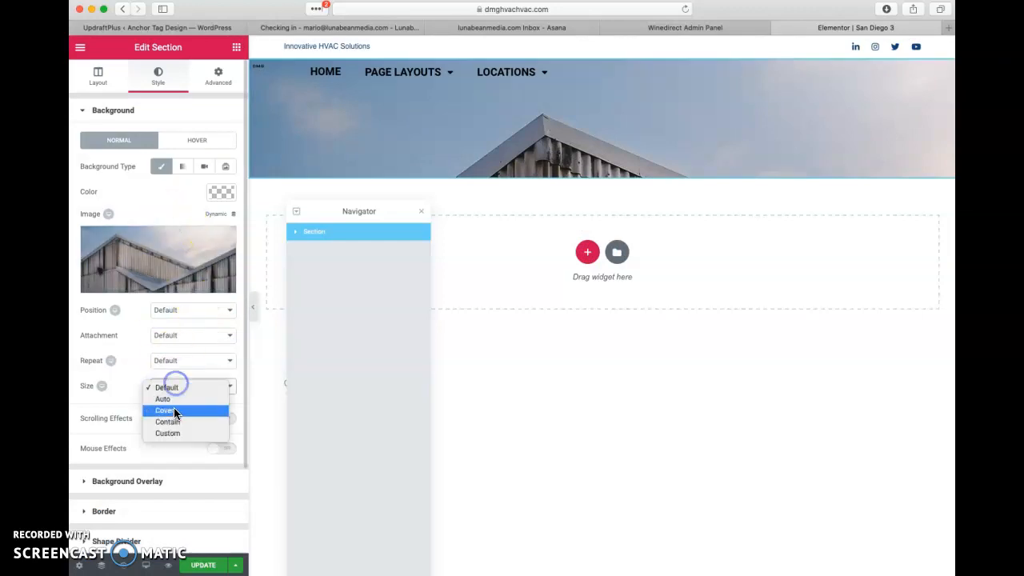
click(173, 411)
click(182, 309)
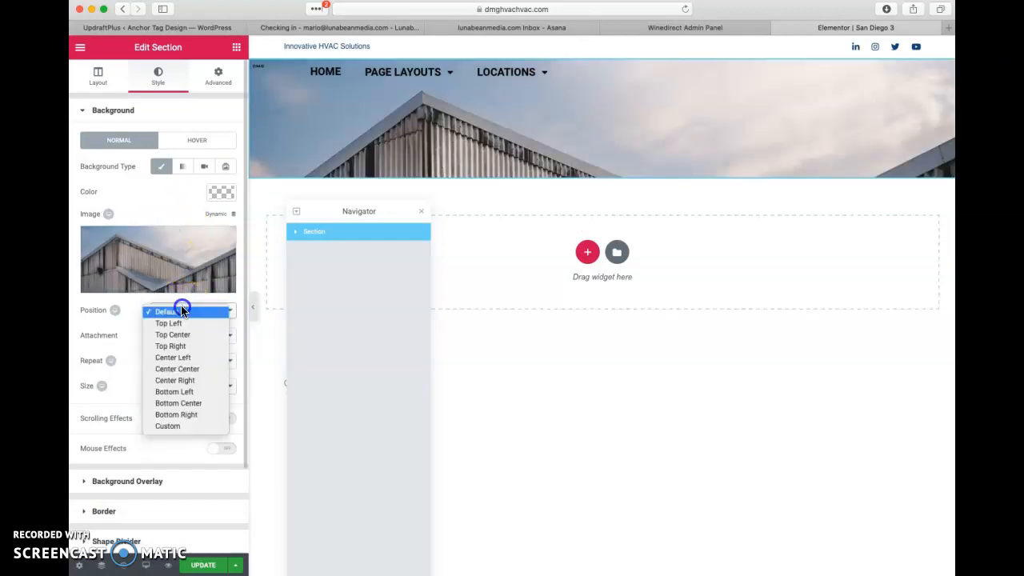
click(182, 403)
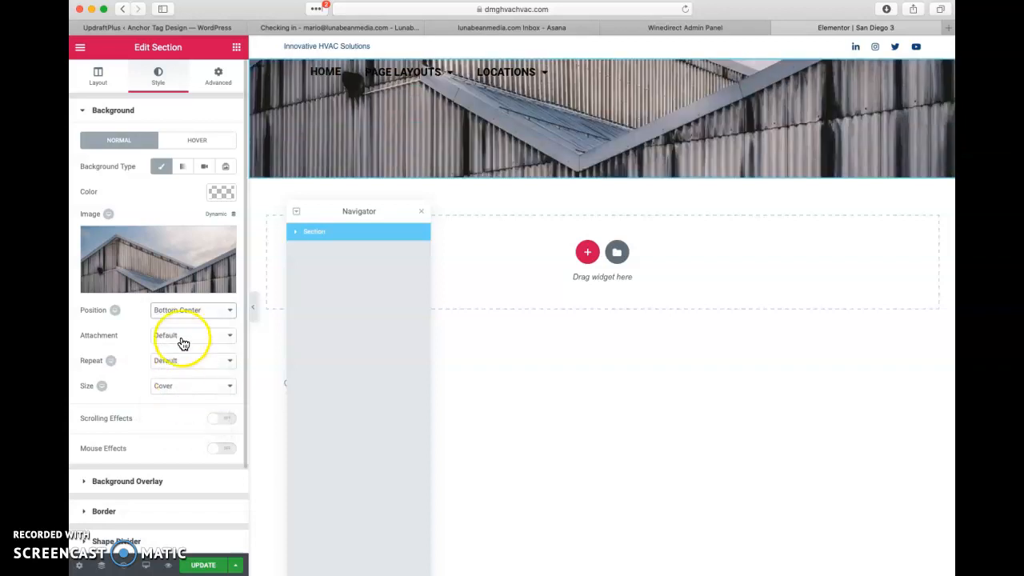
click(183, 310)
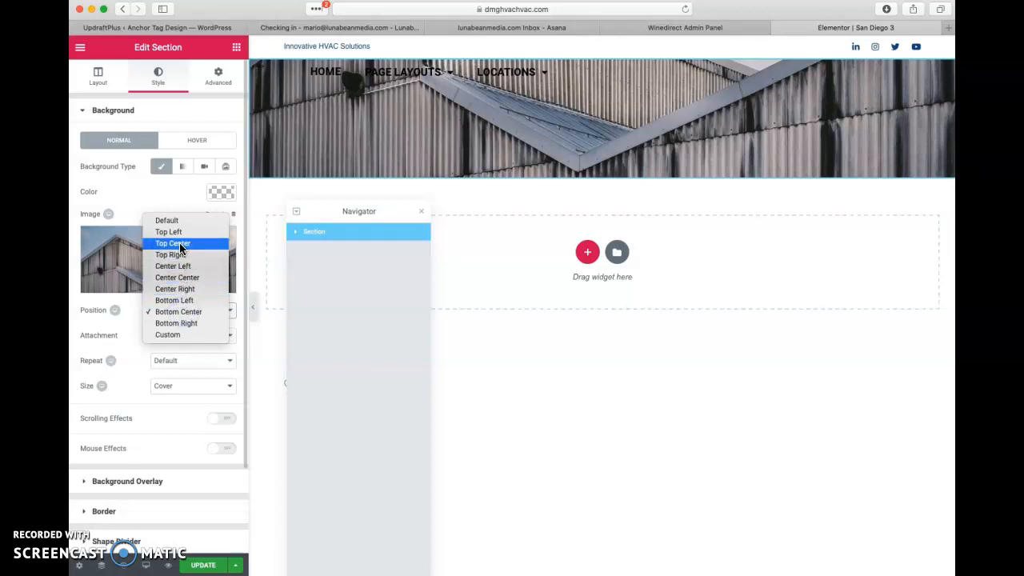
click(179, 245)
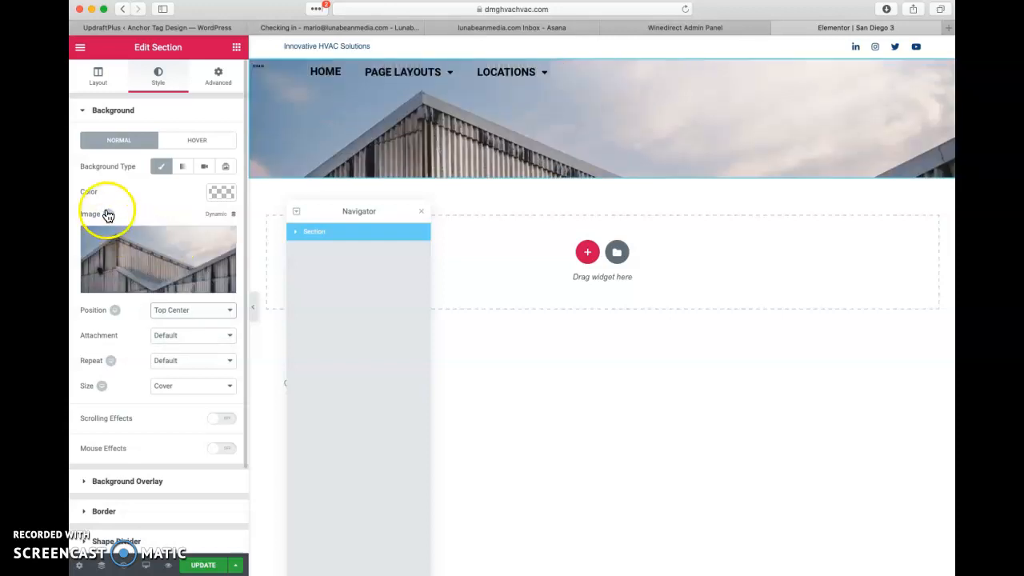
For the tablet view, set the section's background image position to Center Center and its size to Cover
click(122, 213)
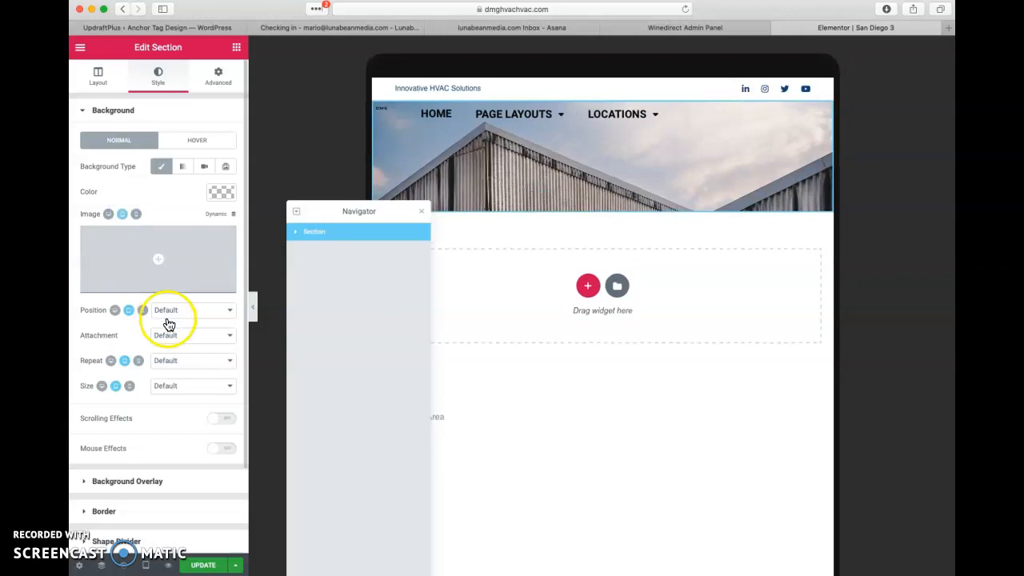
click(168, 312)
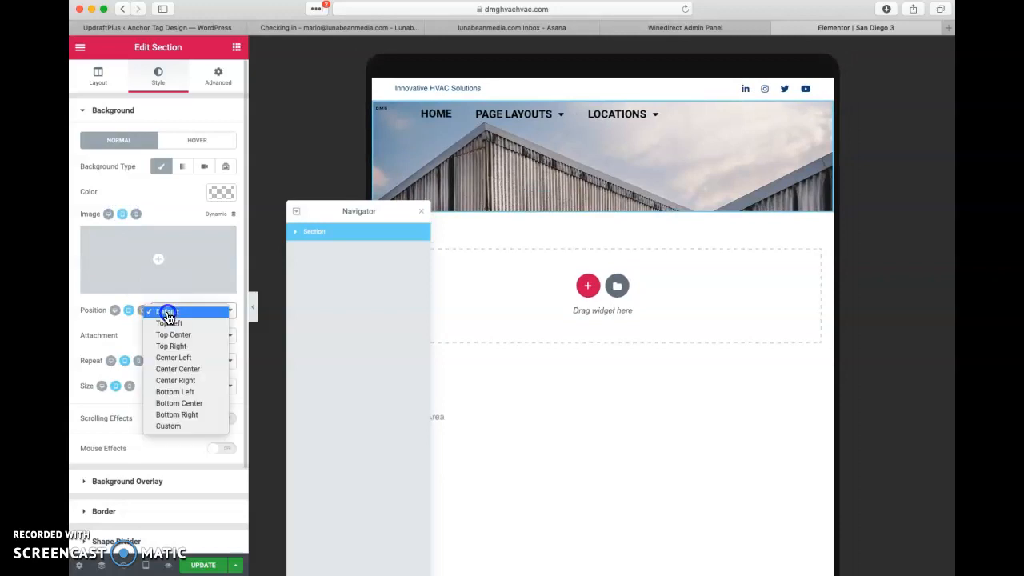
click(172, 369)
click(171, 387)
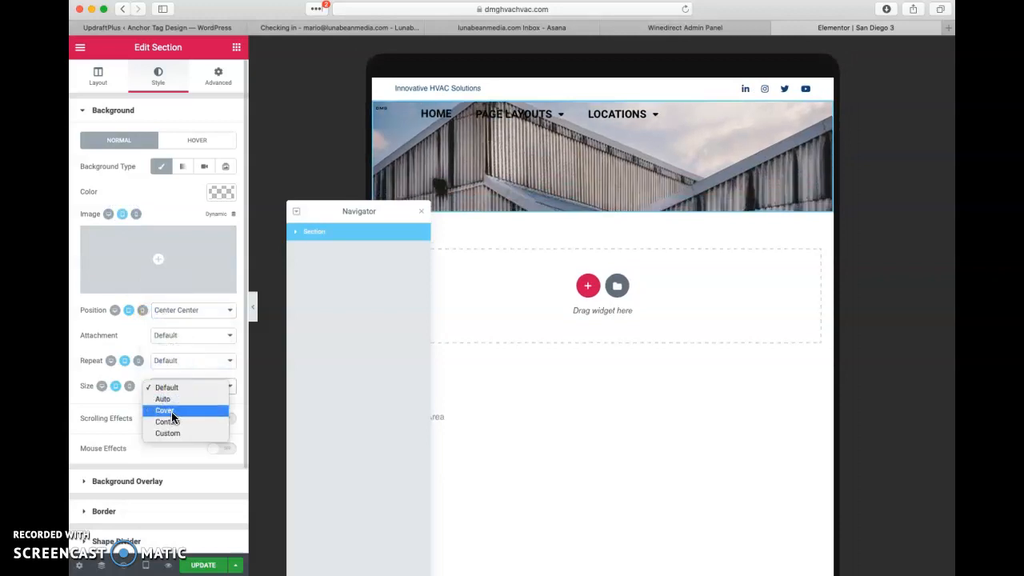
click(171, 411)
For the mobile view, insert the second metal roof photo from the media library as the section's background image
click(136, 214)
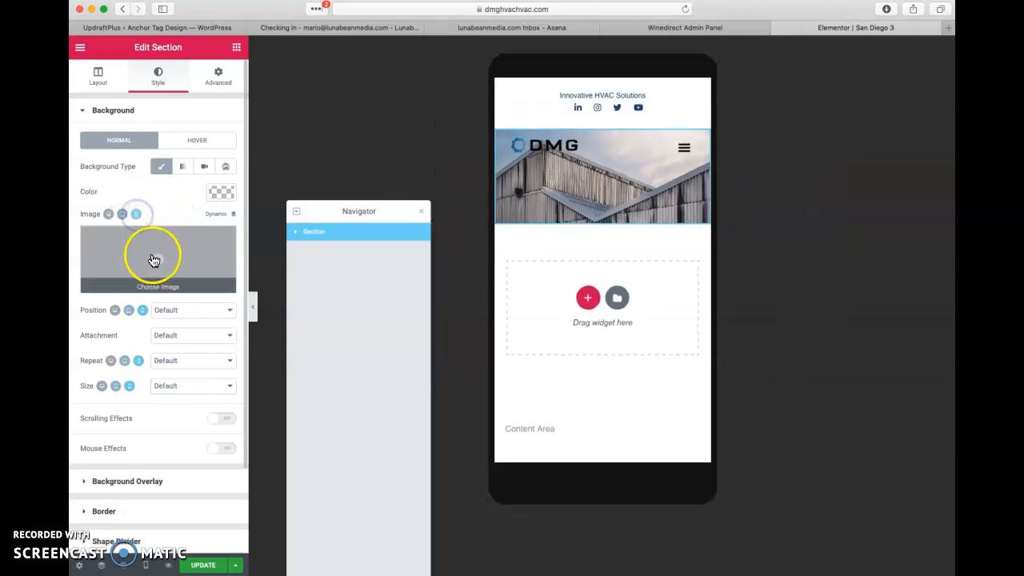
click(154, 259)
click(220, 198)
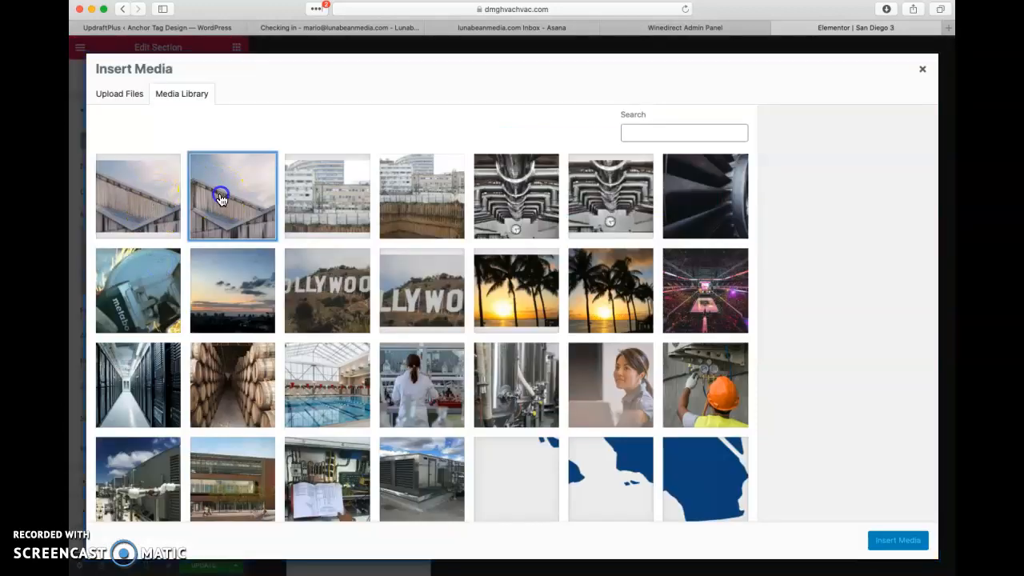
click(883, 539)
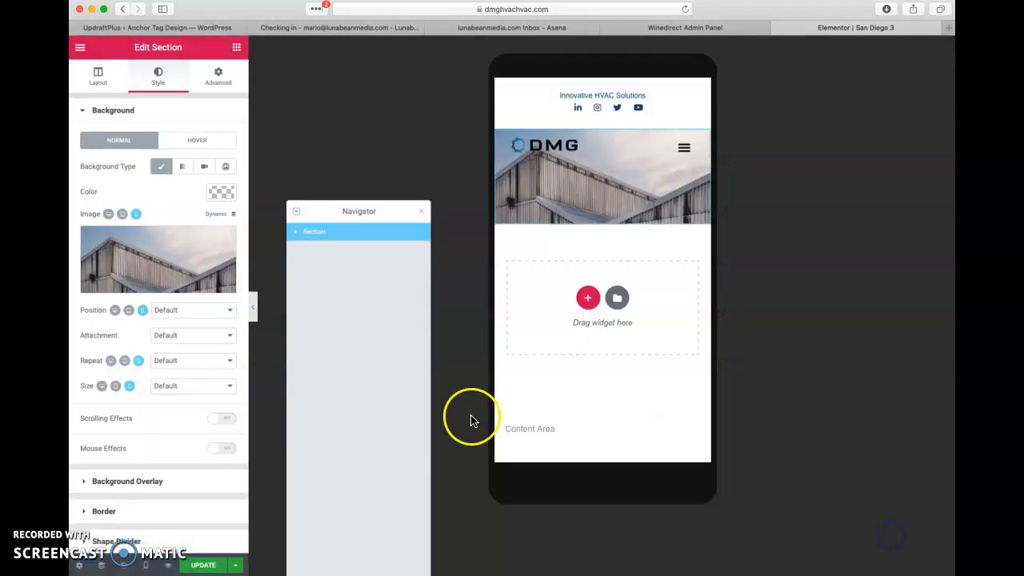
Set the mobile background image's position to Center Center and its size to Cover
click(189, 309)
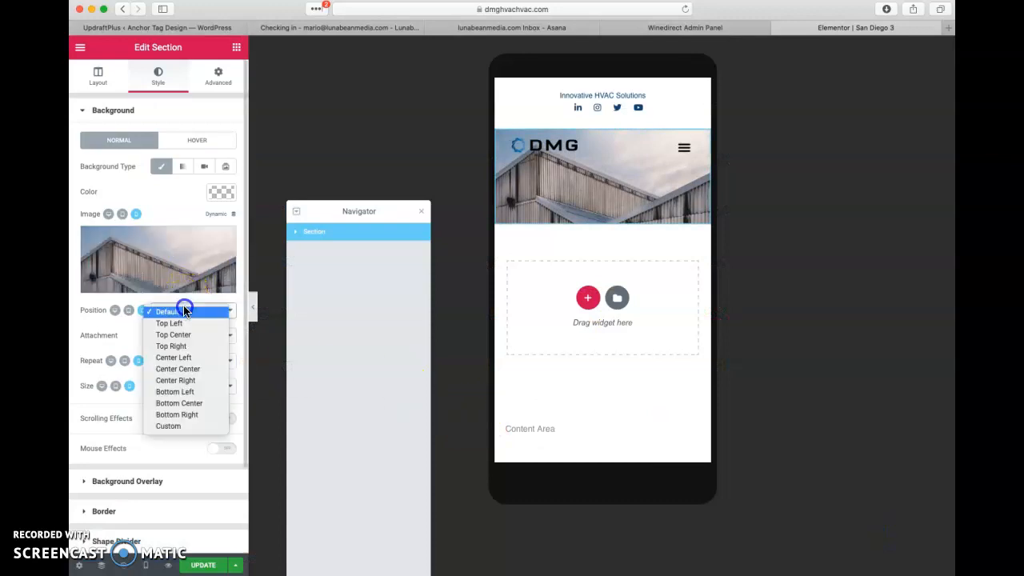
click(178, 369)
click(179, 387)
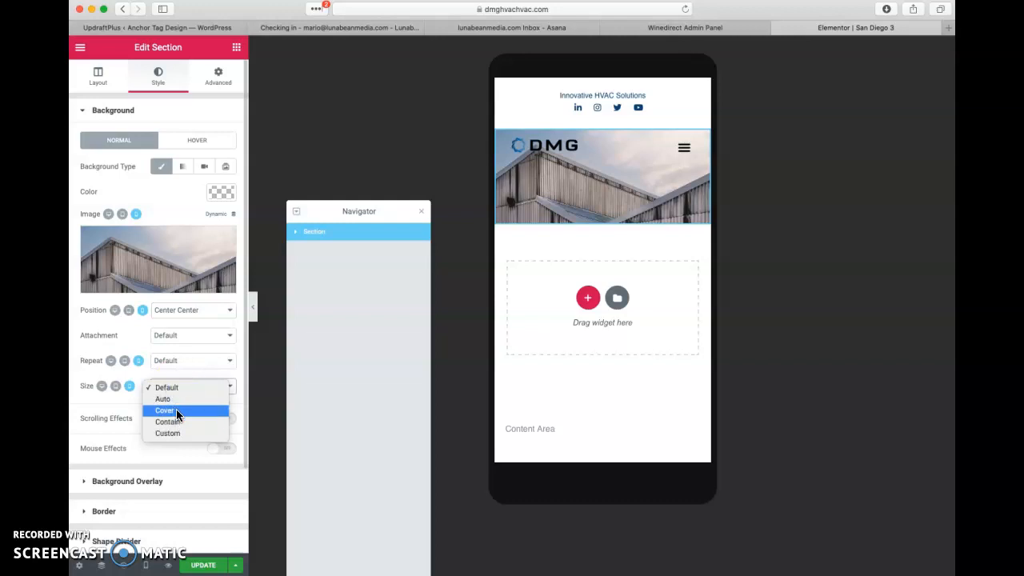
click(176, 409)
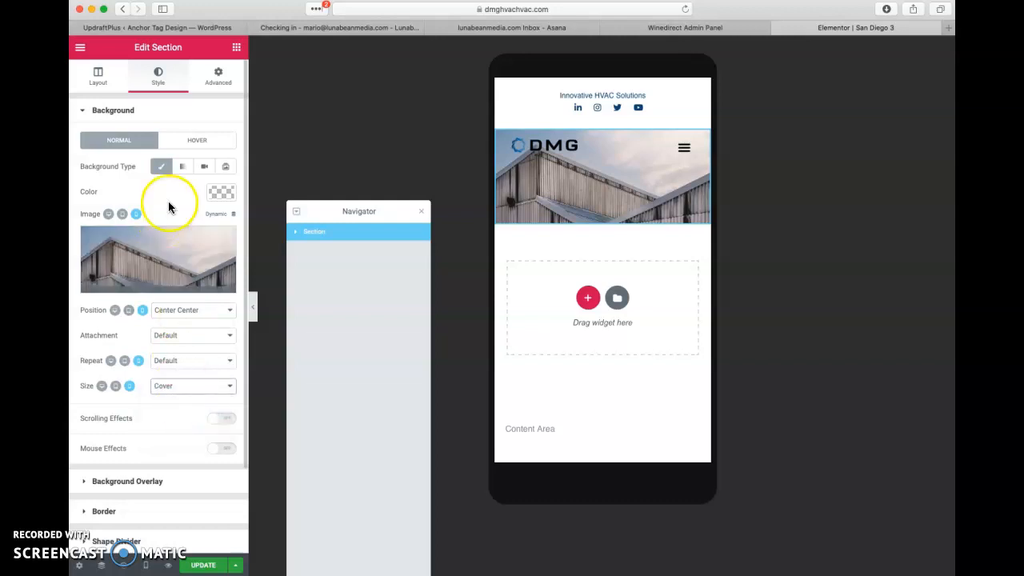
Add a classic white background overlay to the navigation section and update the header template
click(83, 114)
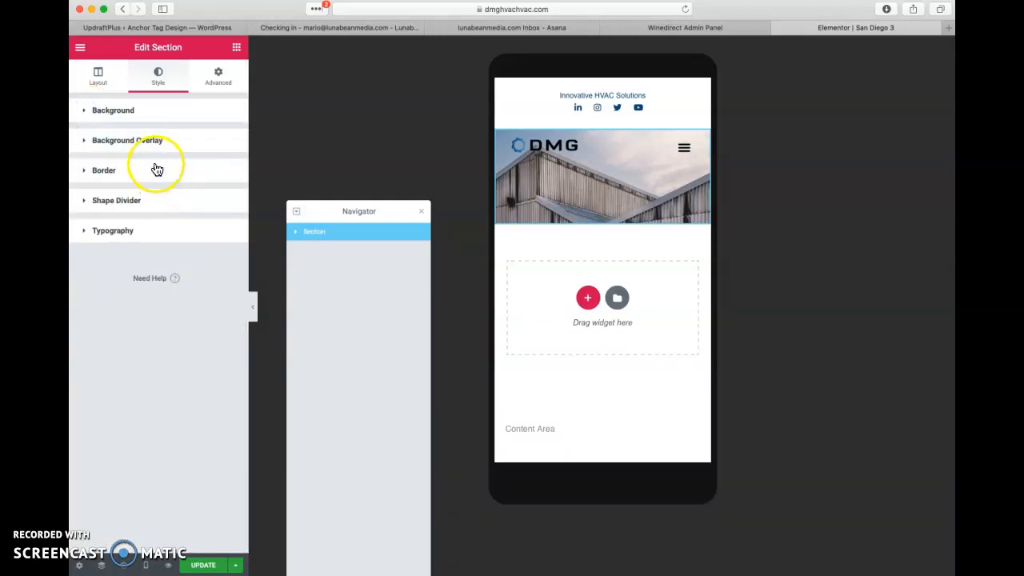
click(155, 142)
click(186, 200)
click(219, 221)
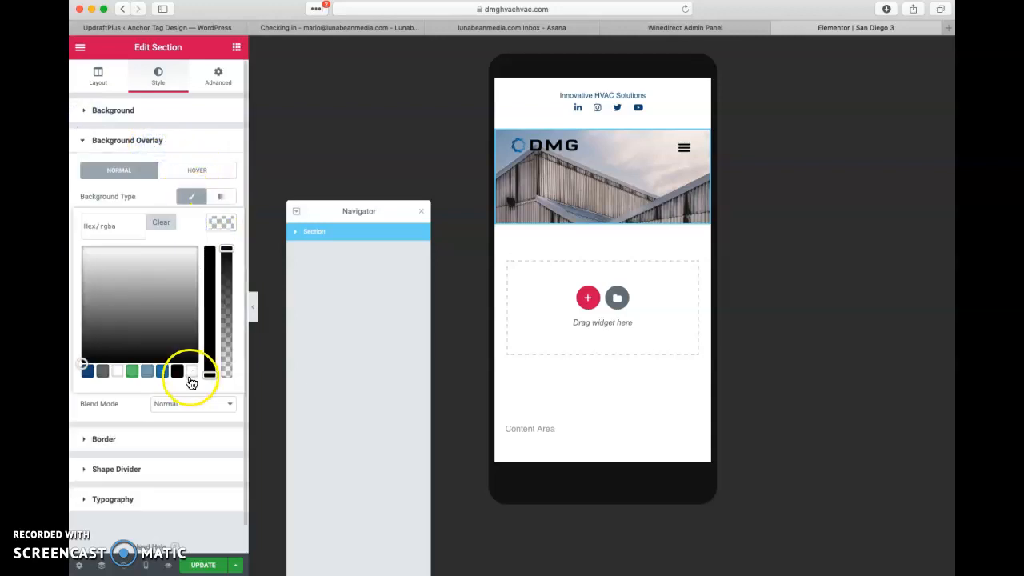
click(191, 373)
click(203, 566)
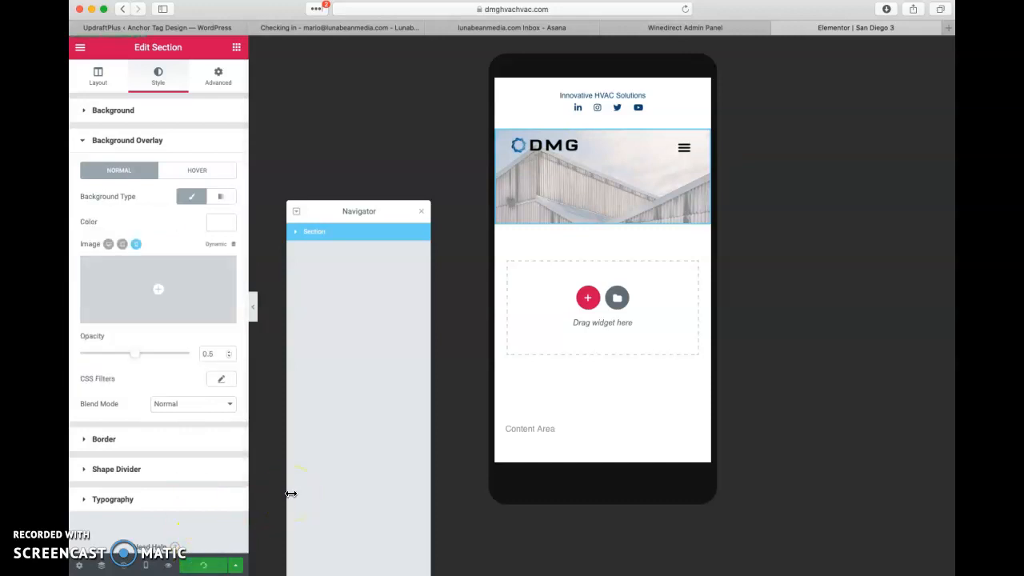
Switch to the Chrome window showing the San Diego 3 page and open a location page from the site's Locations navigation
key(ctrl+Up)
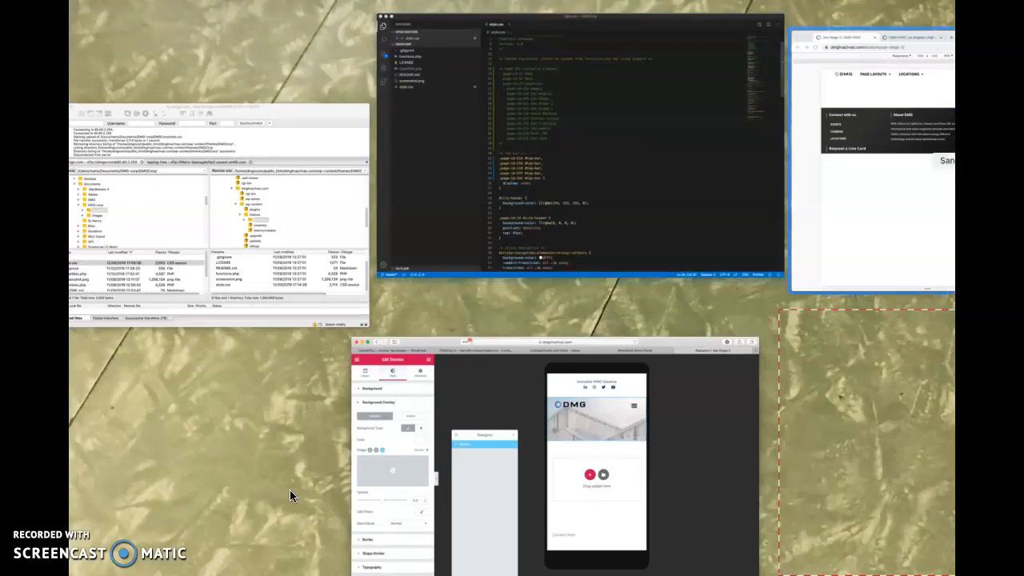
key(Return)
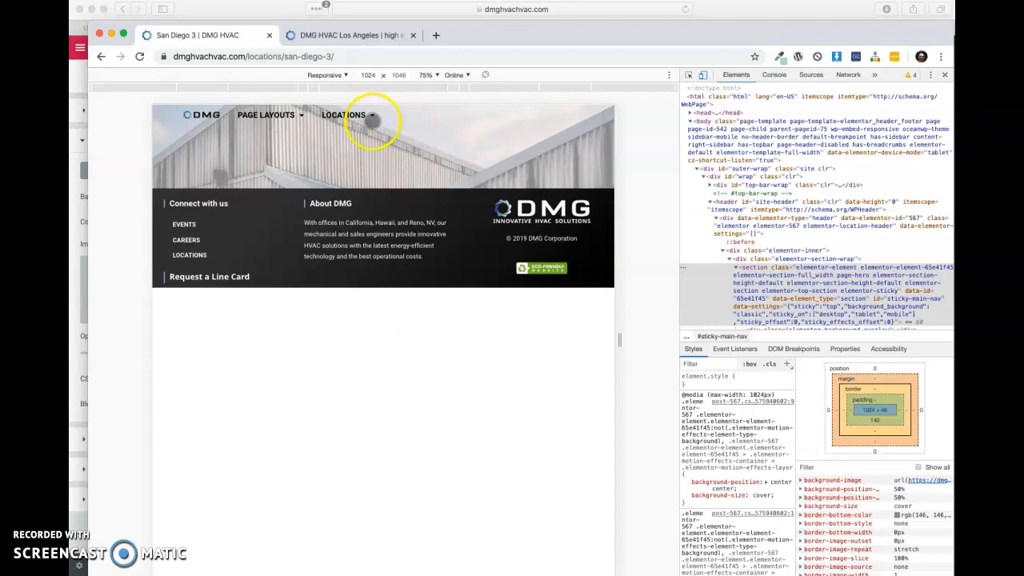
click(373, 115)
click(352, 159)
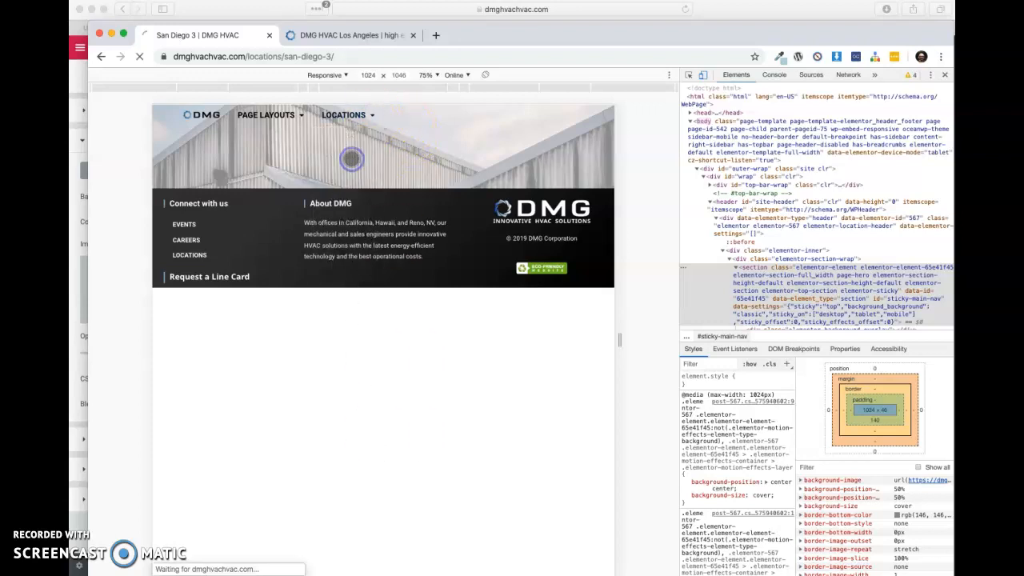